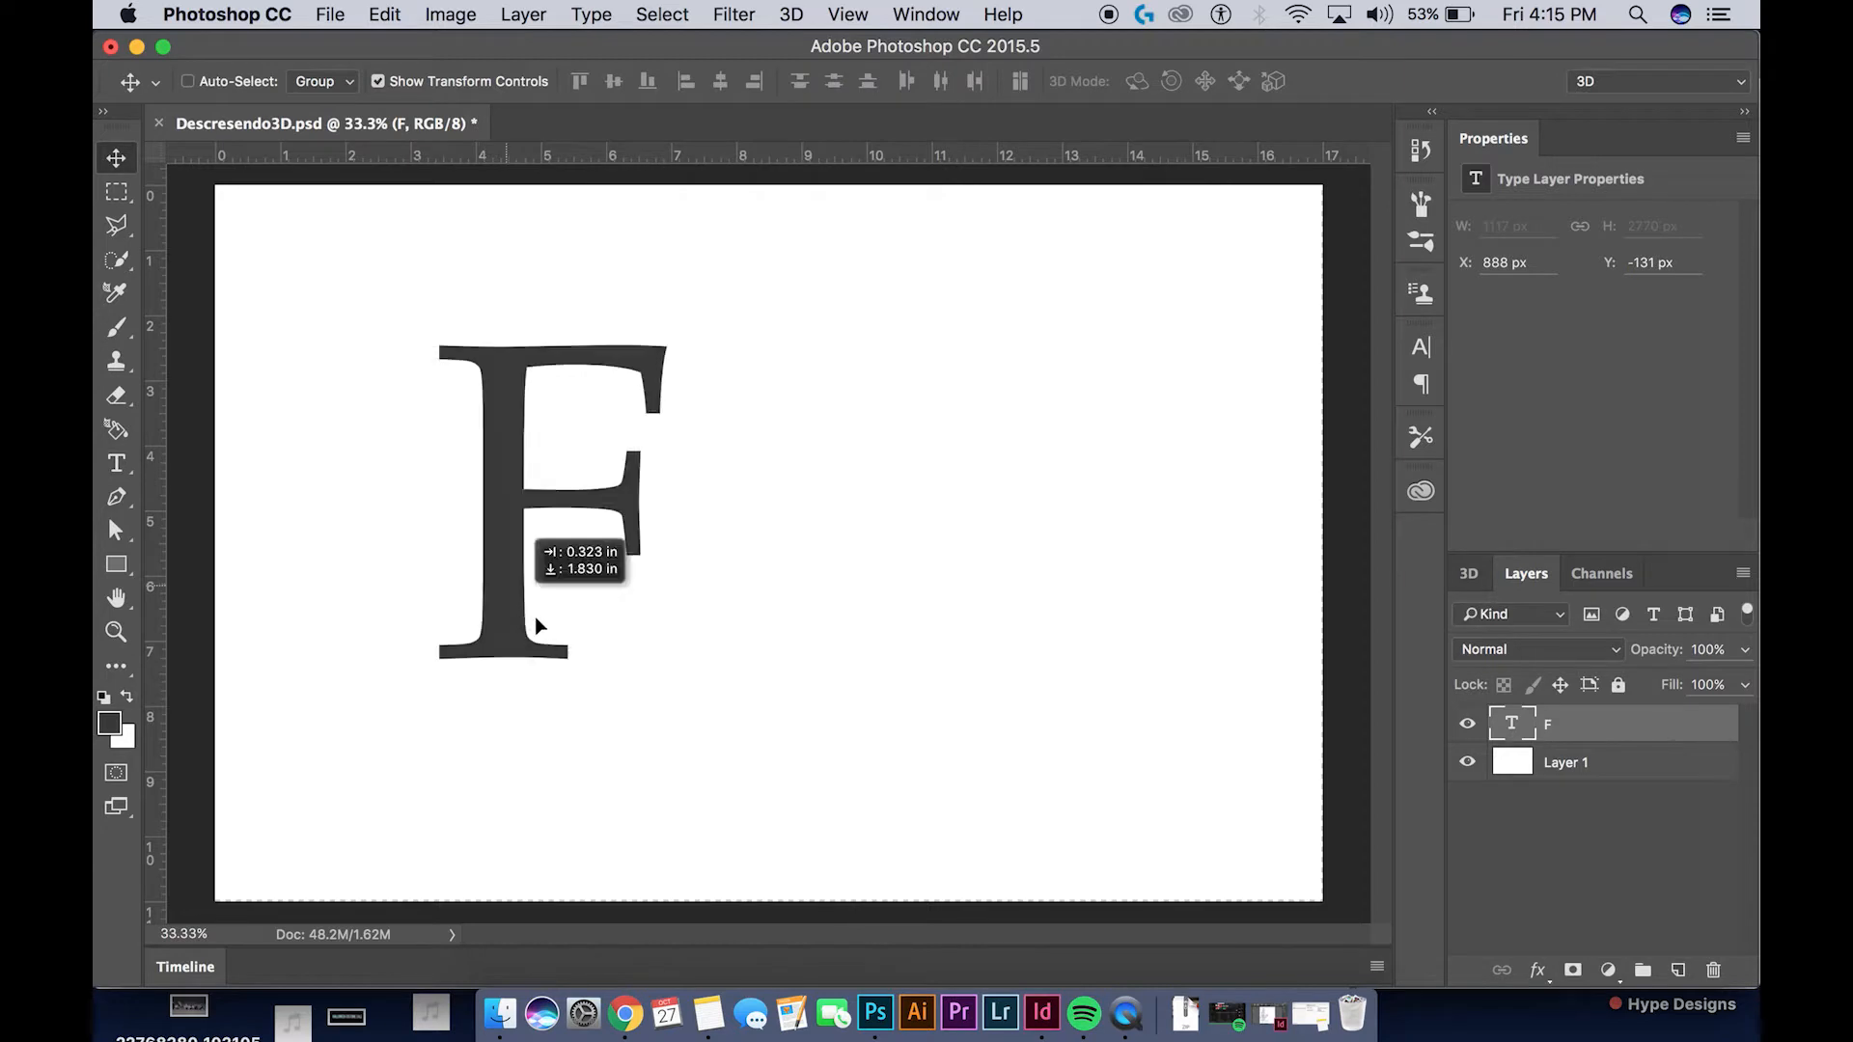
Change the letter F text to black, color 000000, and commit the text edit
click(109, 723)
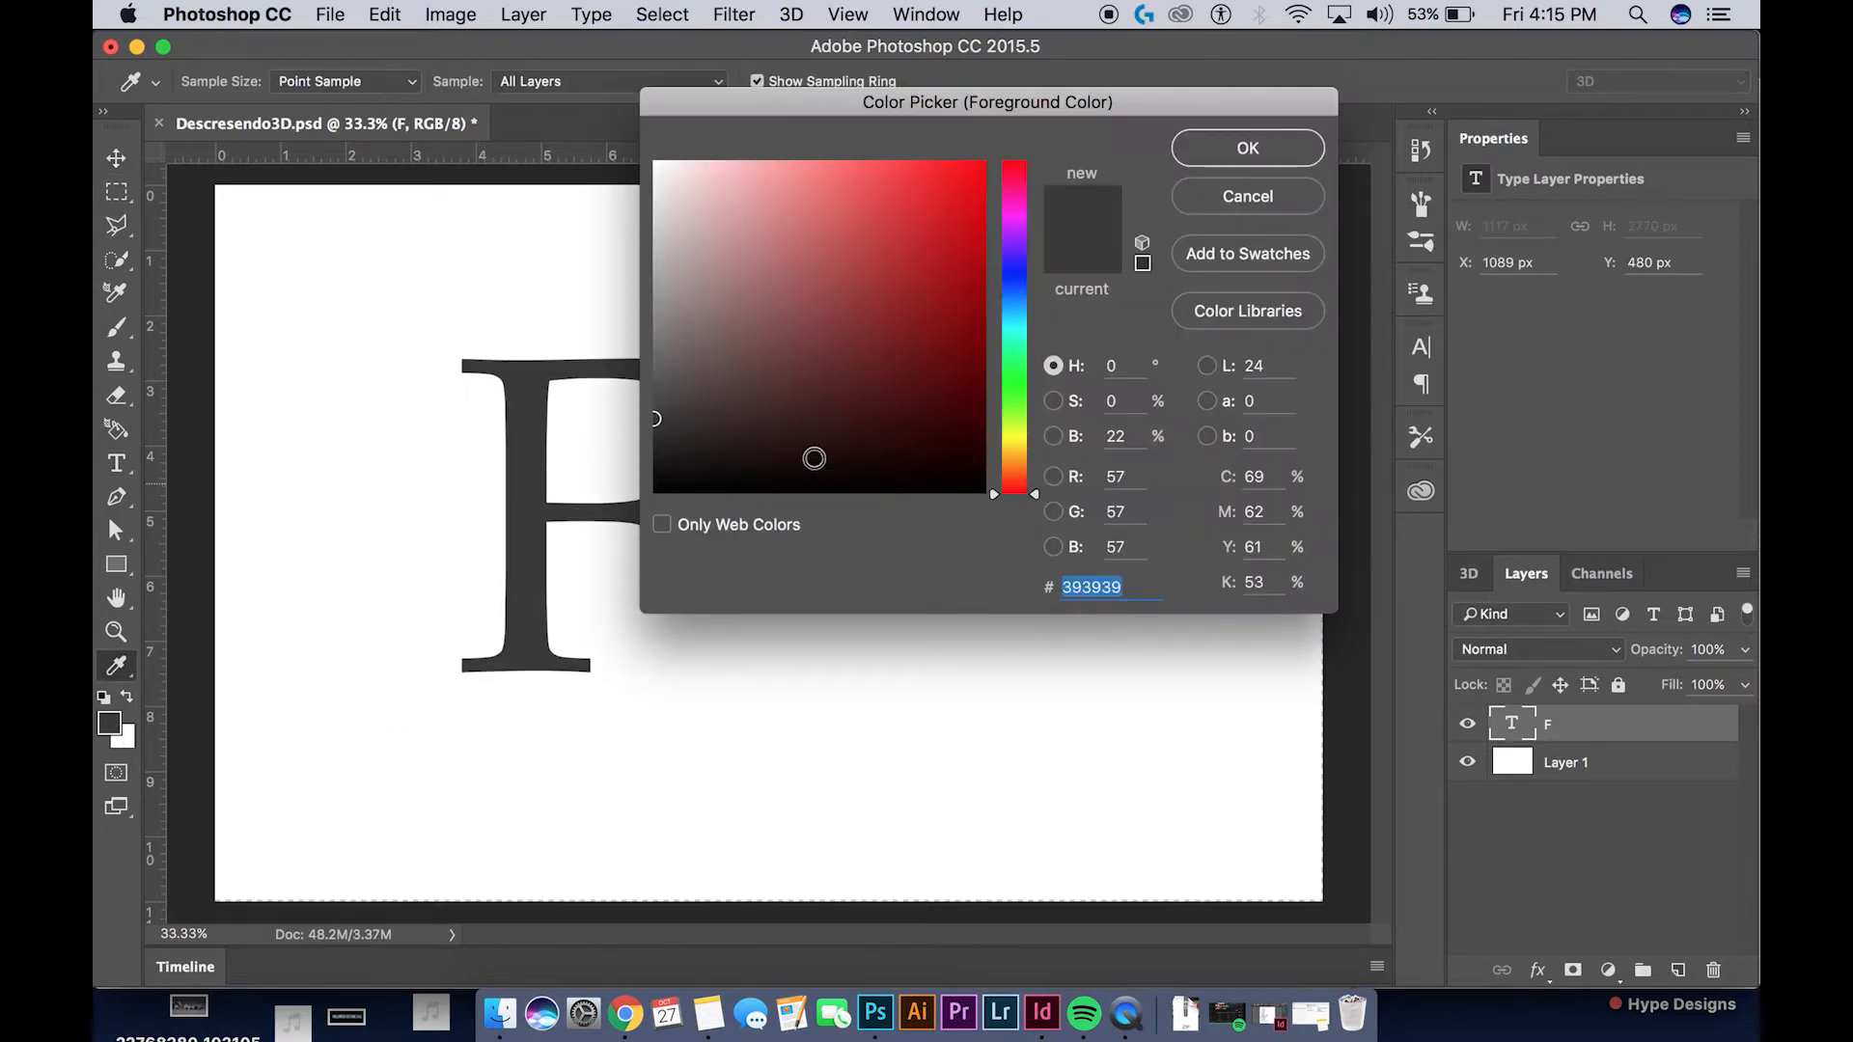
click(699, 464)
click(1248, 152)
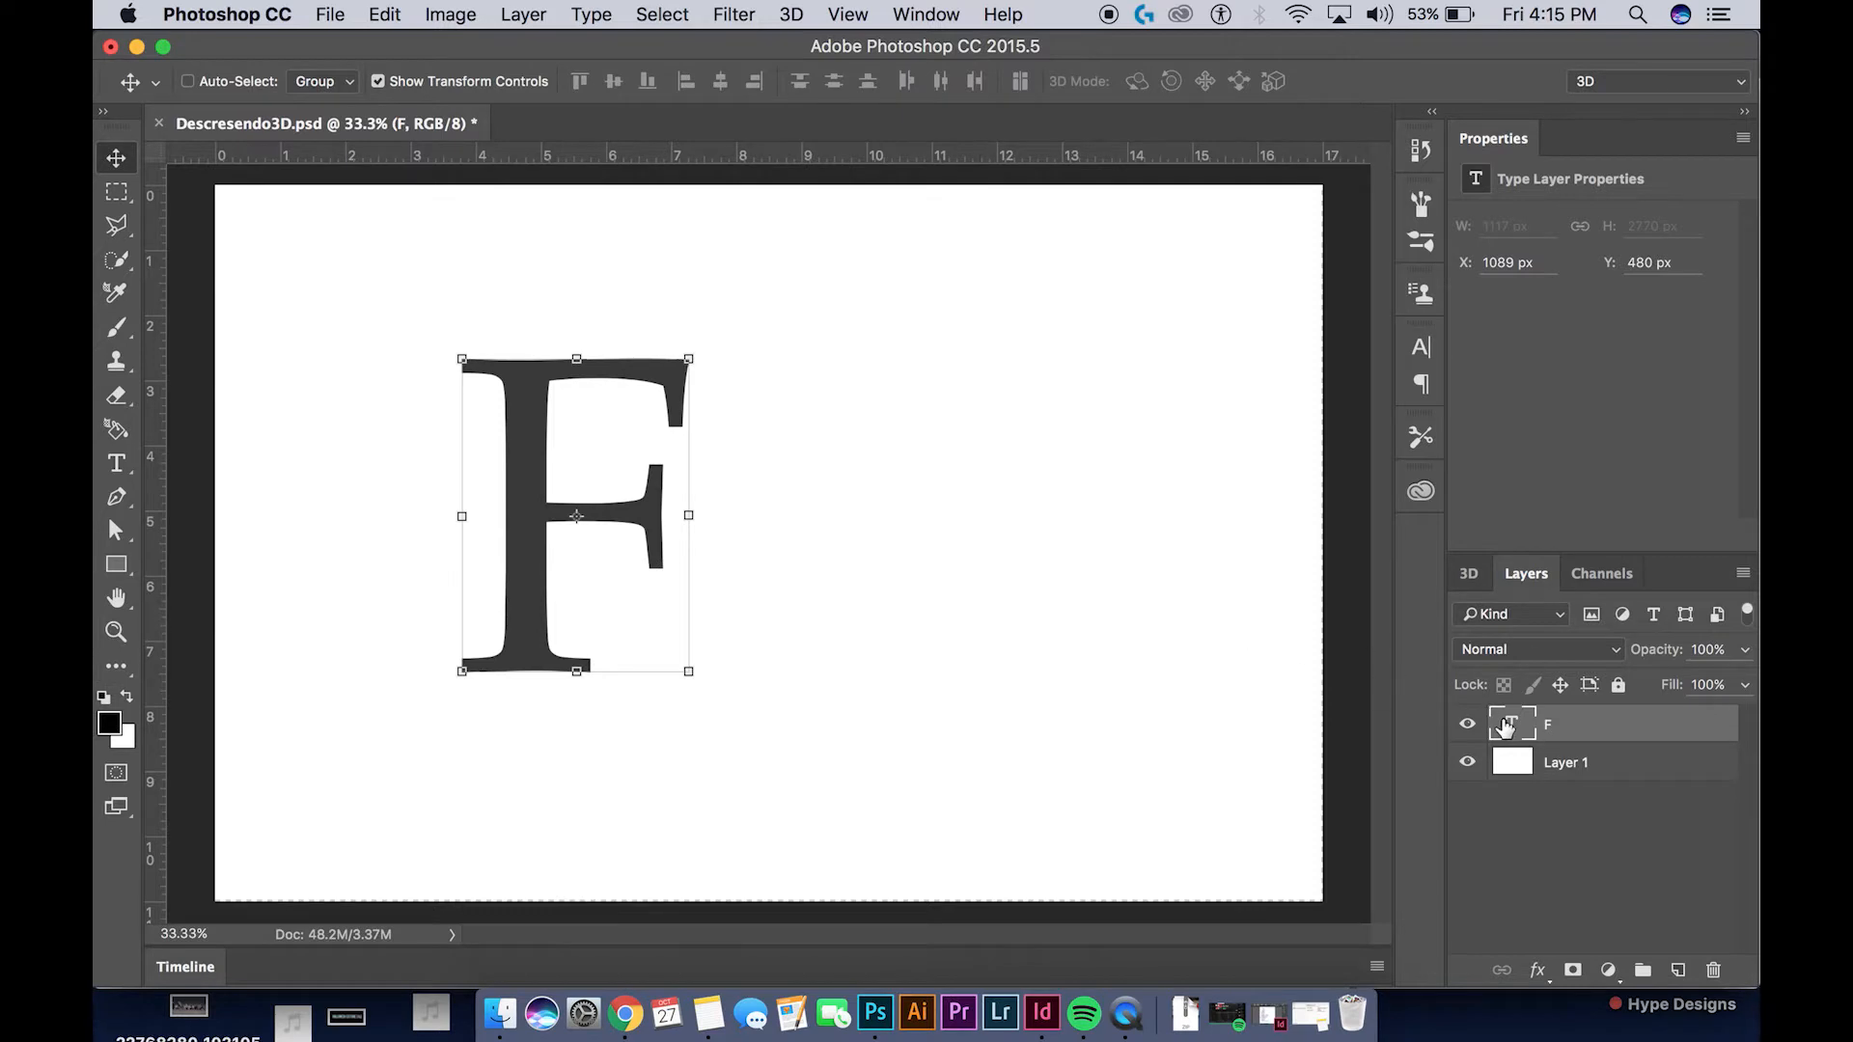
double_click(1505, 725)
click(109, 724)
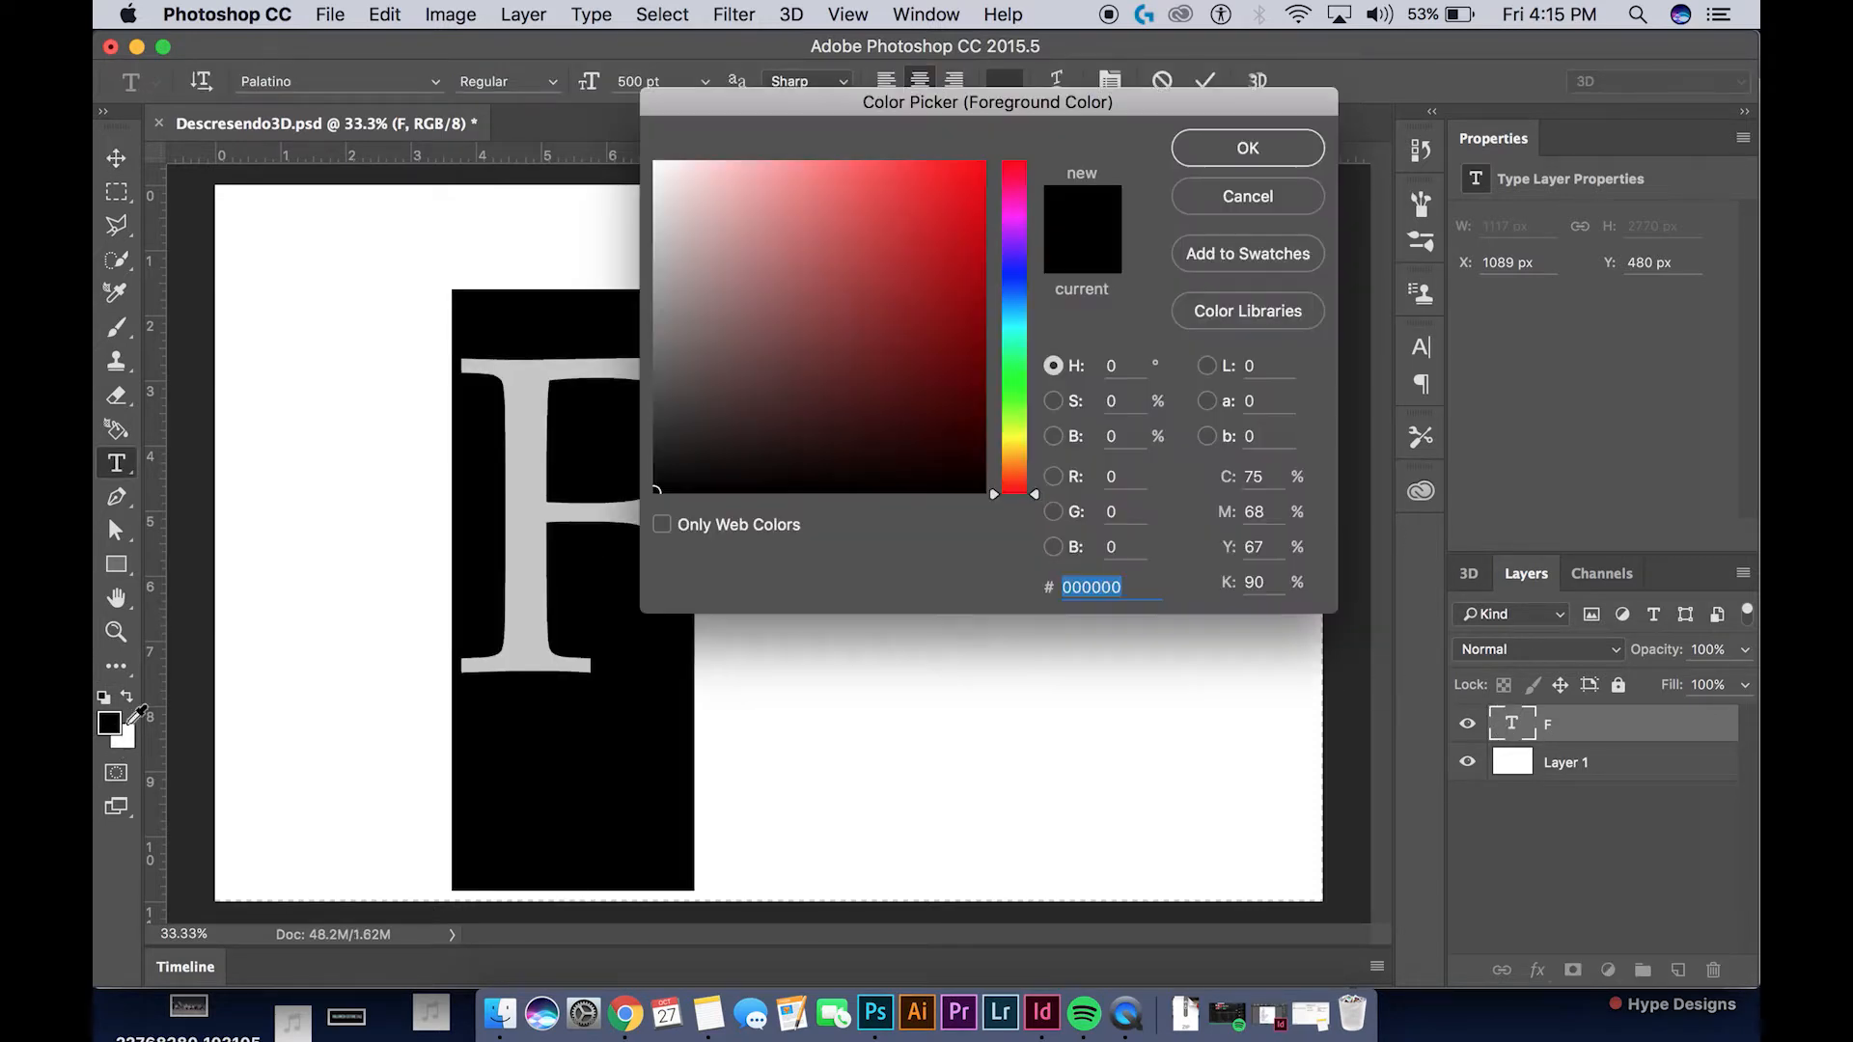
click(1243, 152)
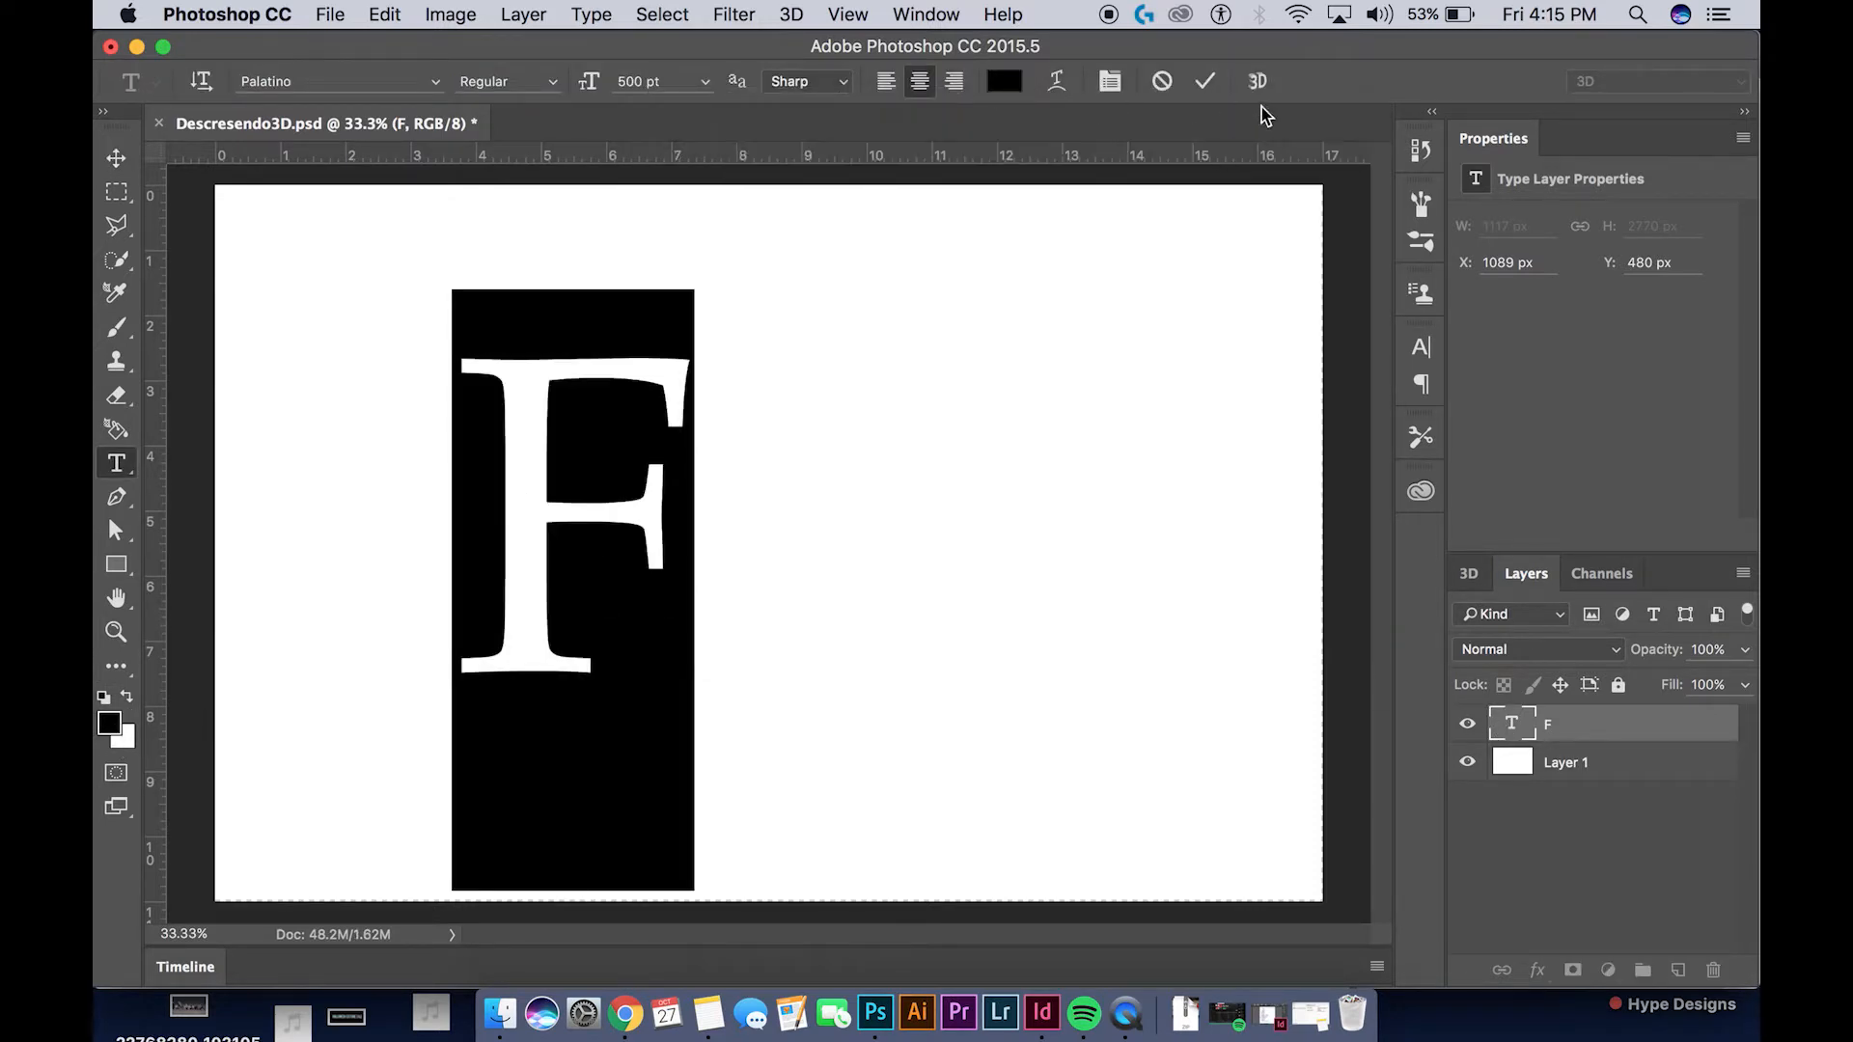
click(1200, 87)
key(v)
super+click(918, 505)
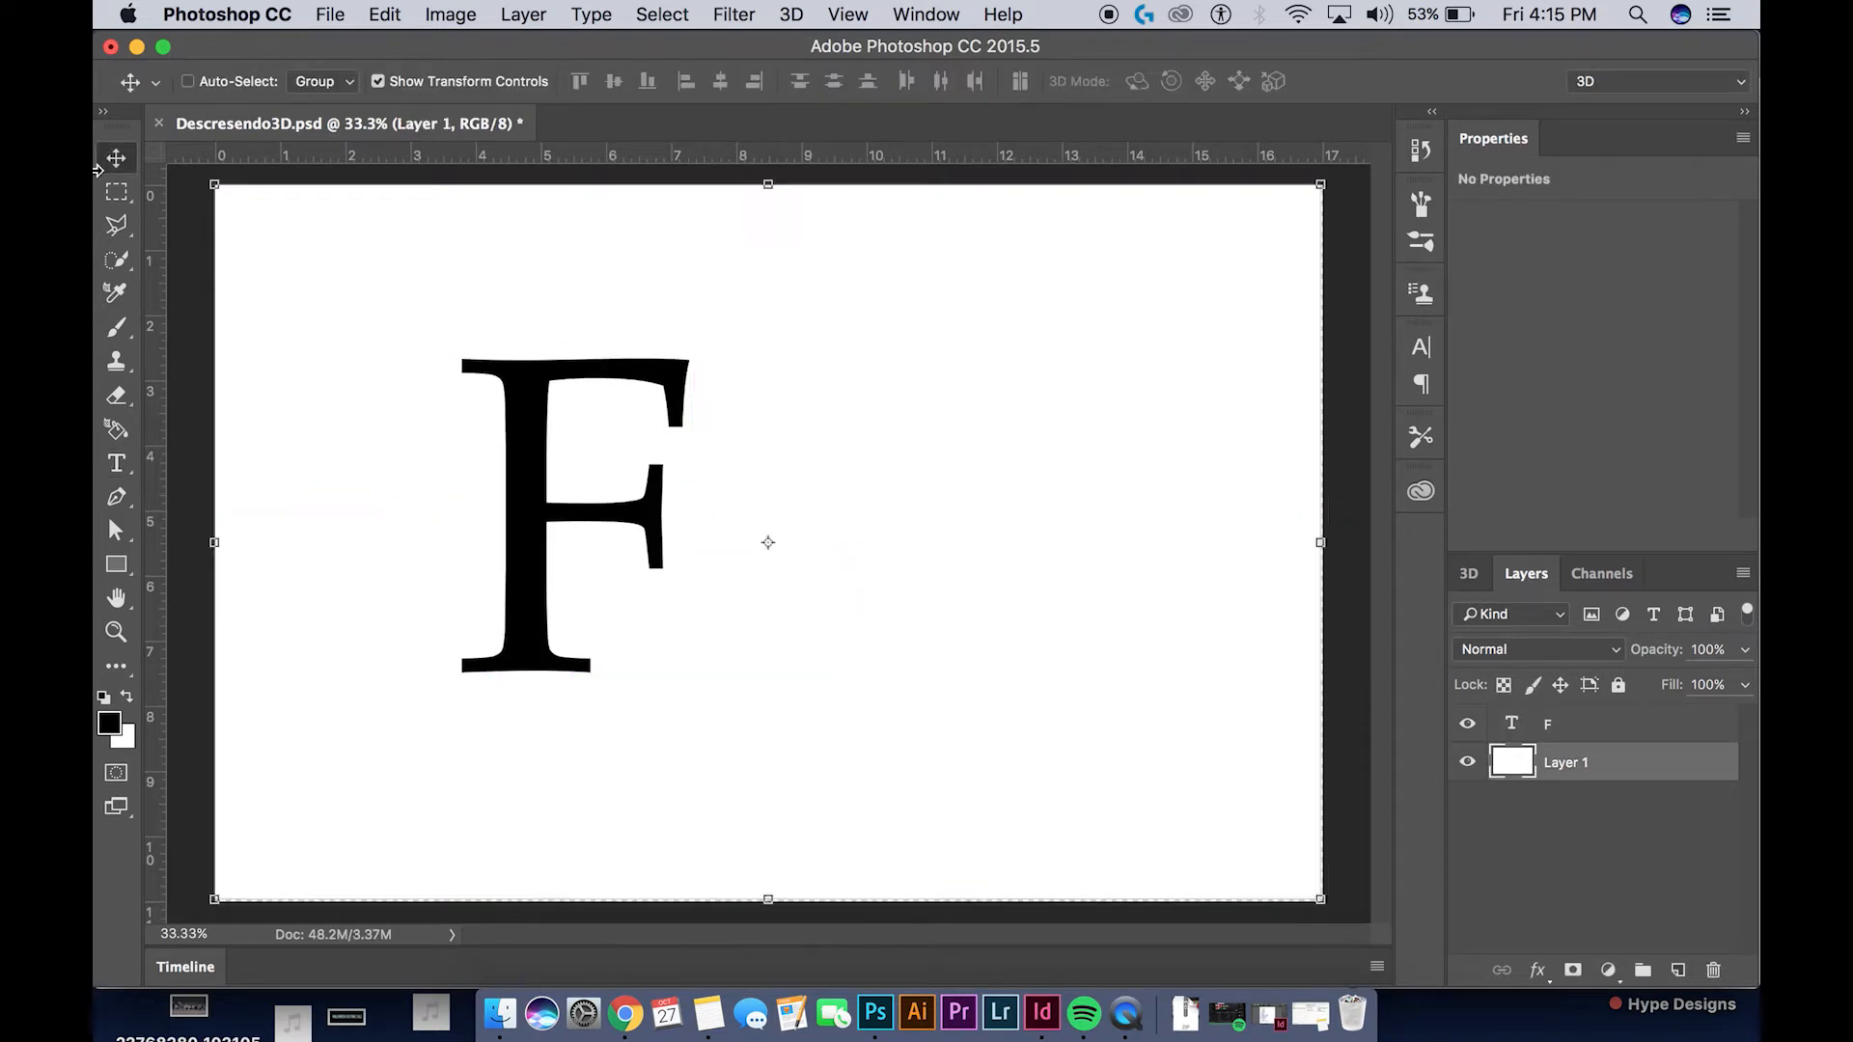
Duplicate the F text layer, hide the copy, and make the original F layer active
click(1567, 739)
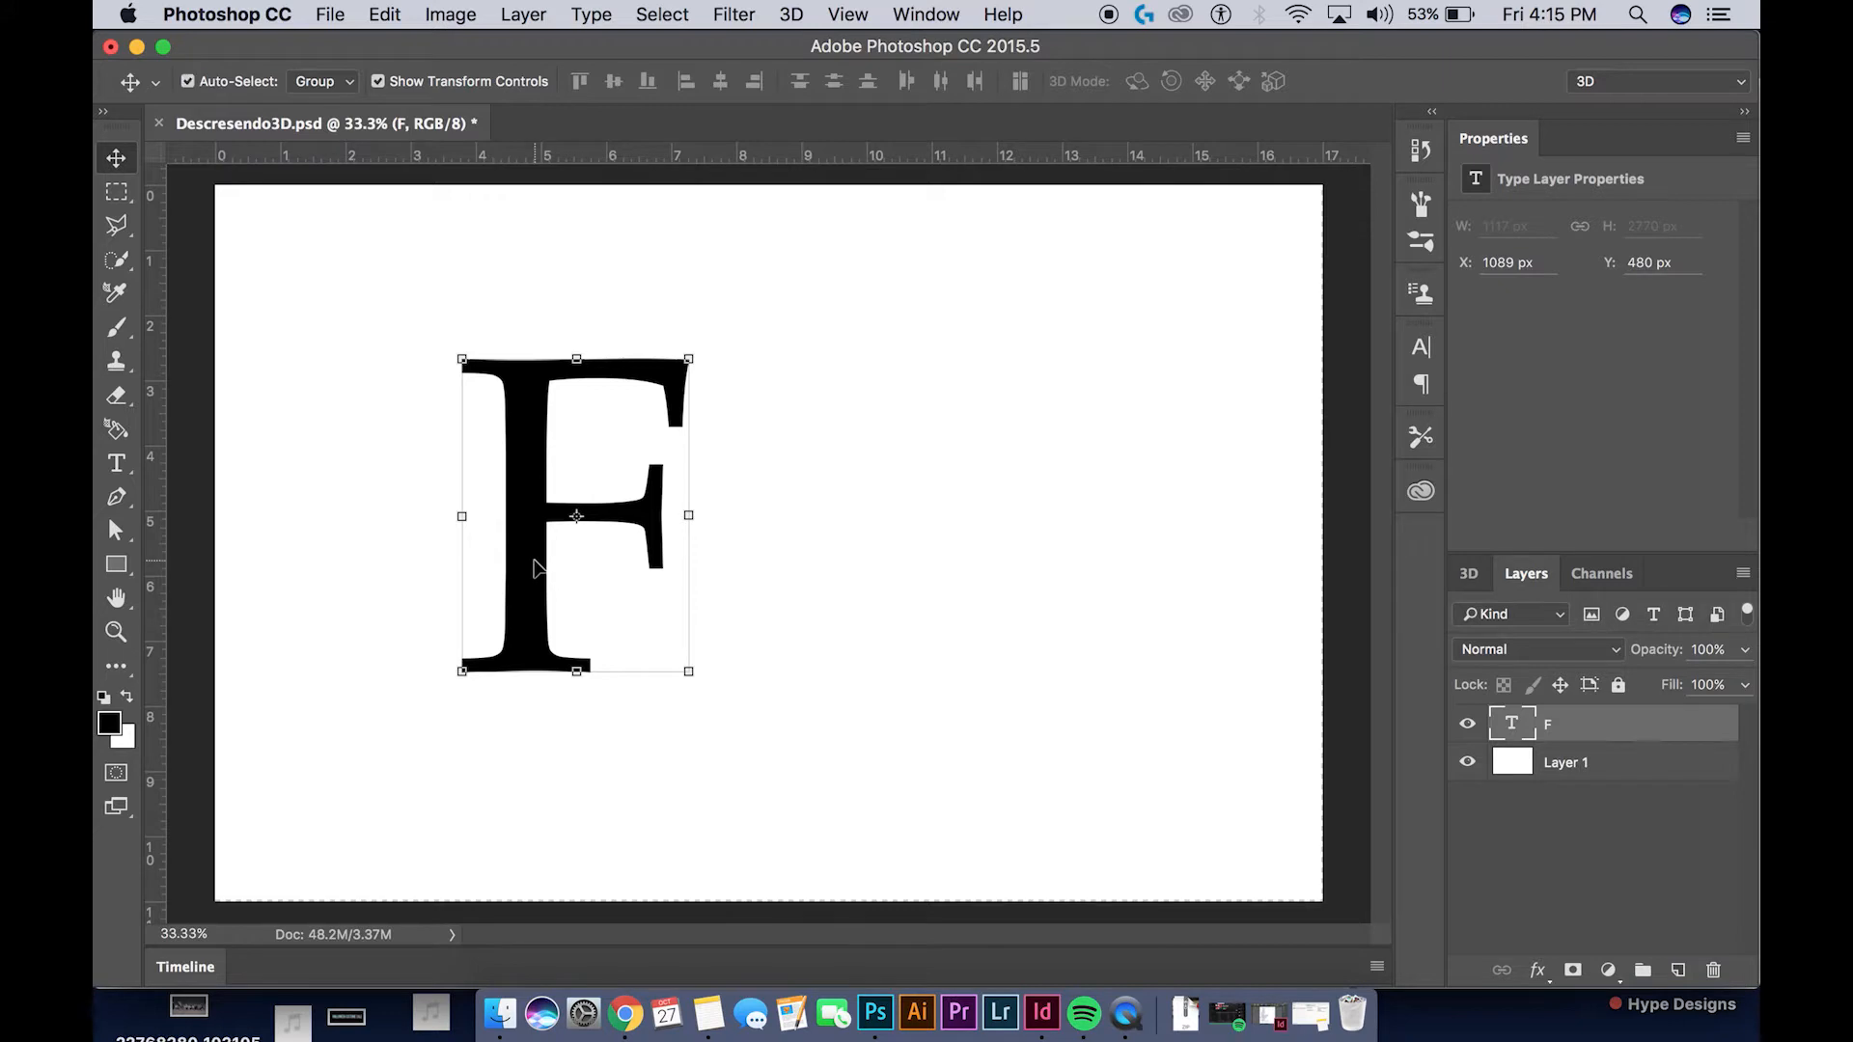
key(super+j)
click(1468, 724)
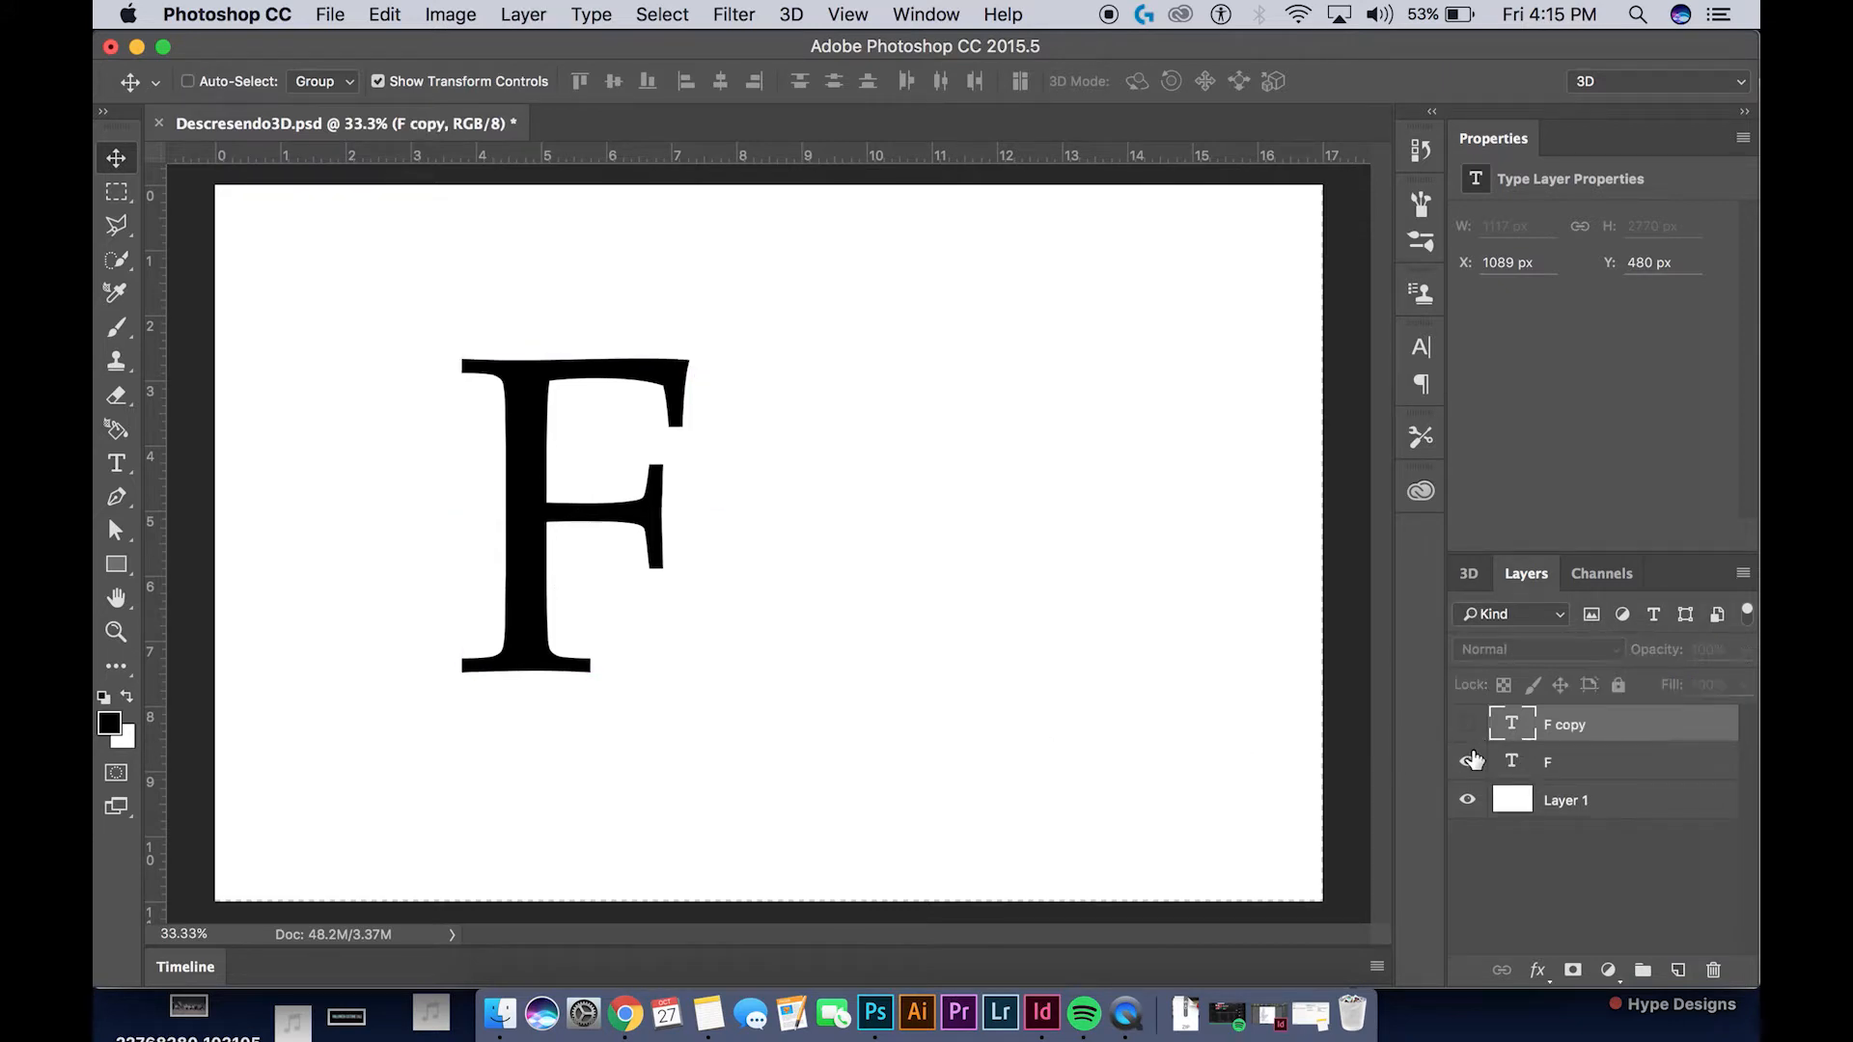
click(1581, 761)
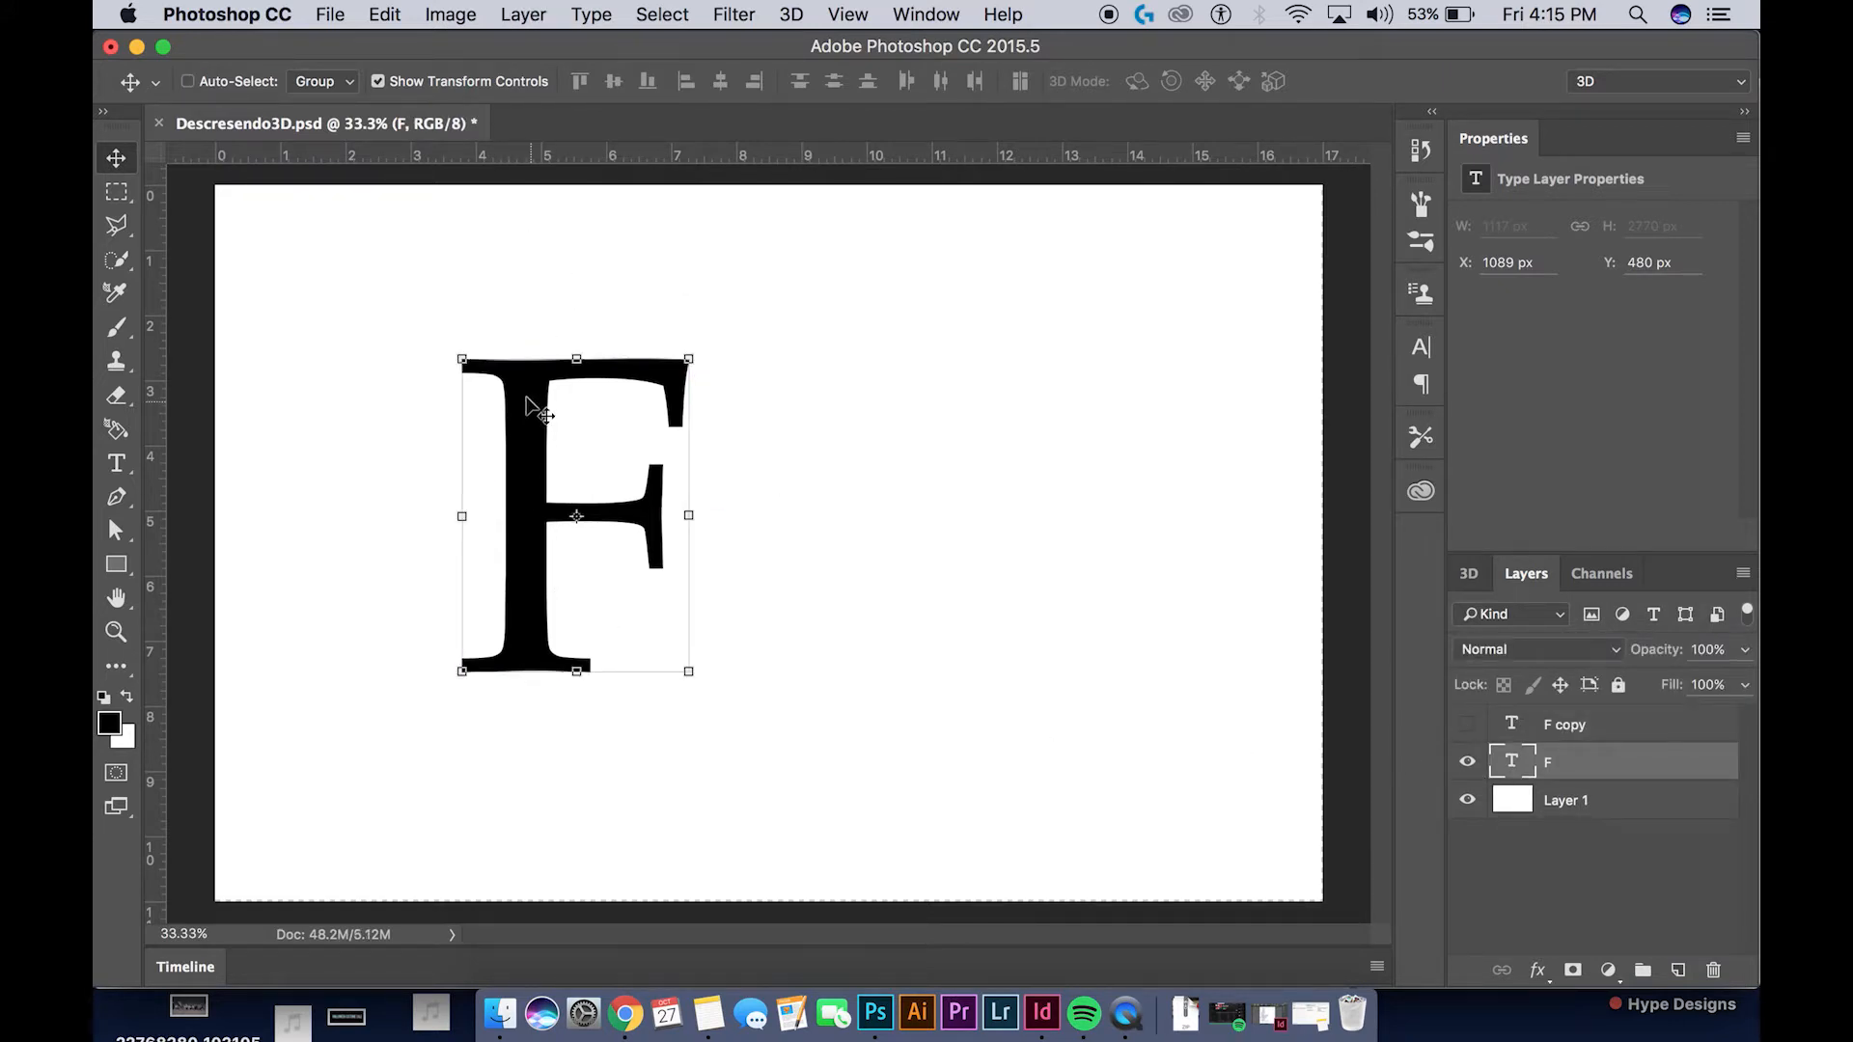
Create a new 3D extrusion from the F layer and disable Catch Shadows and Cast Shadows
right_click(1619, 773)
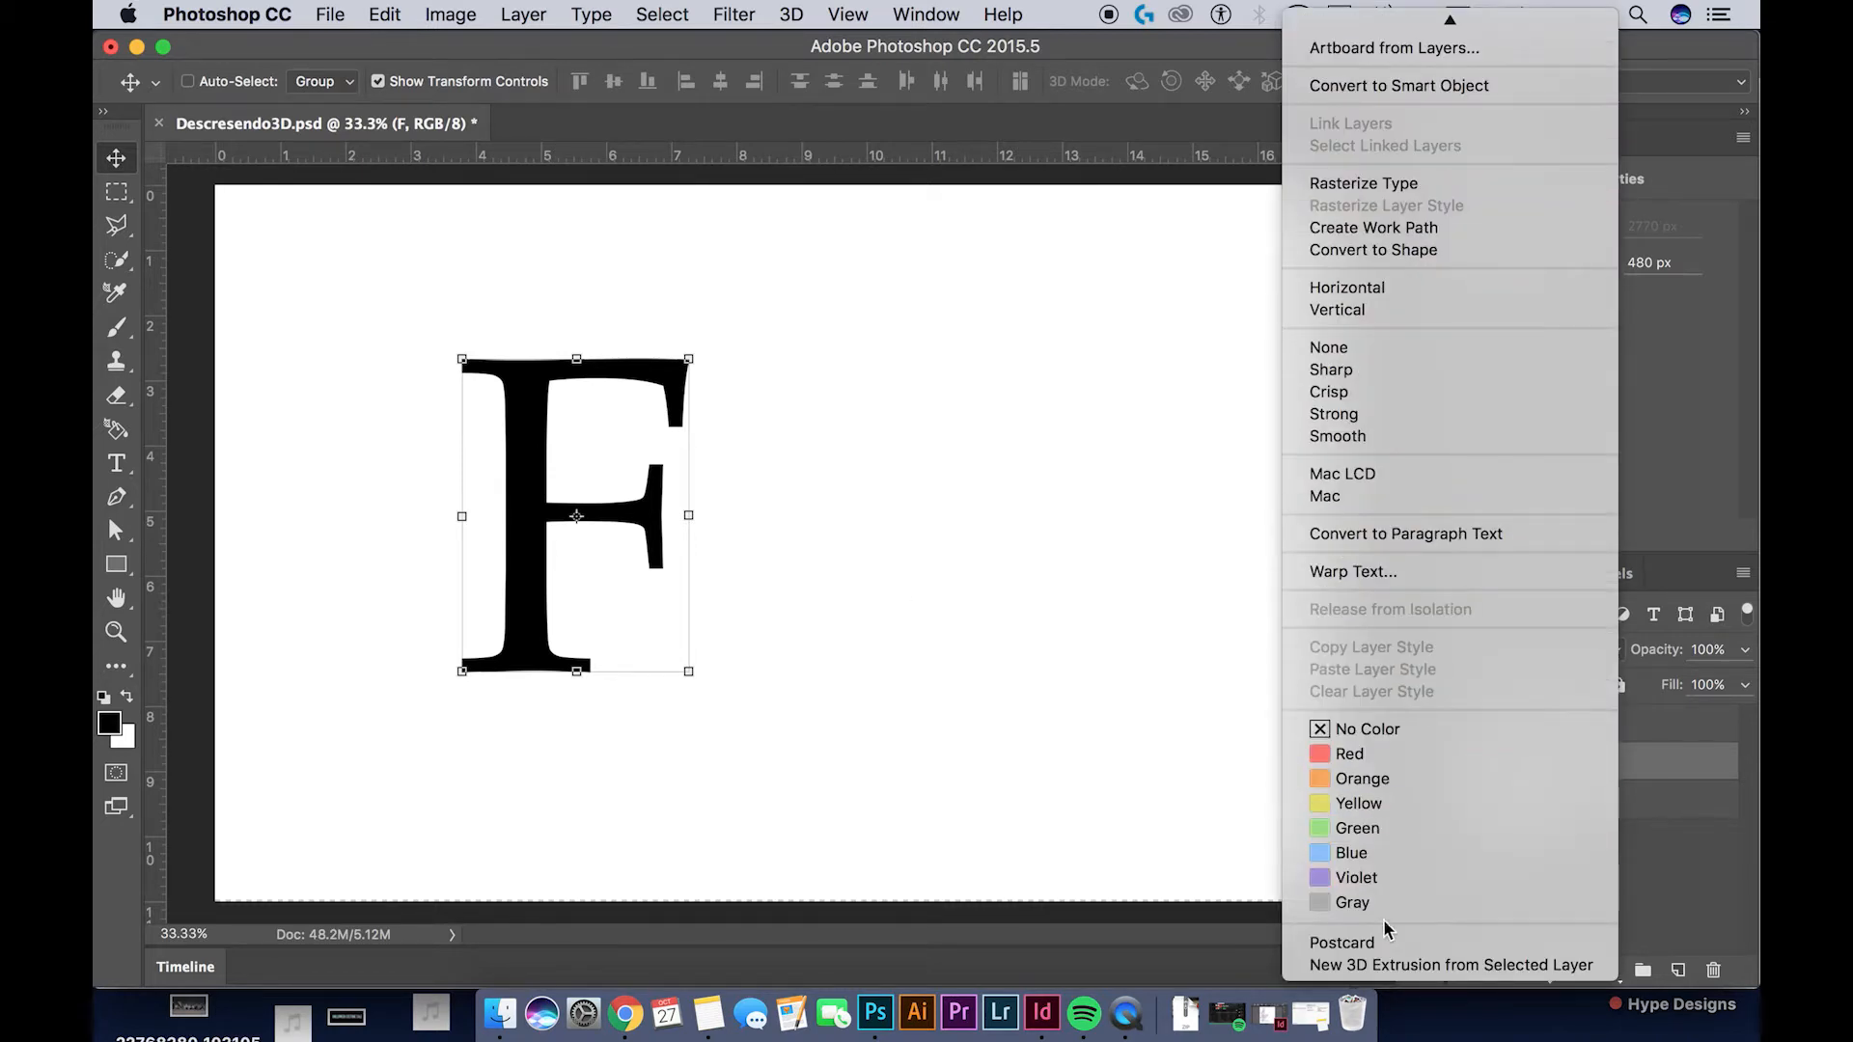
click(1361, 969)
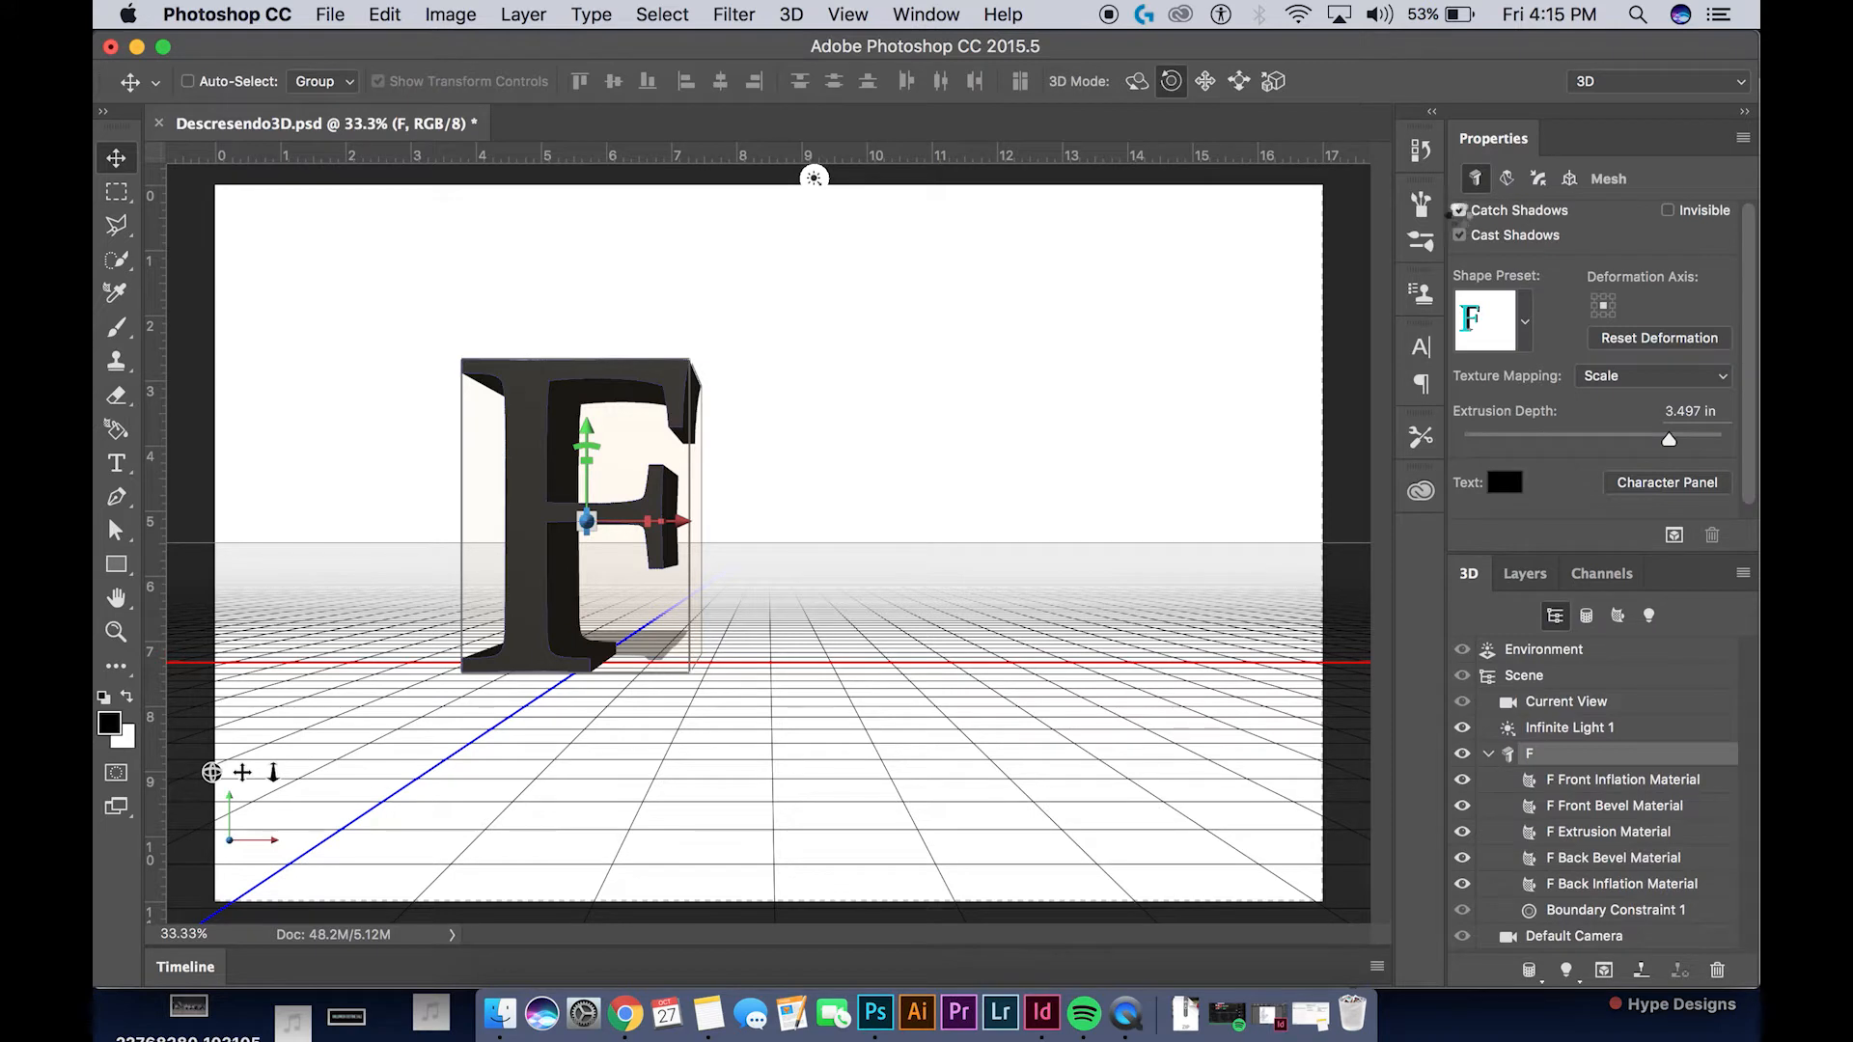
click(1459, 211)
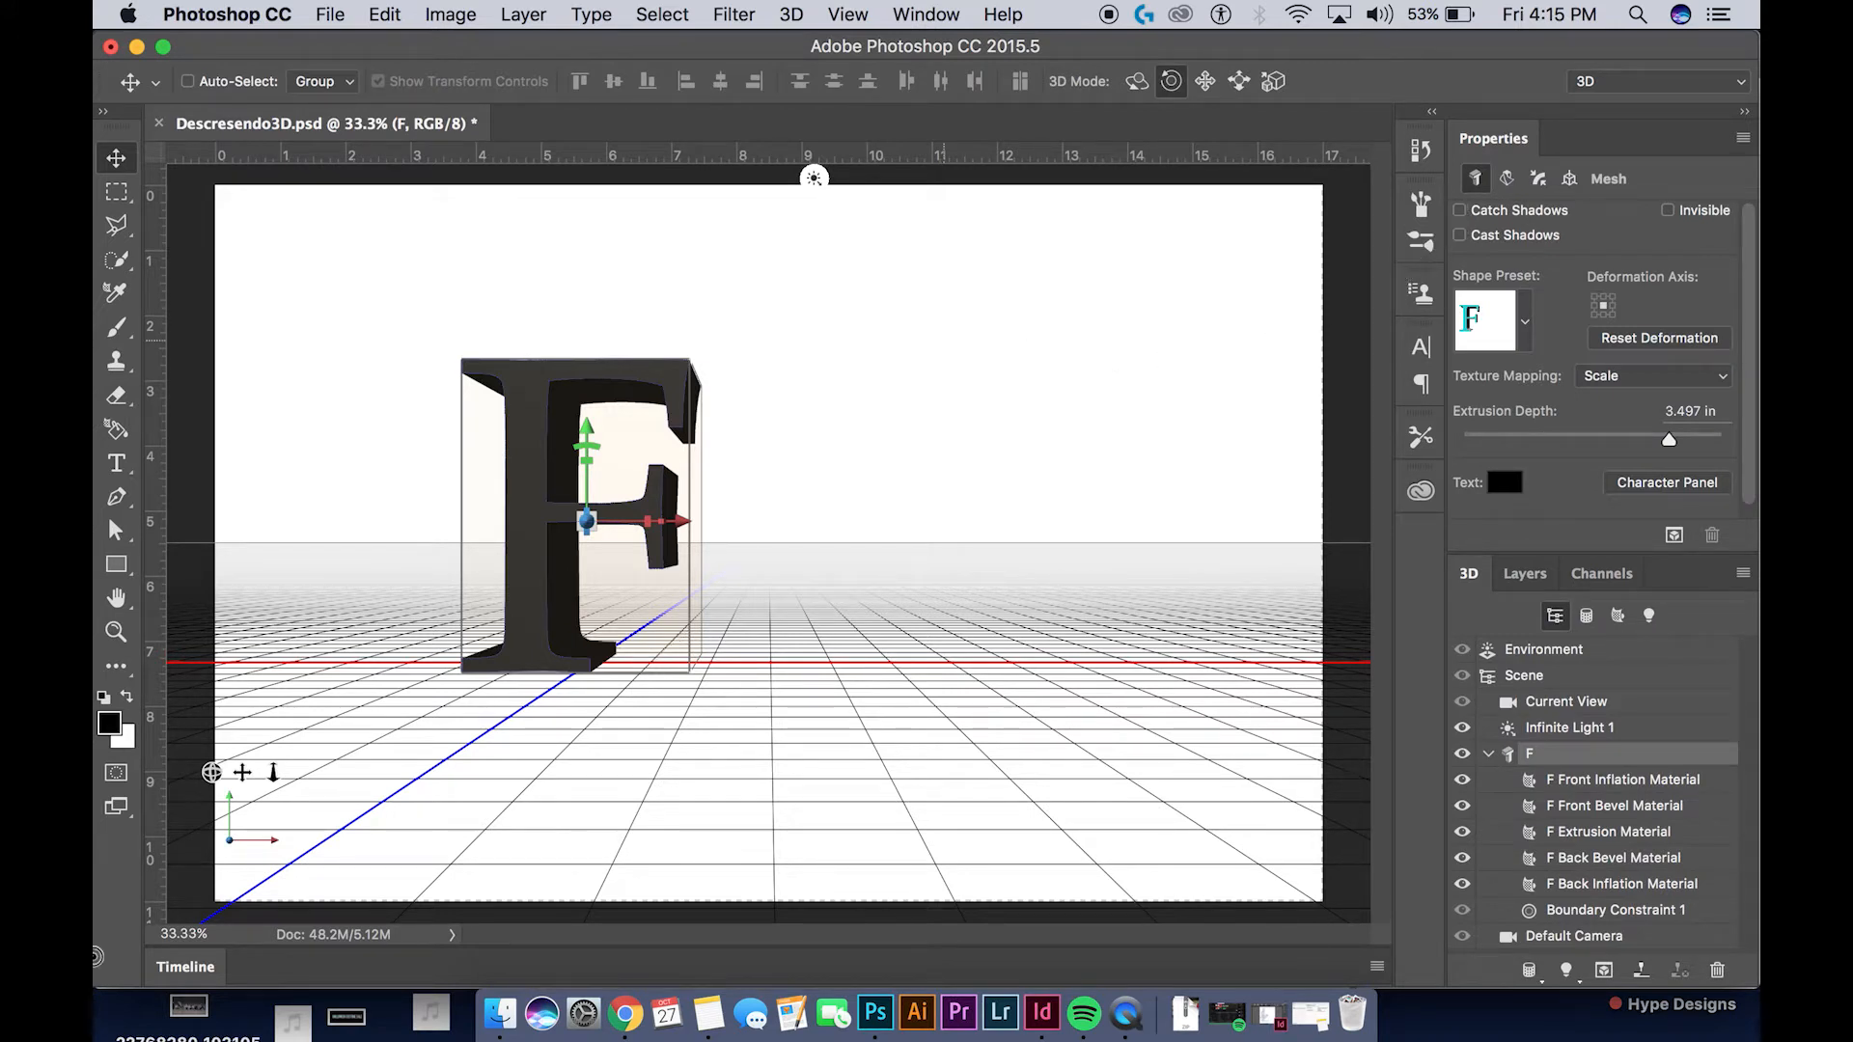
Reduce the F's extrusion depth to about 2.167 in and rasterize the 3D layer
click(1542, 571)
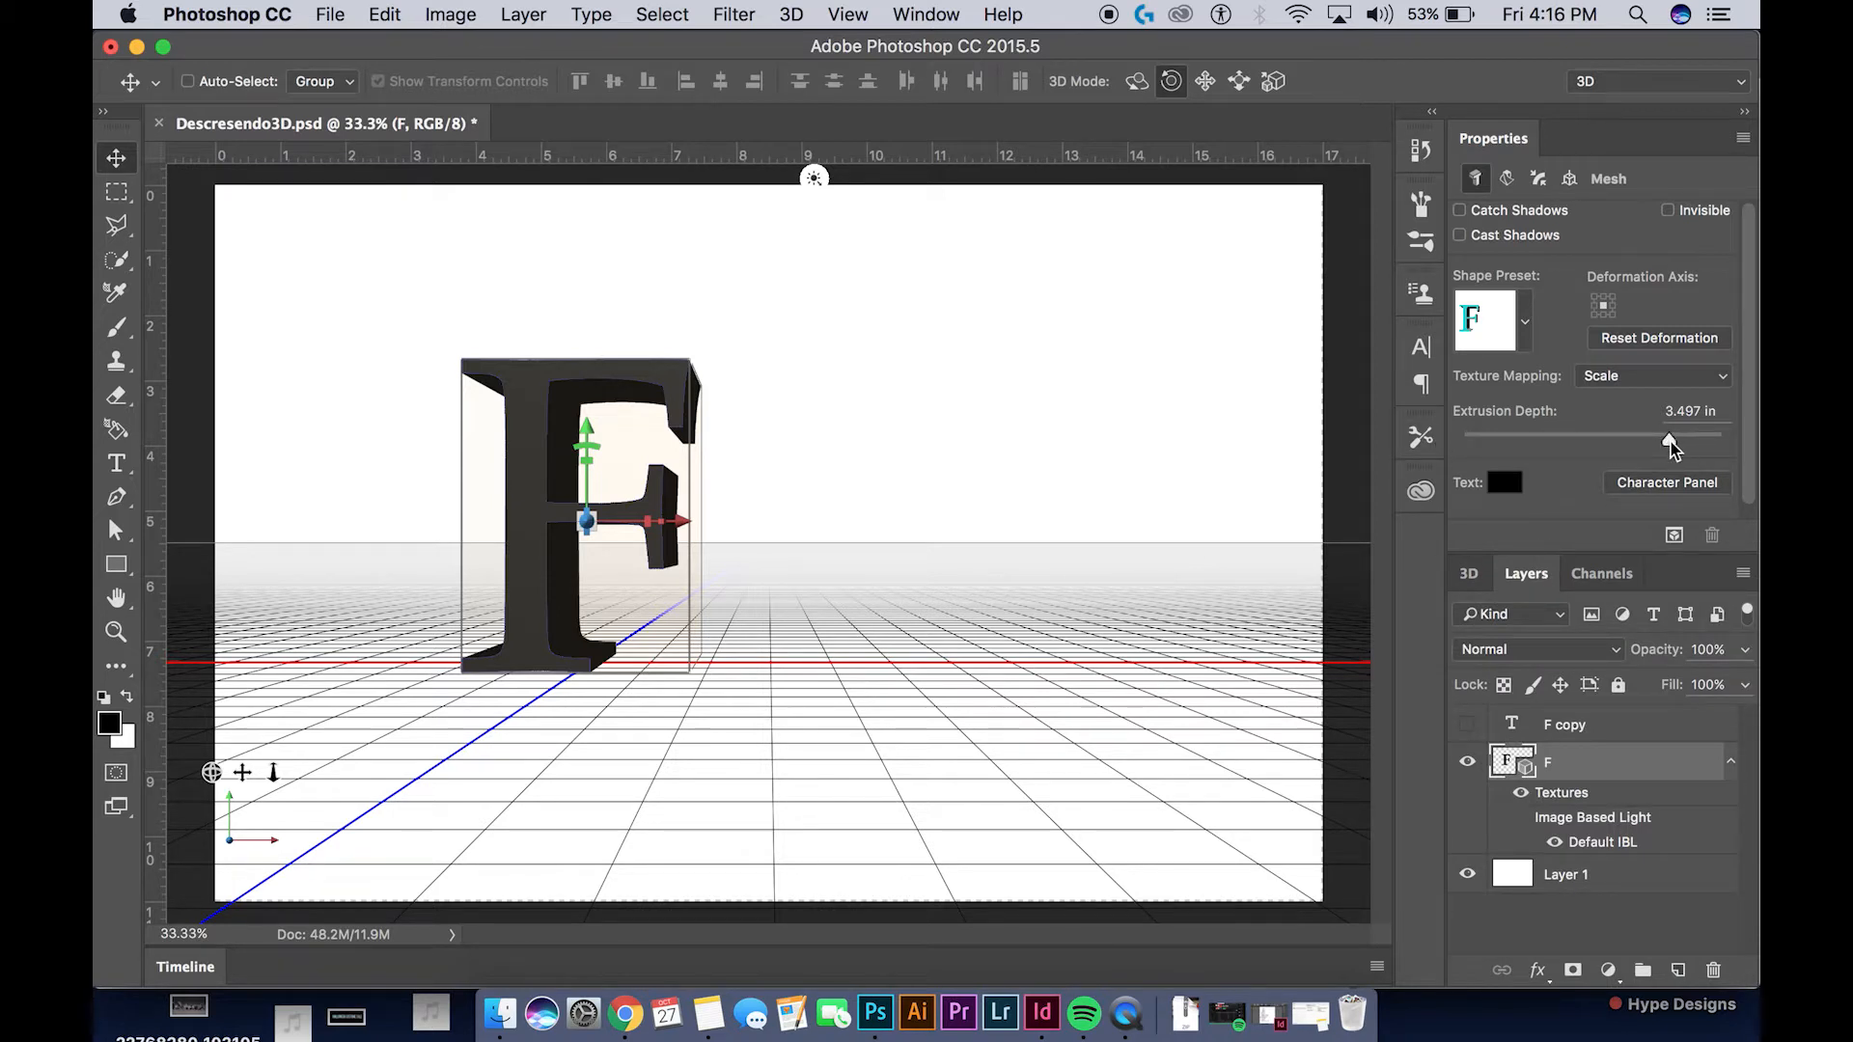
mouse_move(1670, 446)
mouse_down()
mouse_move(1608, 446)
mouse_move(1649, 444)
mouse_up()
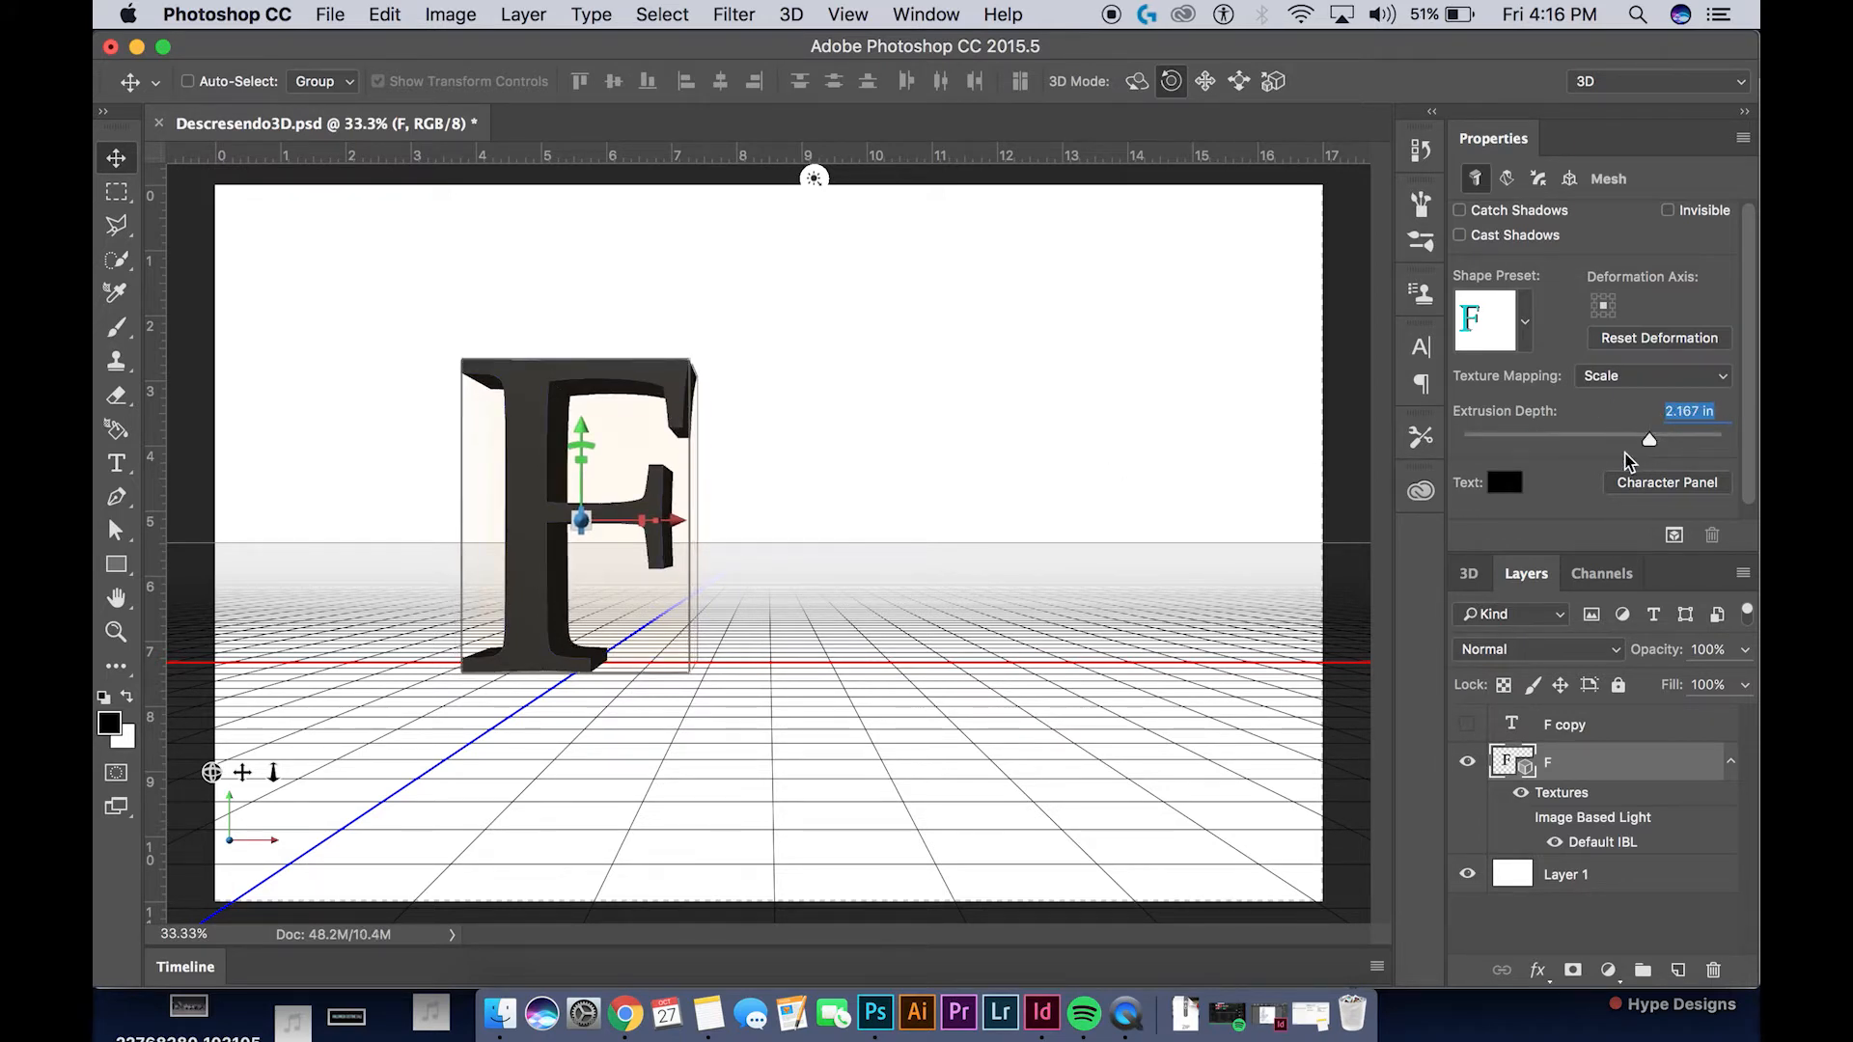
right_click(1590, 762)
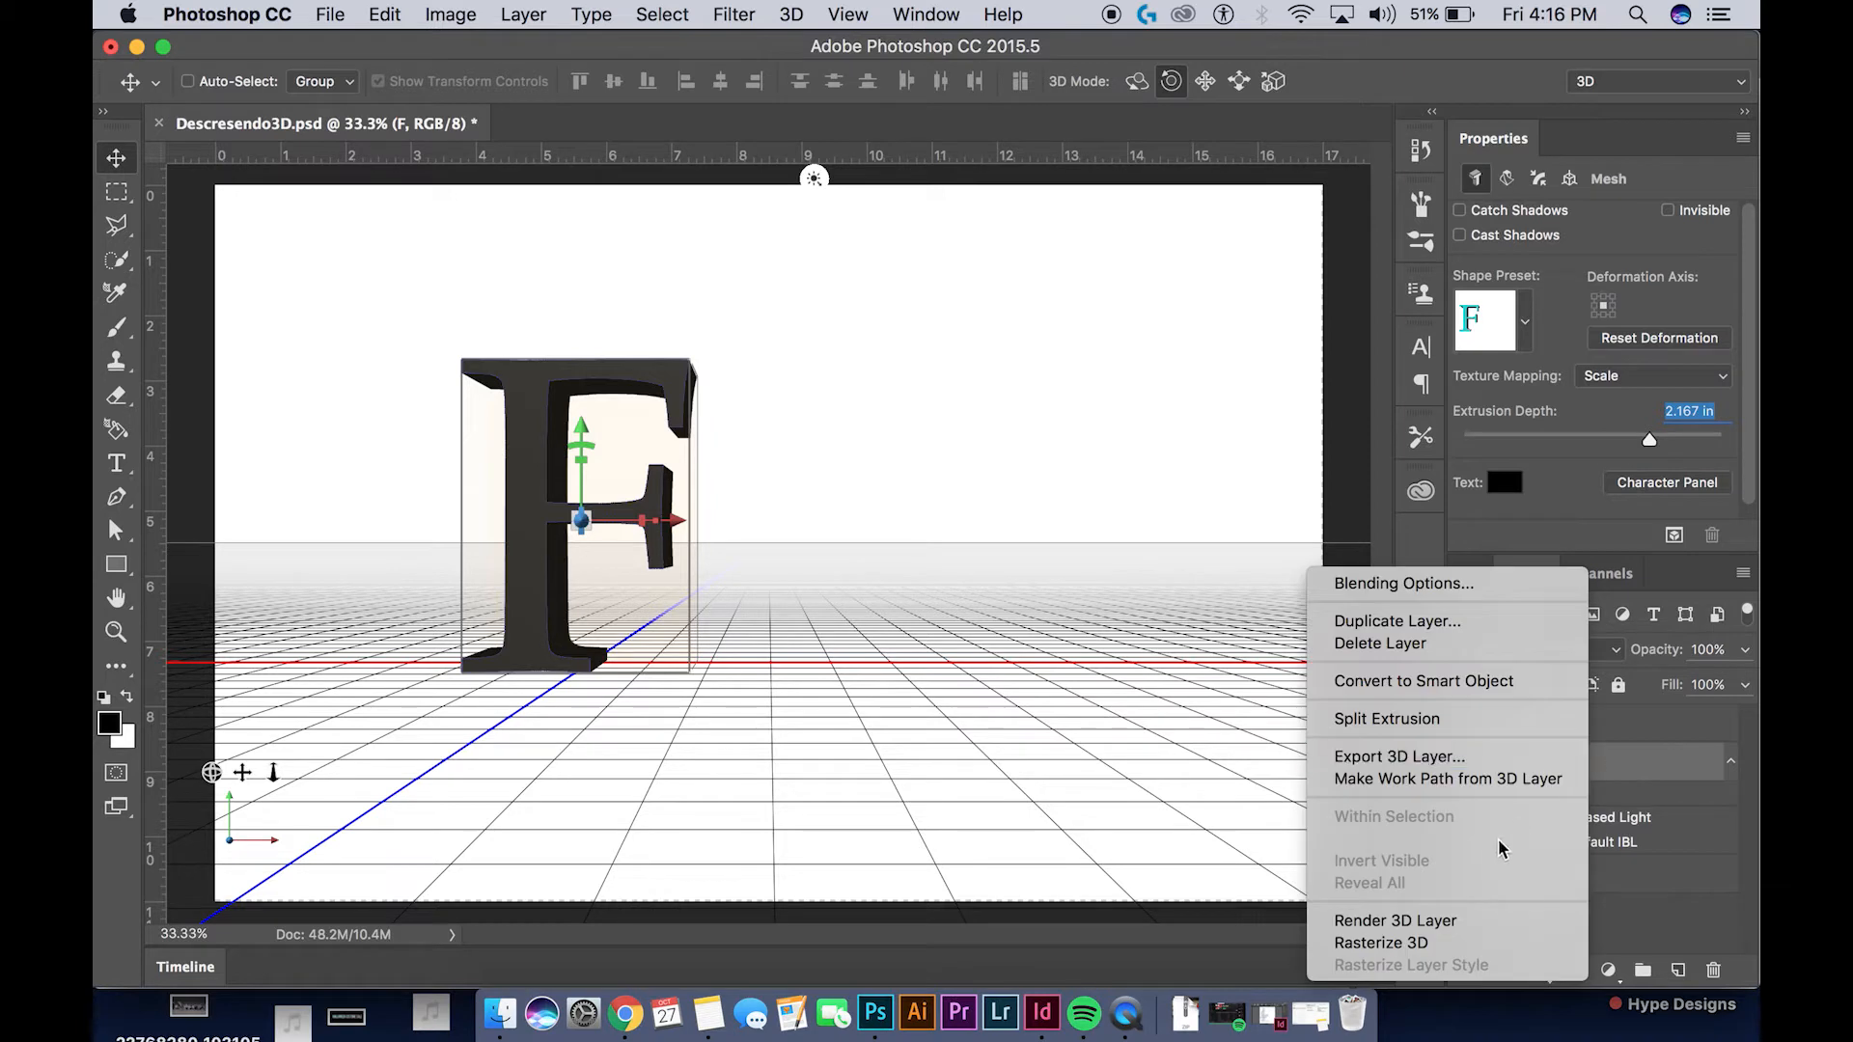
click(1455, 950)
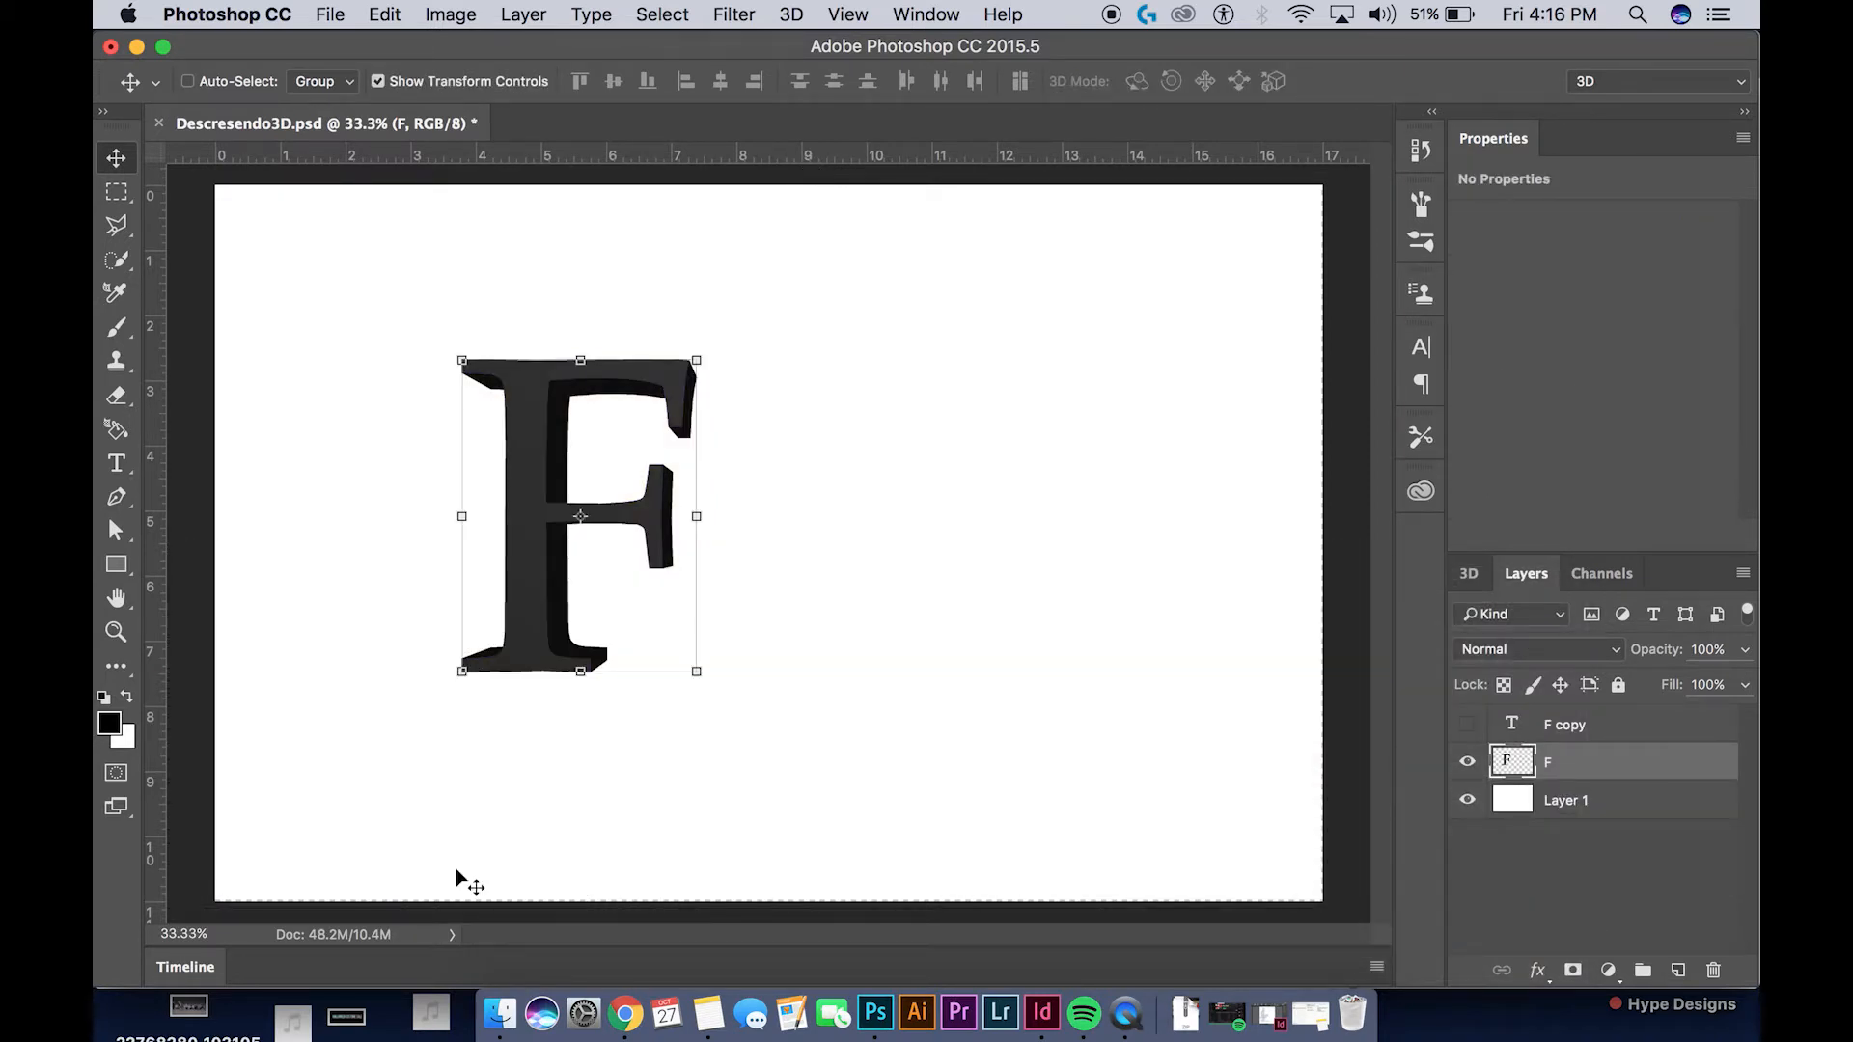
Cut a section out of the lower stem of the rasterized F with a four-sided Polygonal Lasso selection, and deselect
key(super+equal)
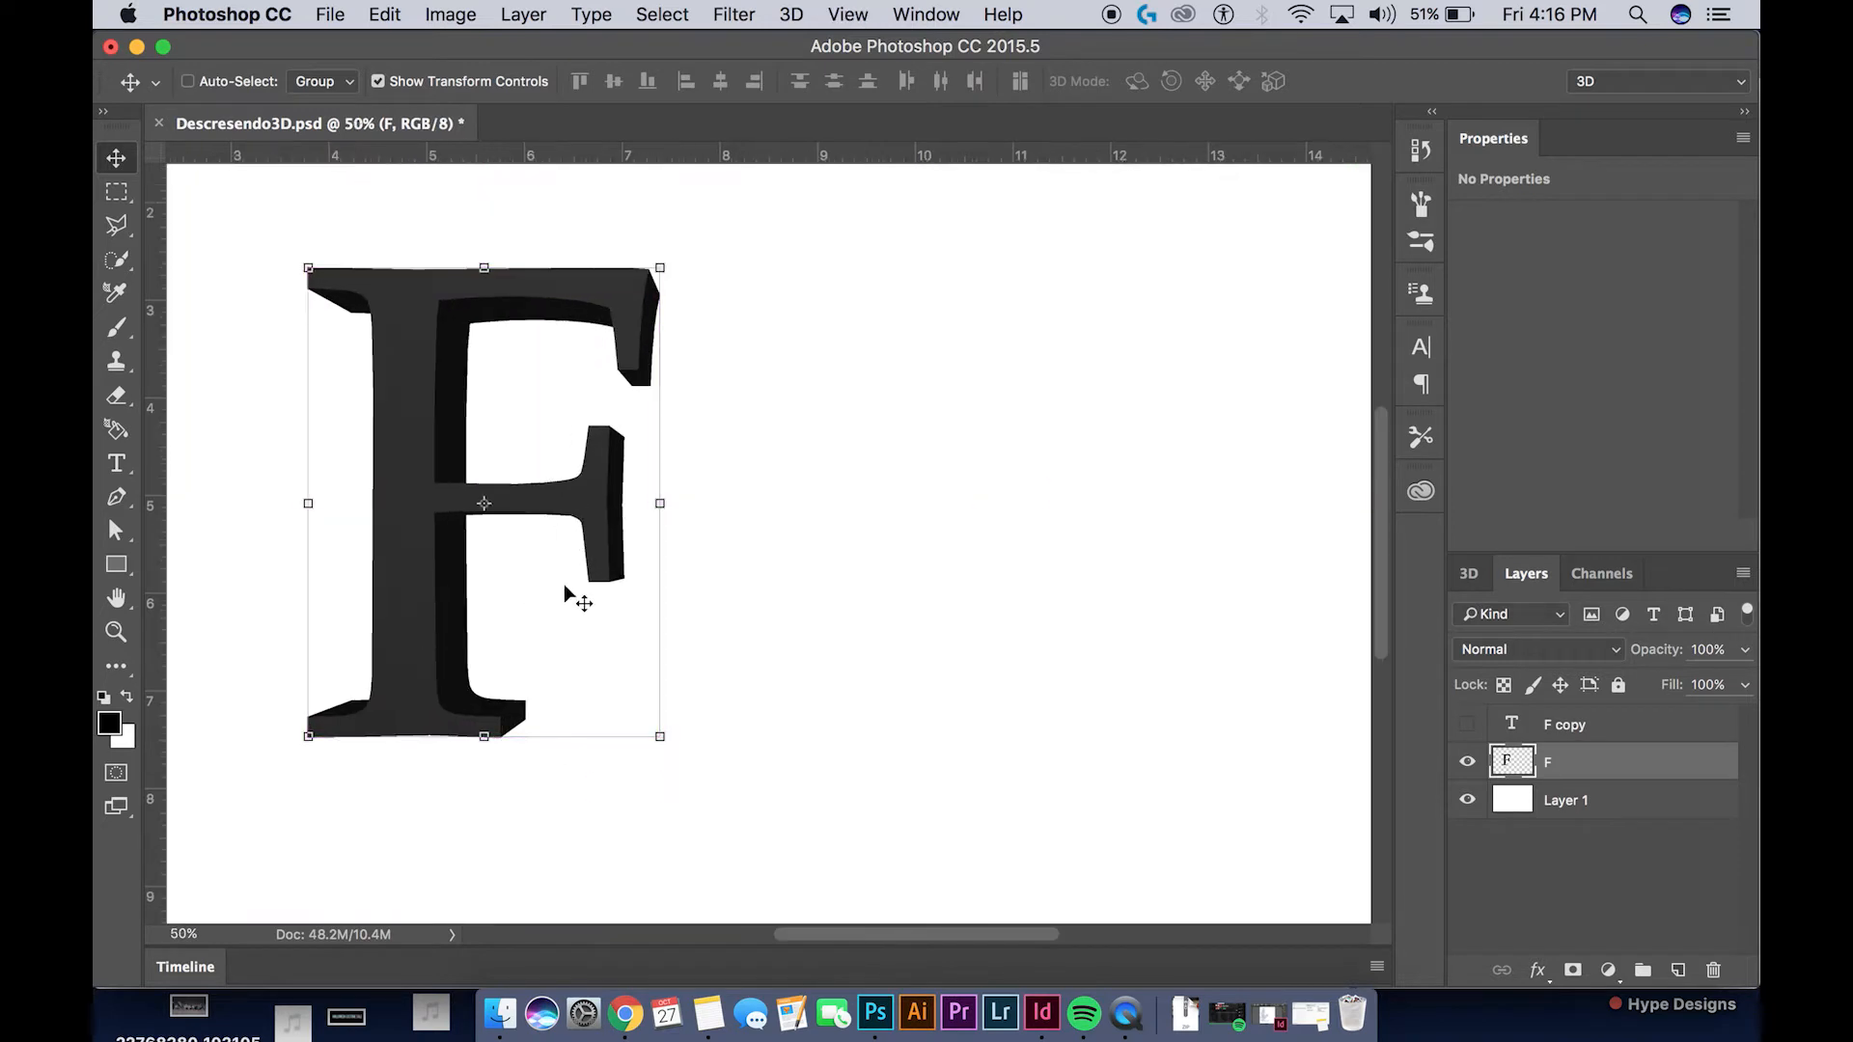
drag(597, 573, 642, 573)
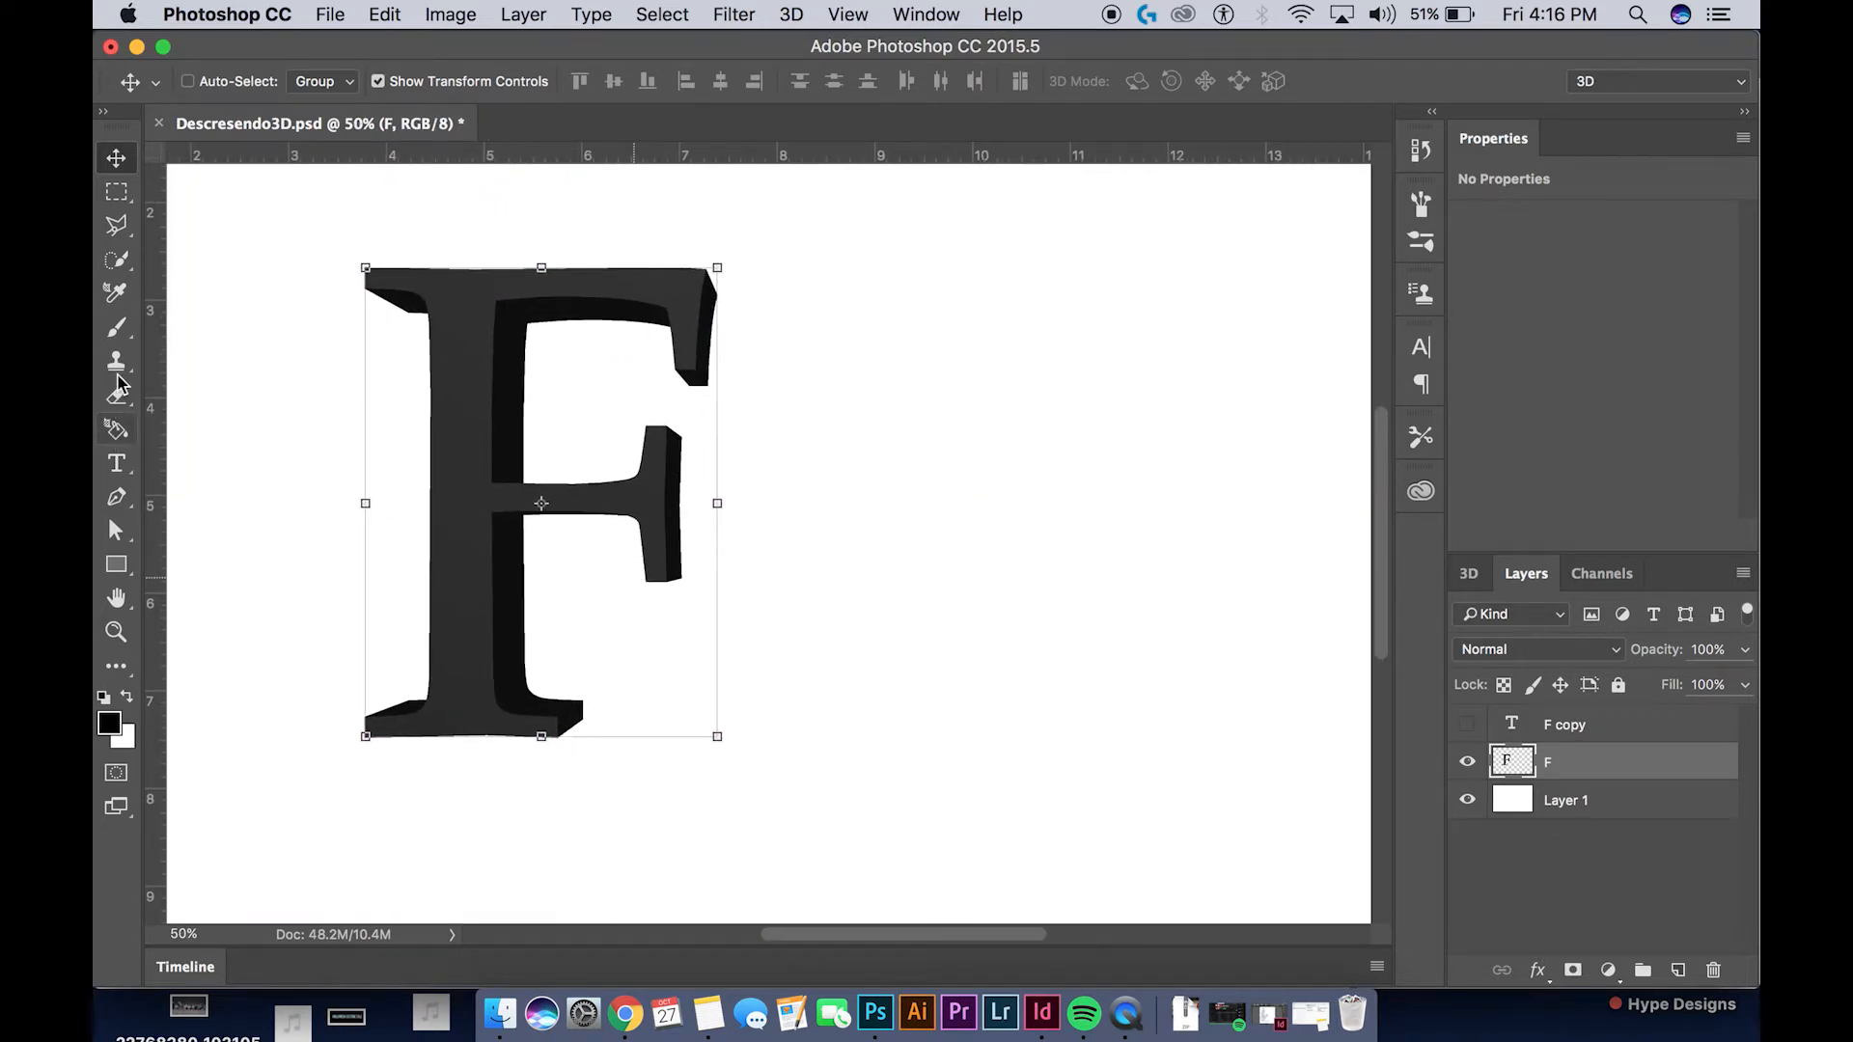
click(118, 230)
click(390, 554)
click(573, 555)
click(553, 667)
click(388, 671)
click(389, 556)
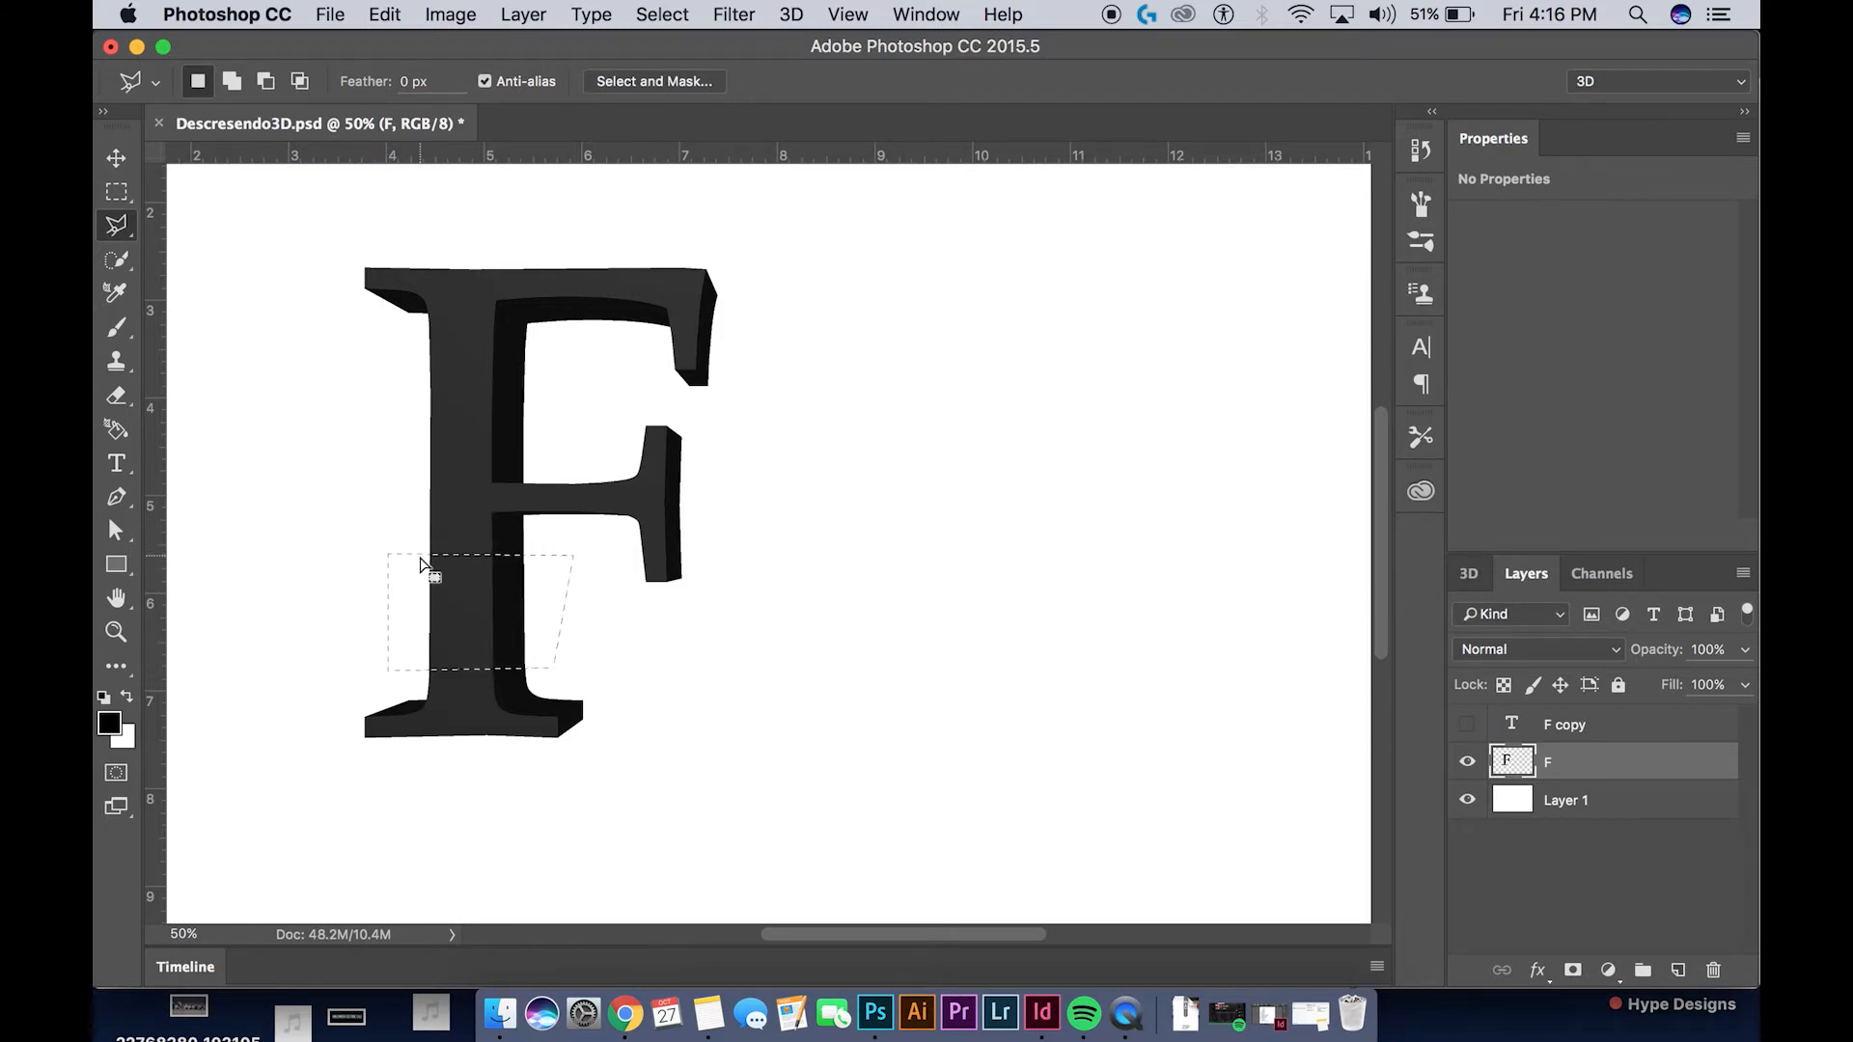
key(Delete)
key(super+d)
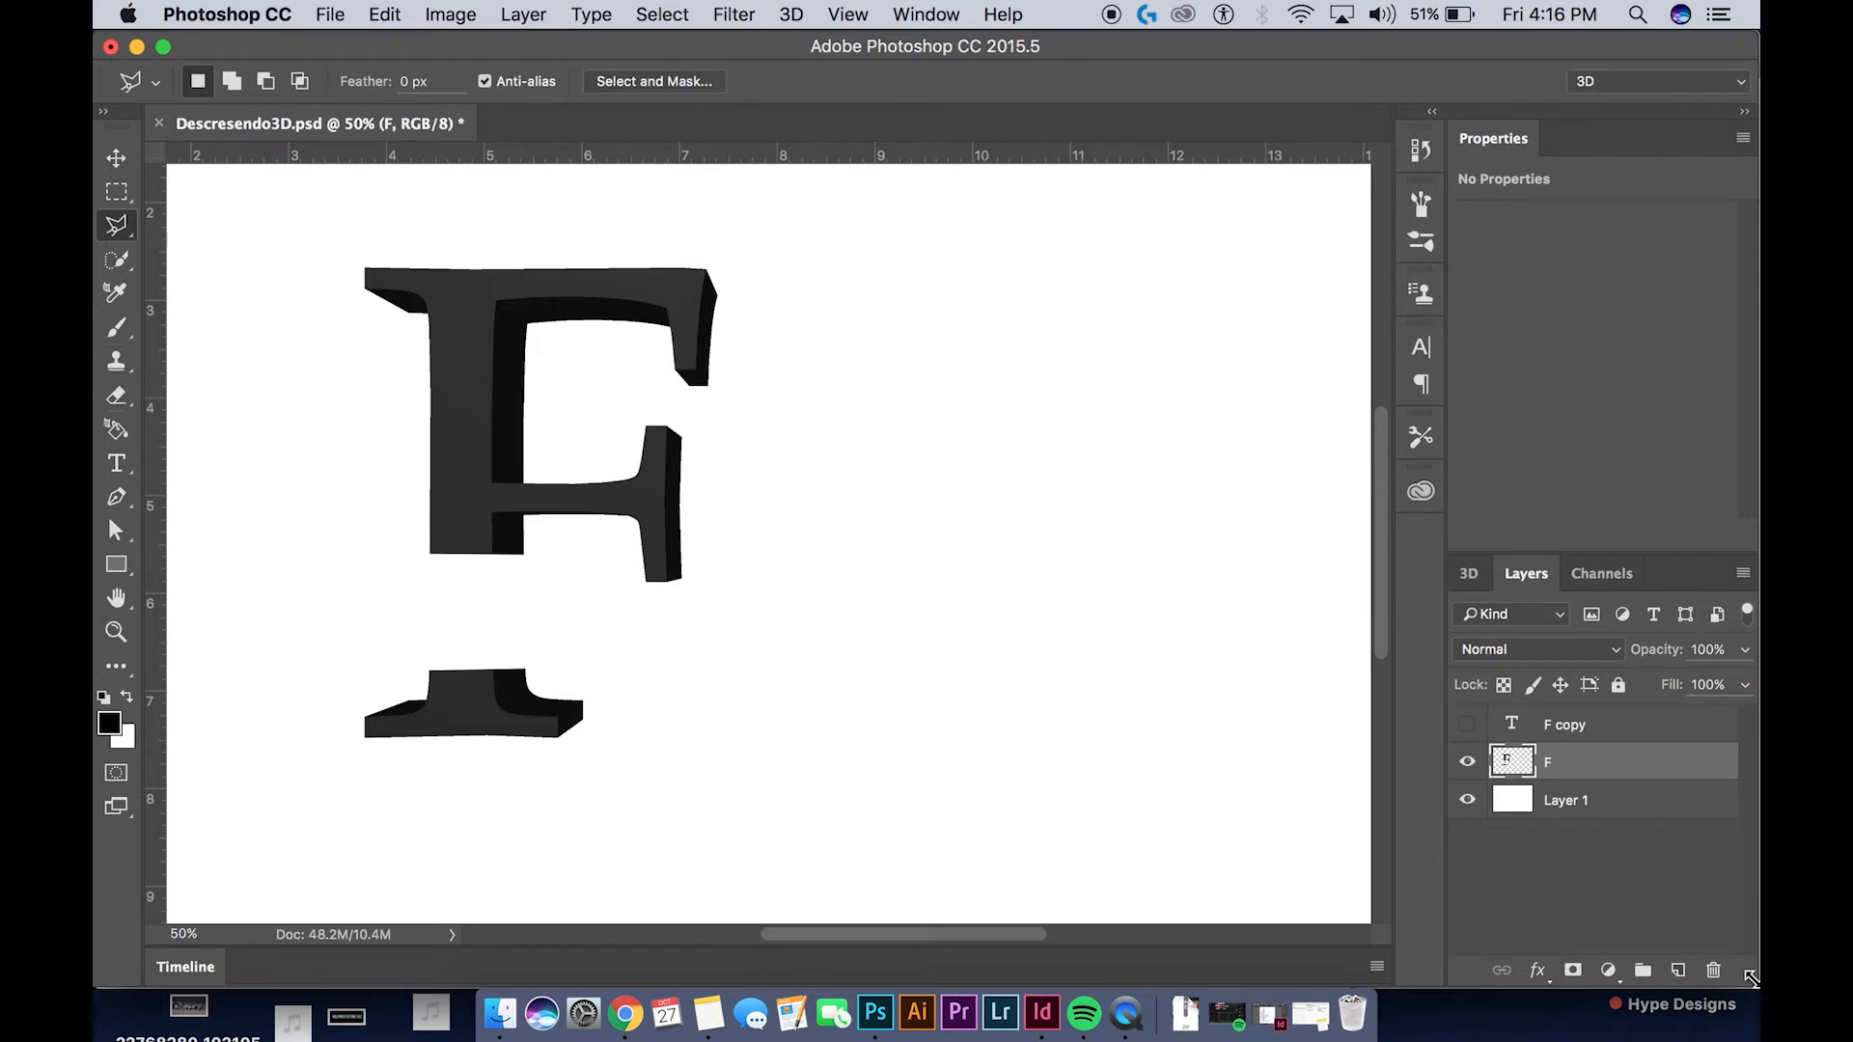
Try bridging the stem gap with a black brush stroke on a new layer beneath the F layer, and delete that layer
click(1678, 970)
drag(1602, 767, 1585, 825)
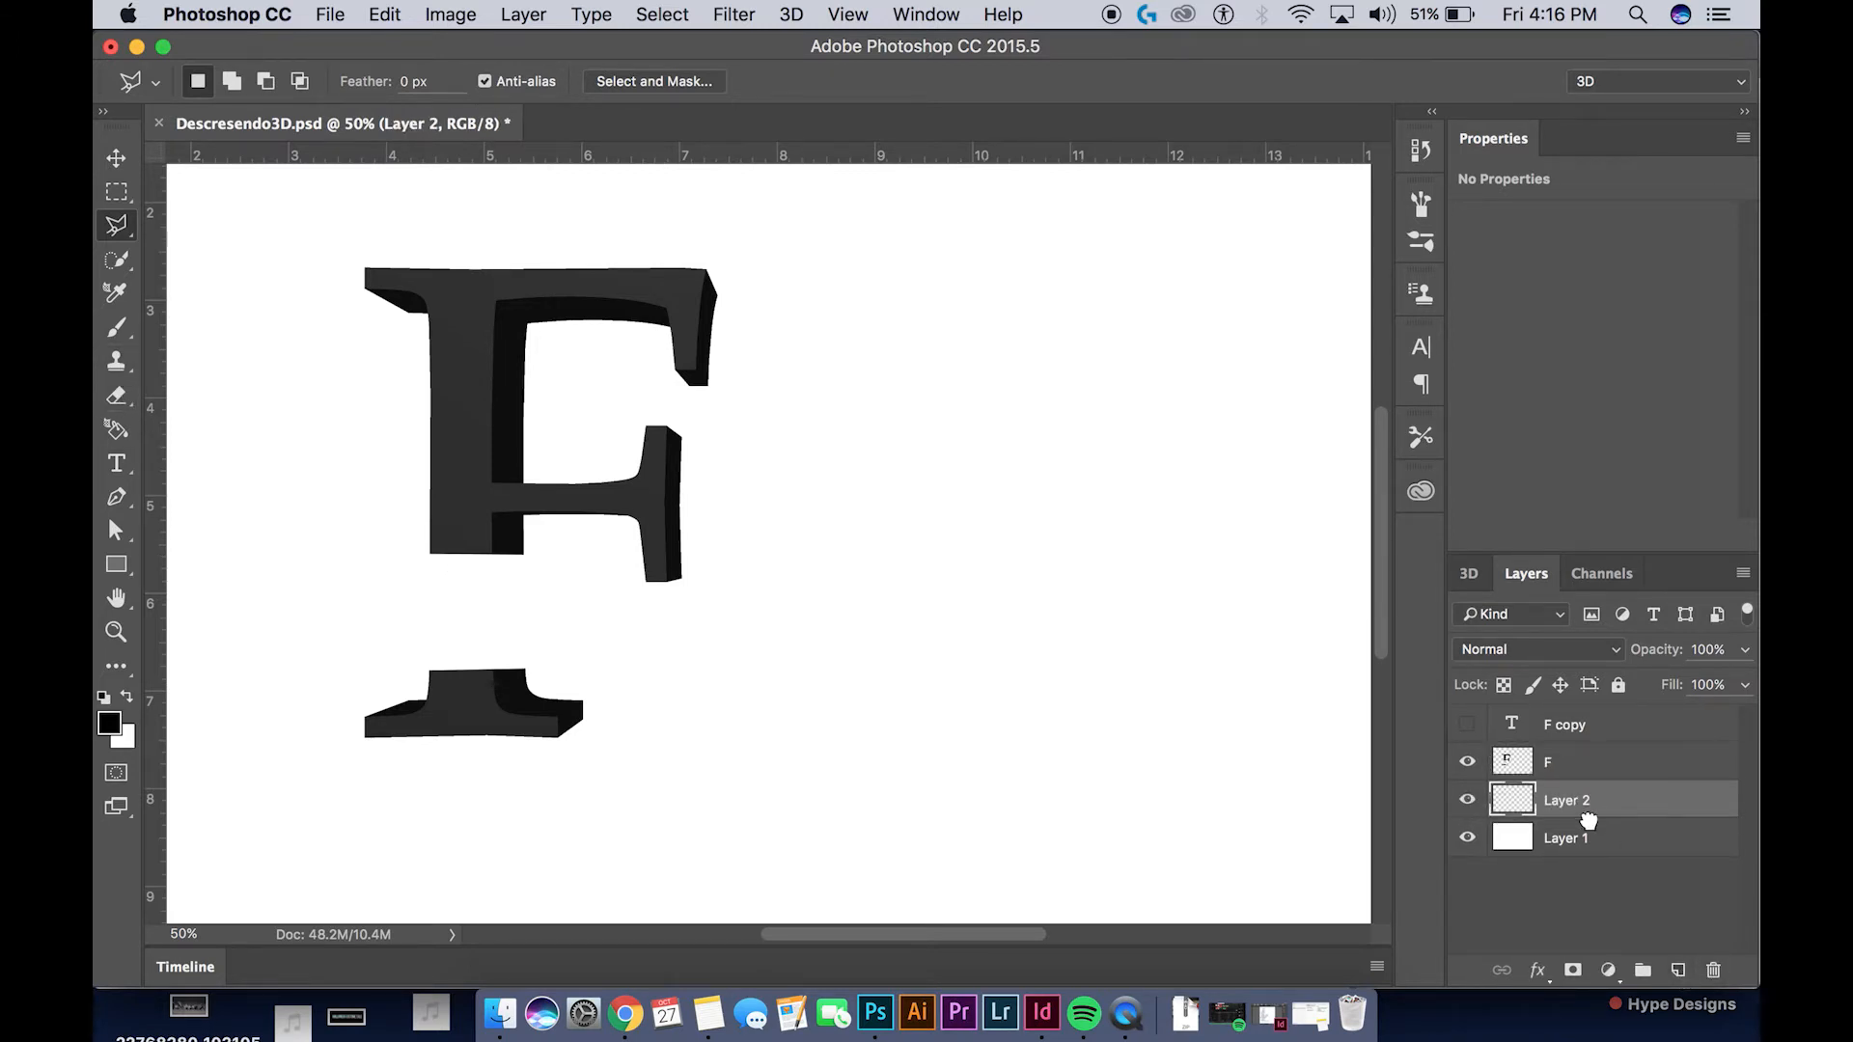
click(117, 327)
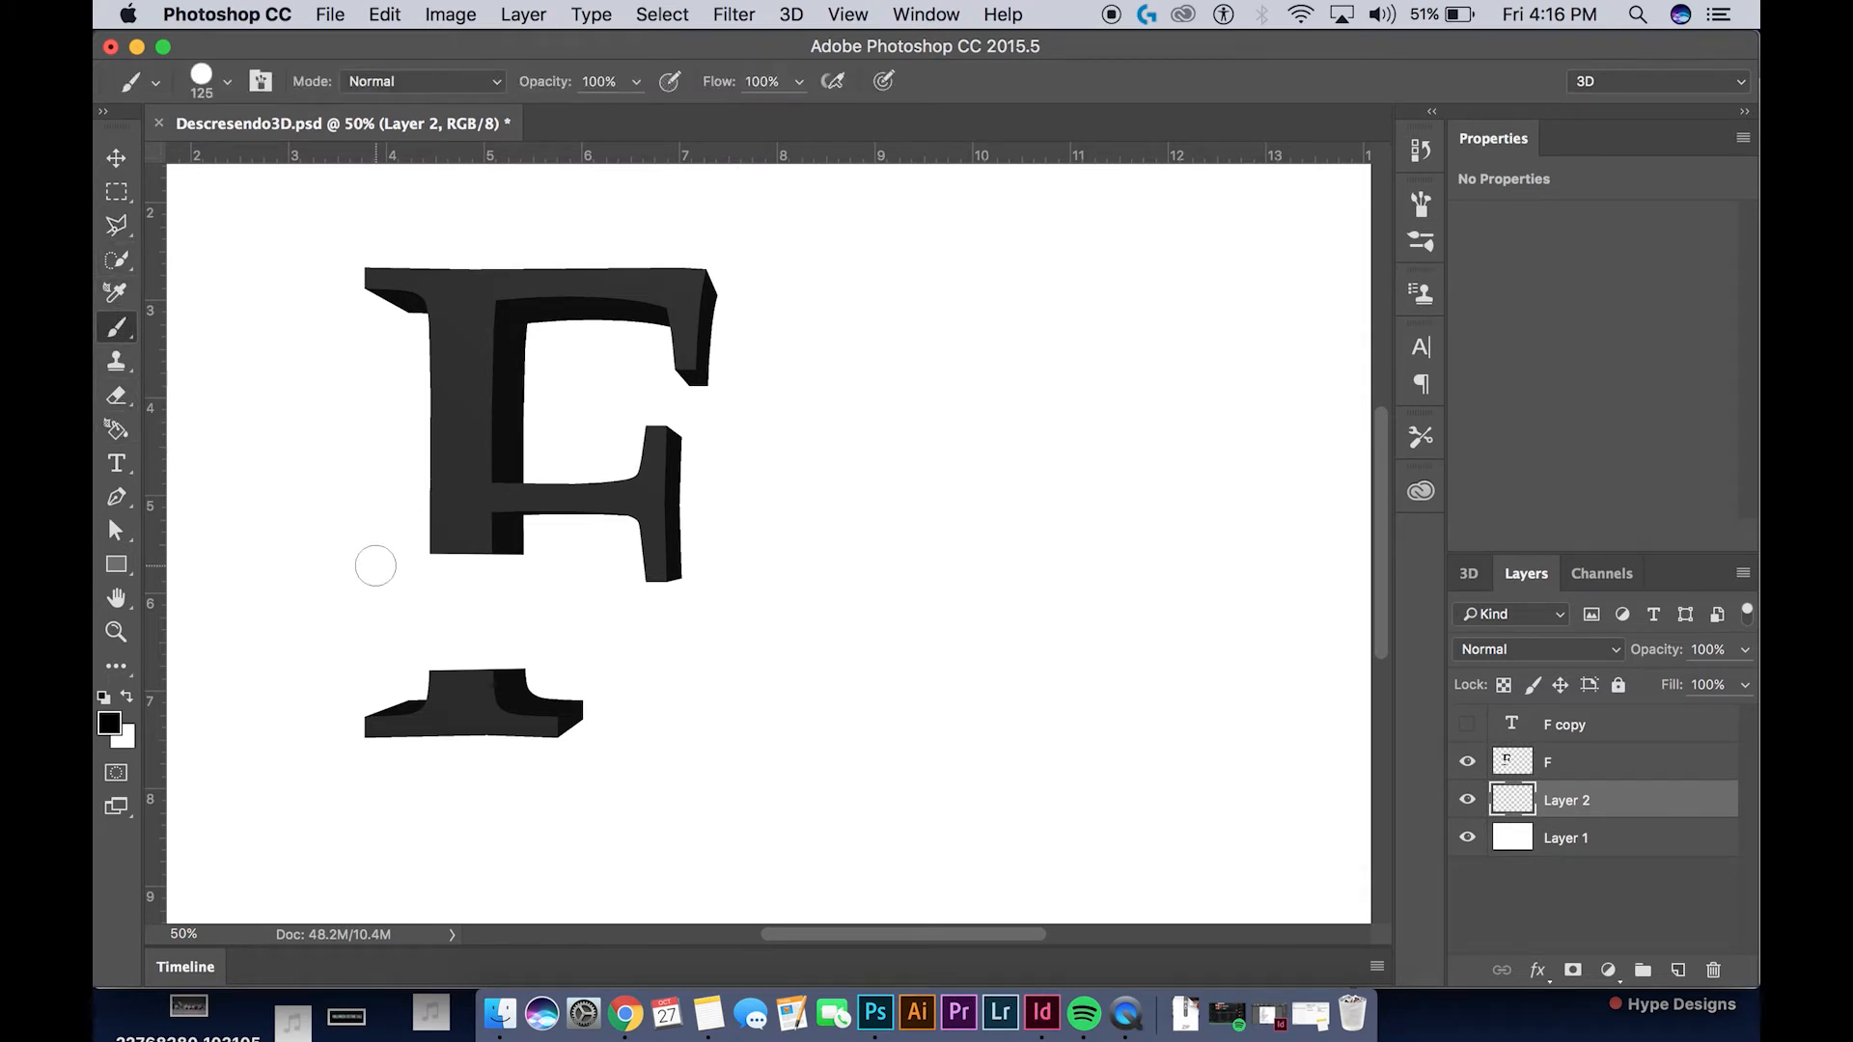
mouse_move(467, 525)
mouse_down()
mouse_move(476, 704)
mouse_move(491, 542)
mouse_move(447, 662)
mouse_up()
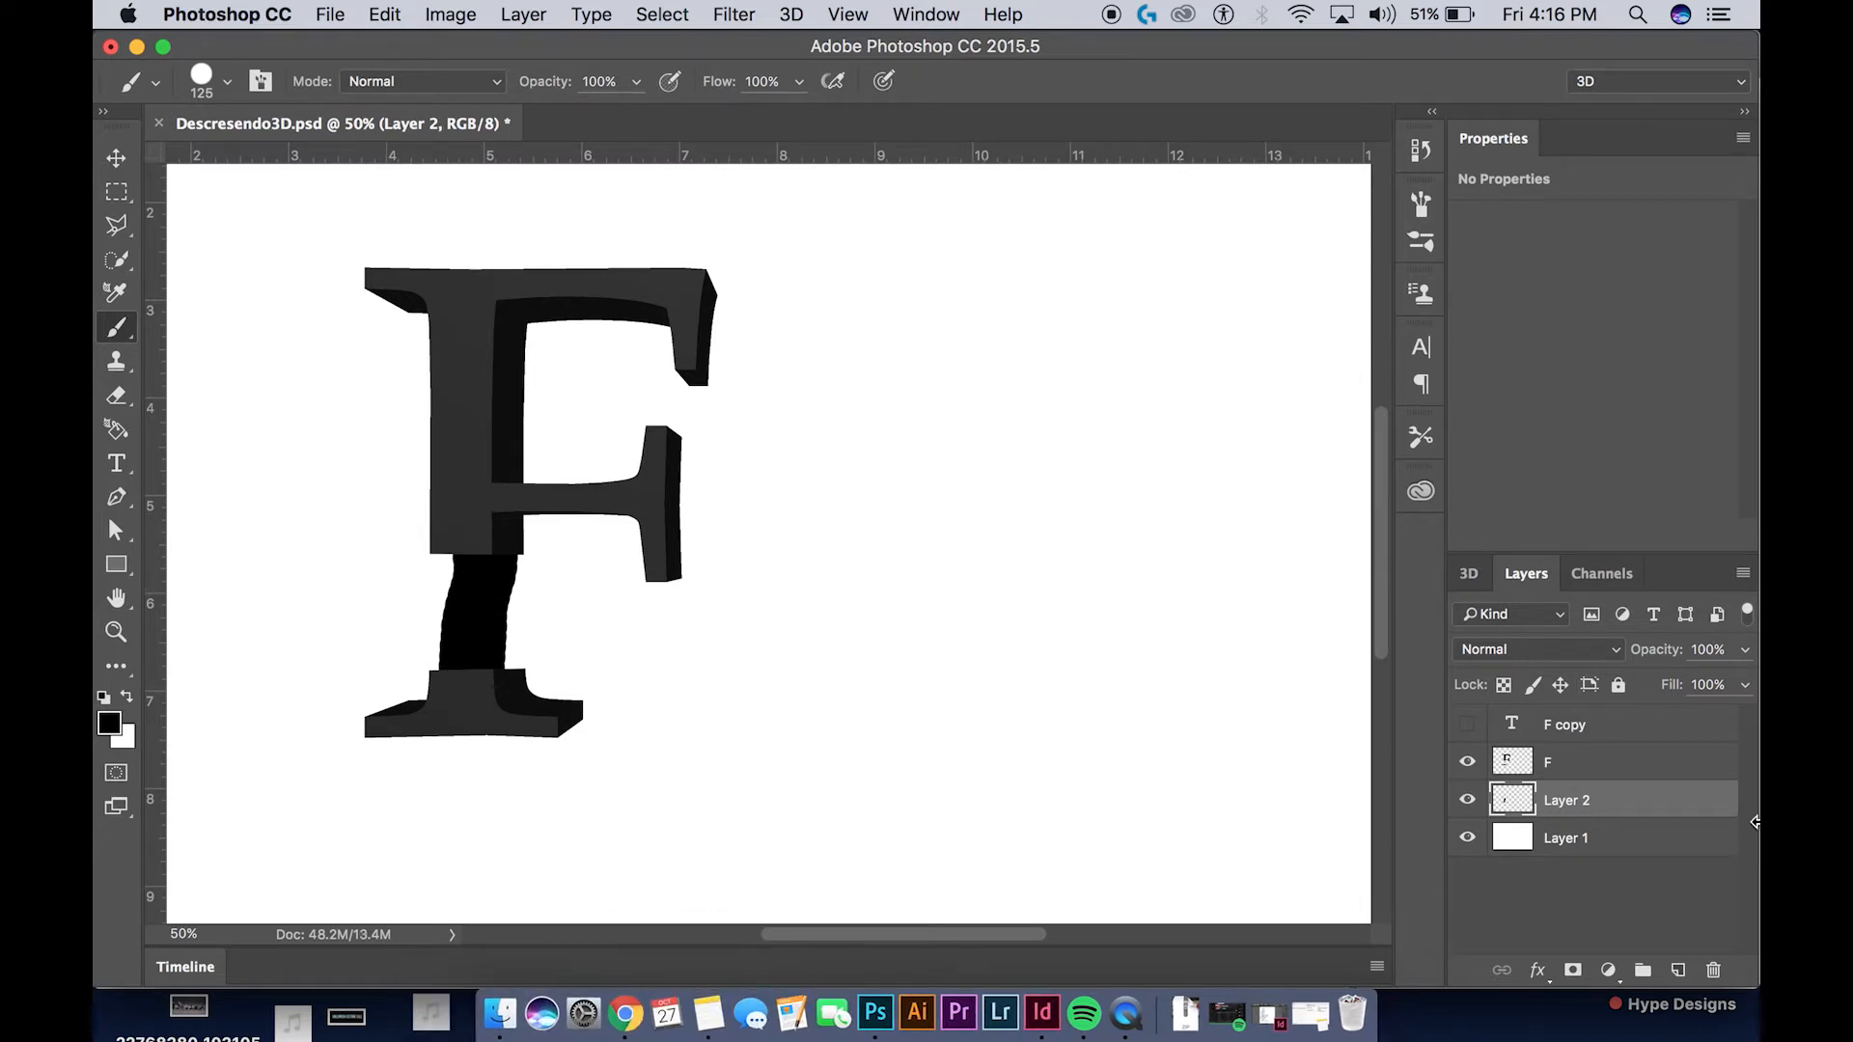
click(1713, 973)
click(1106, 388)
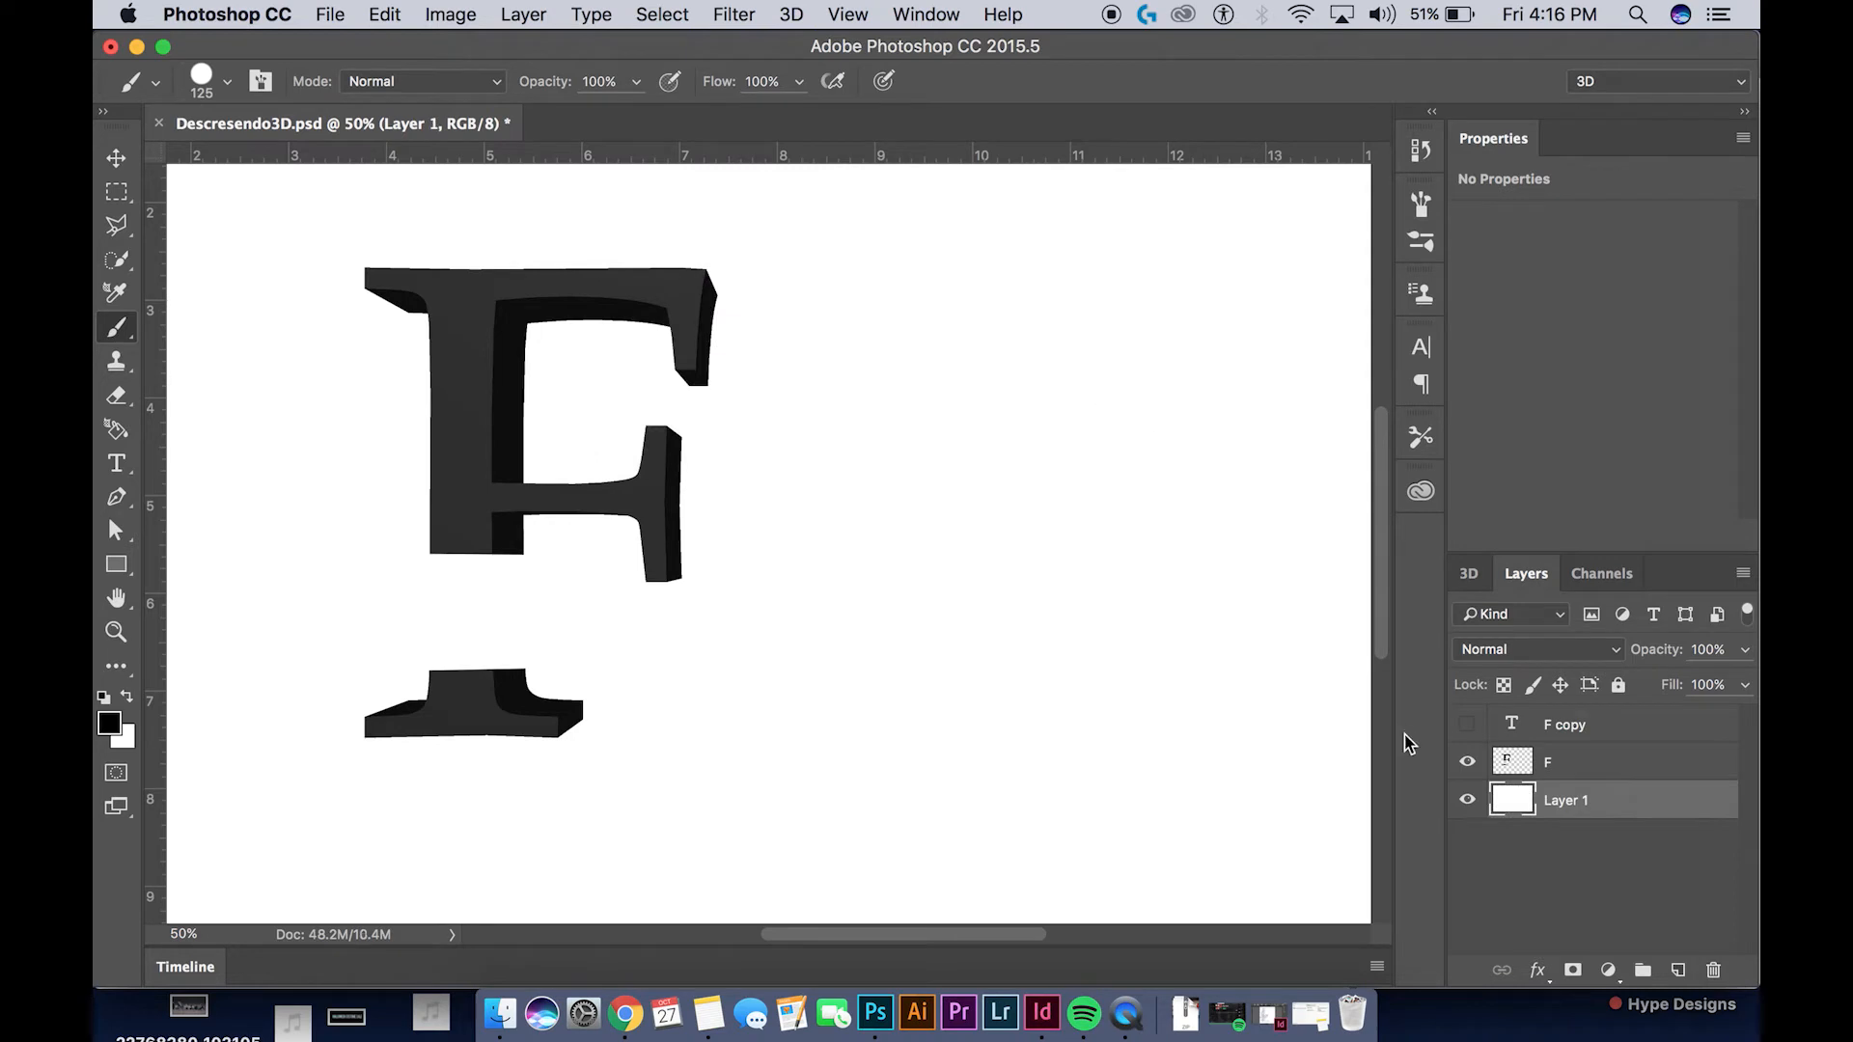
Hide the cut F layer, show the F copy layer, and rasterize the copy's type
click(1466, 764)
click(1466, 723)
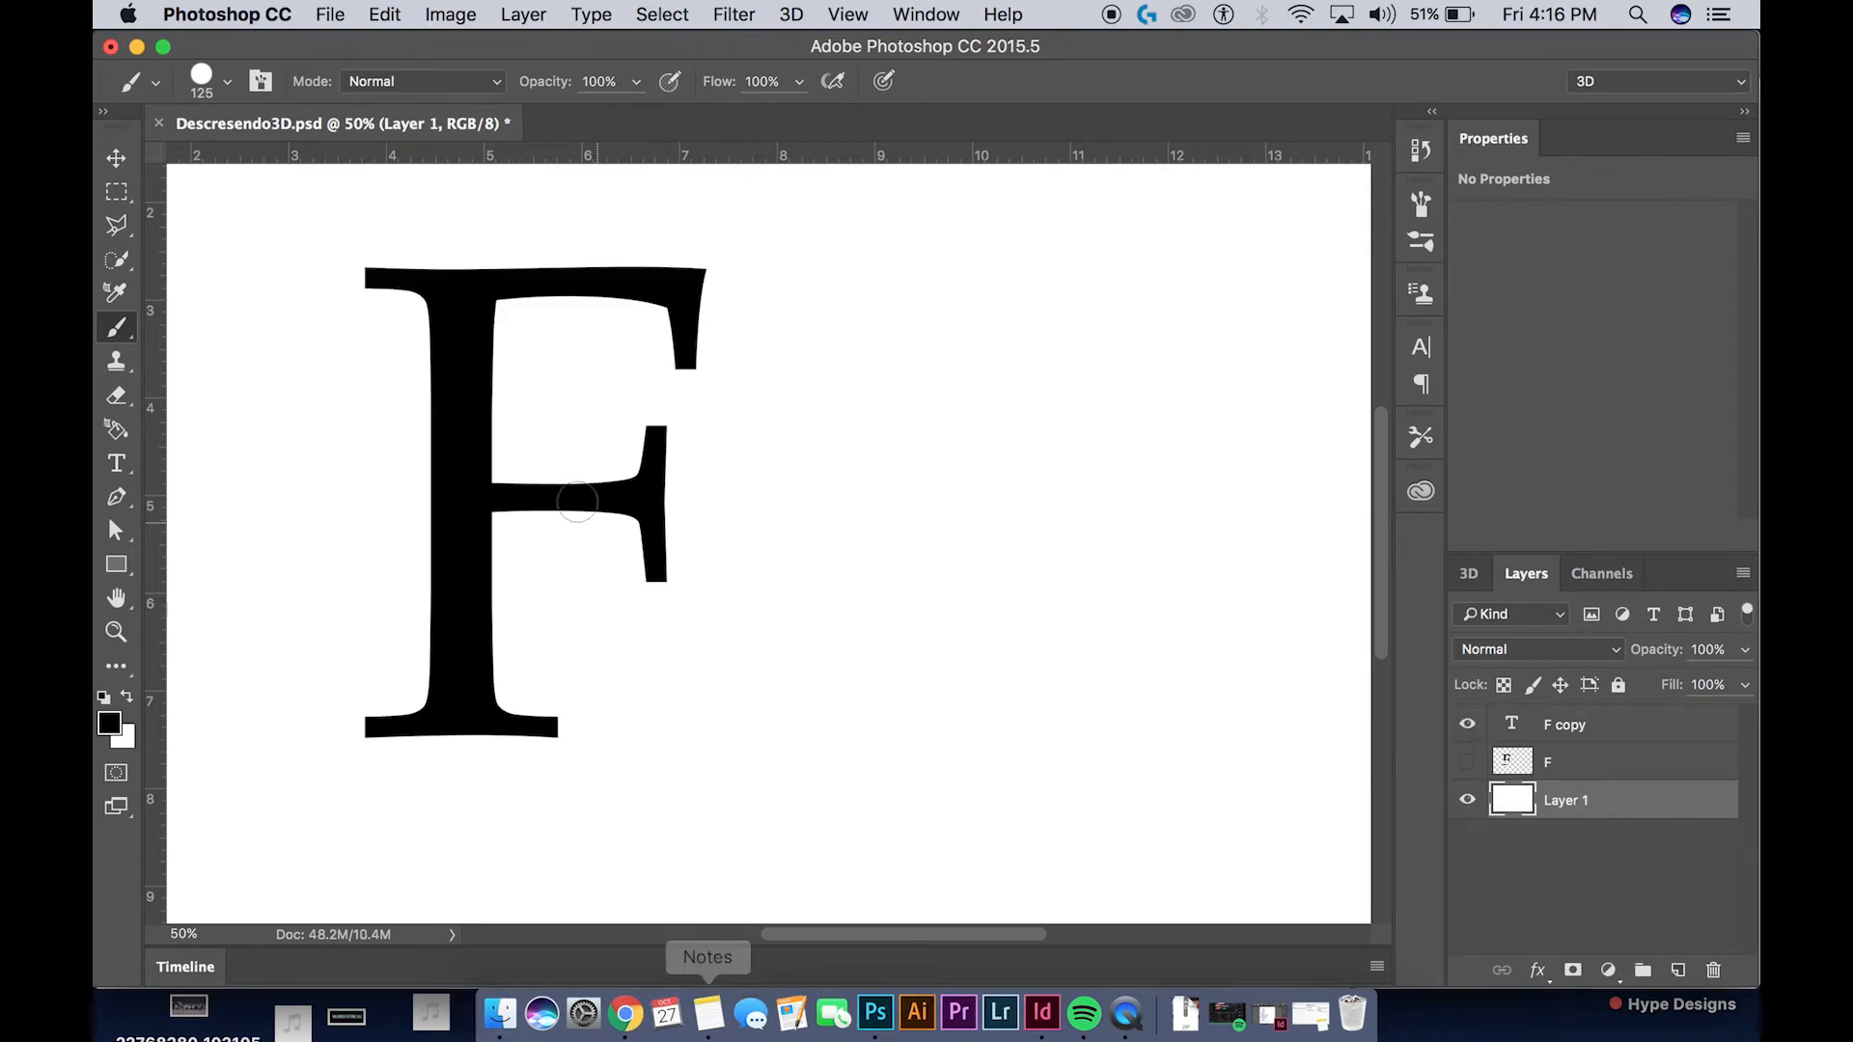
click(117, 159)
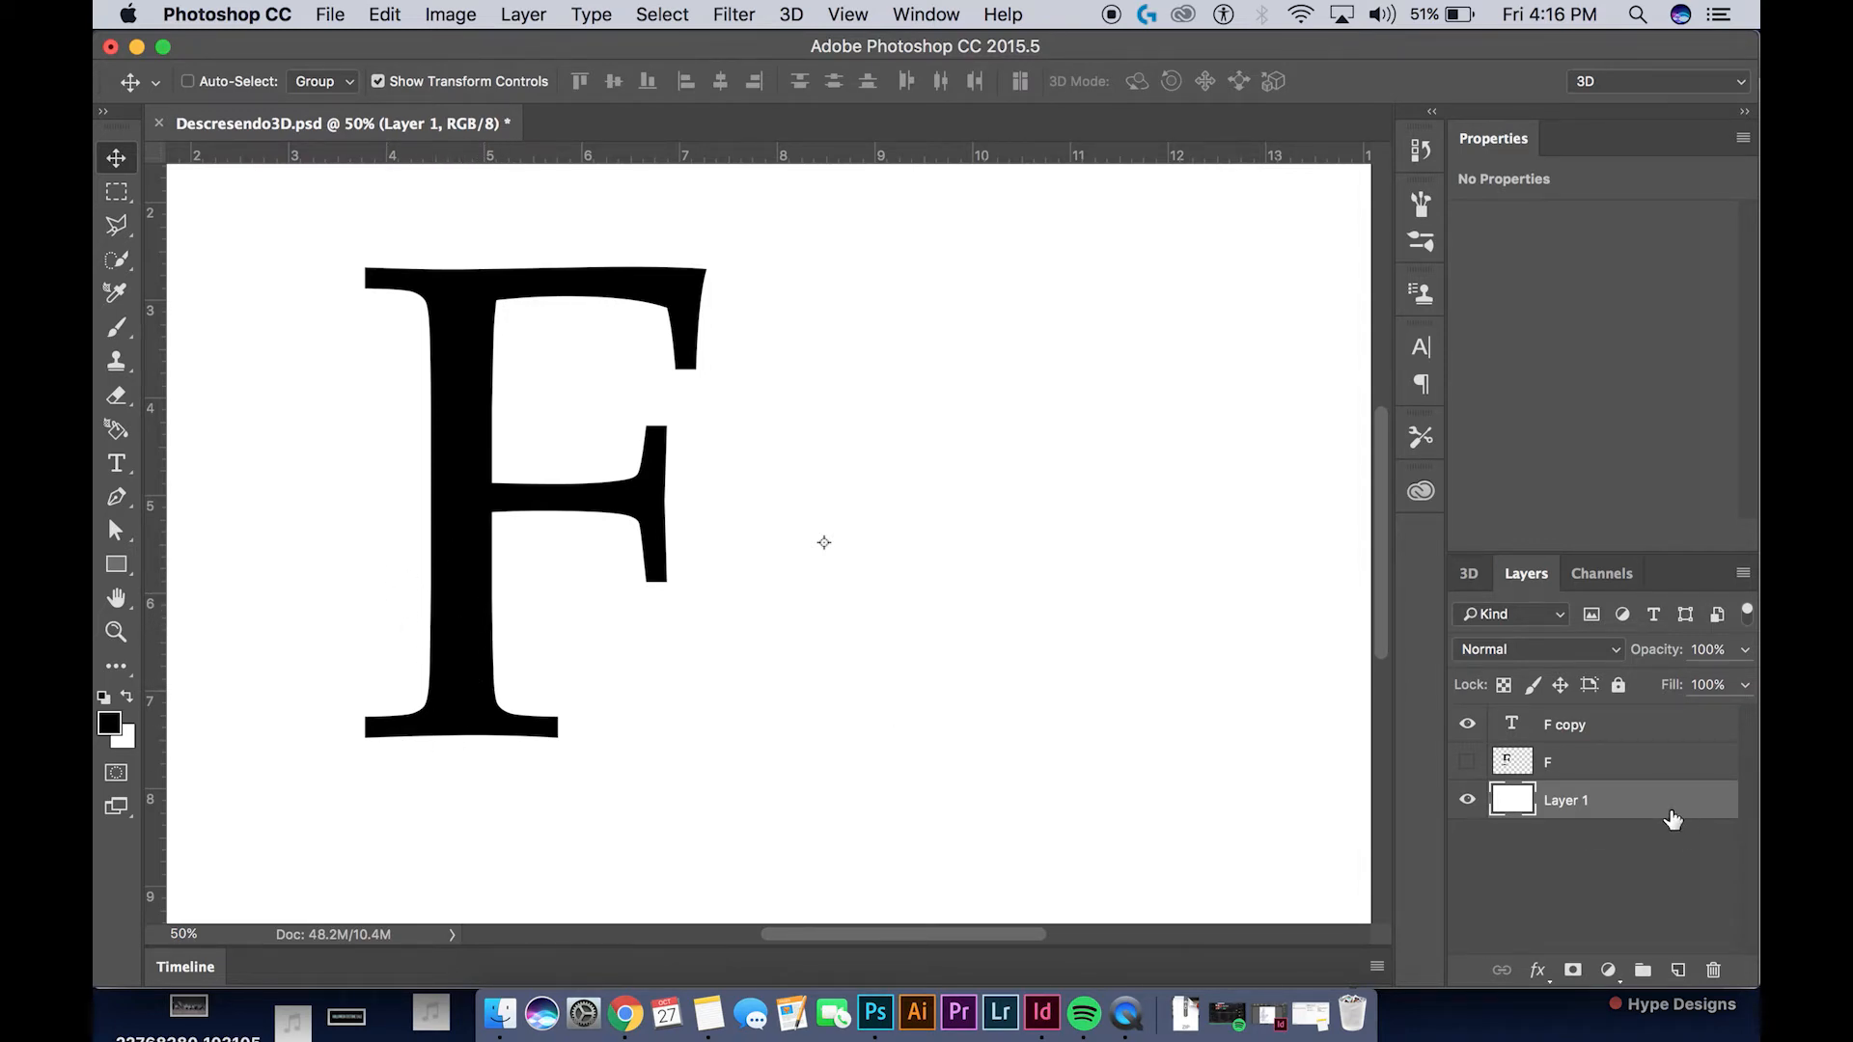
click(1648, 734)
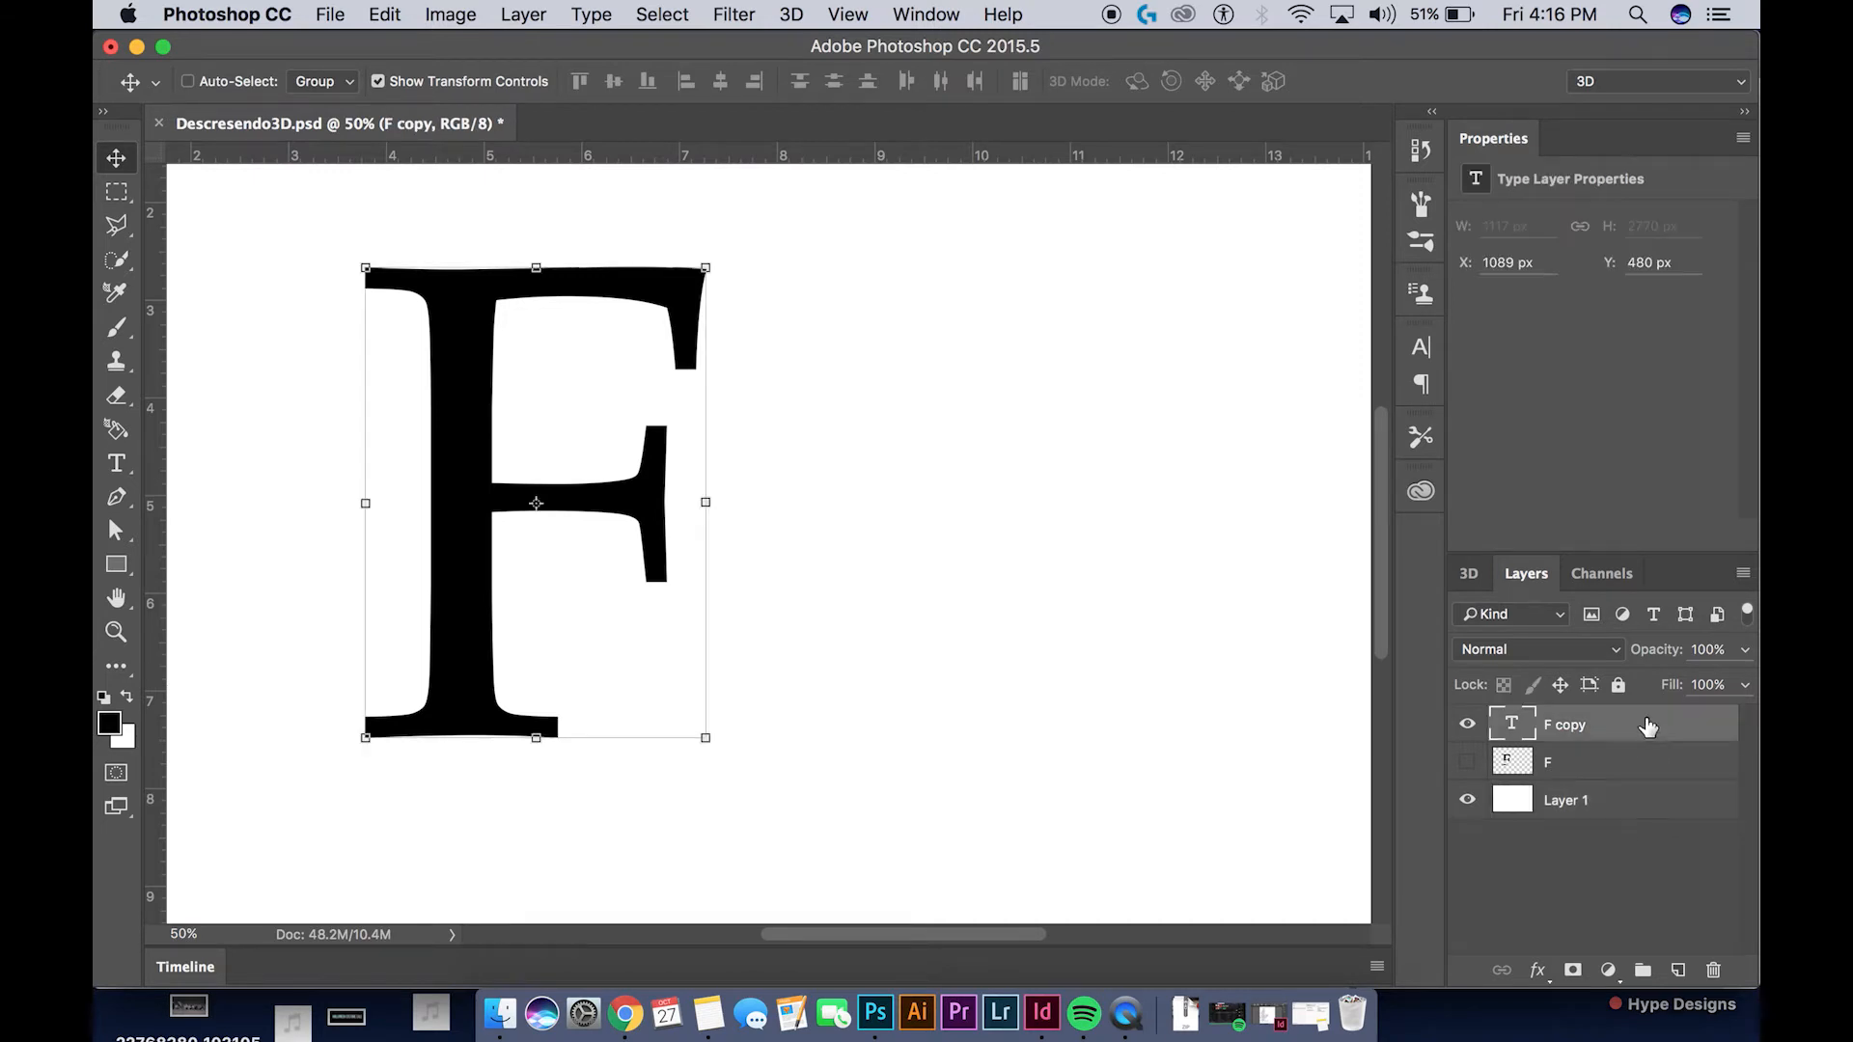
right_click(1648, 731)
mouse_move(1403, 985)
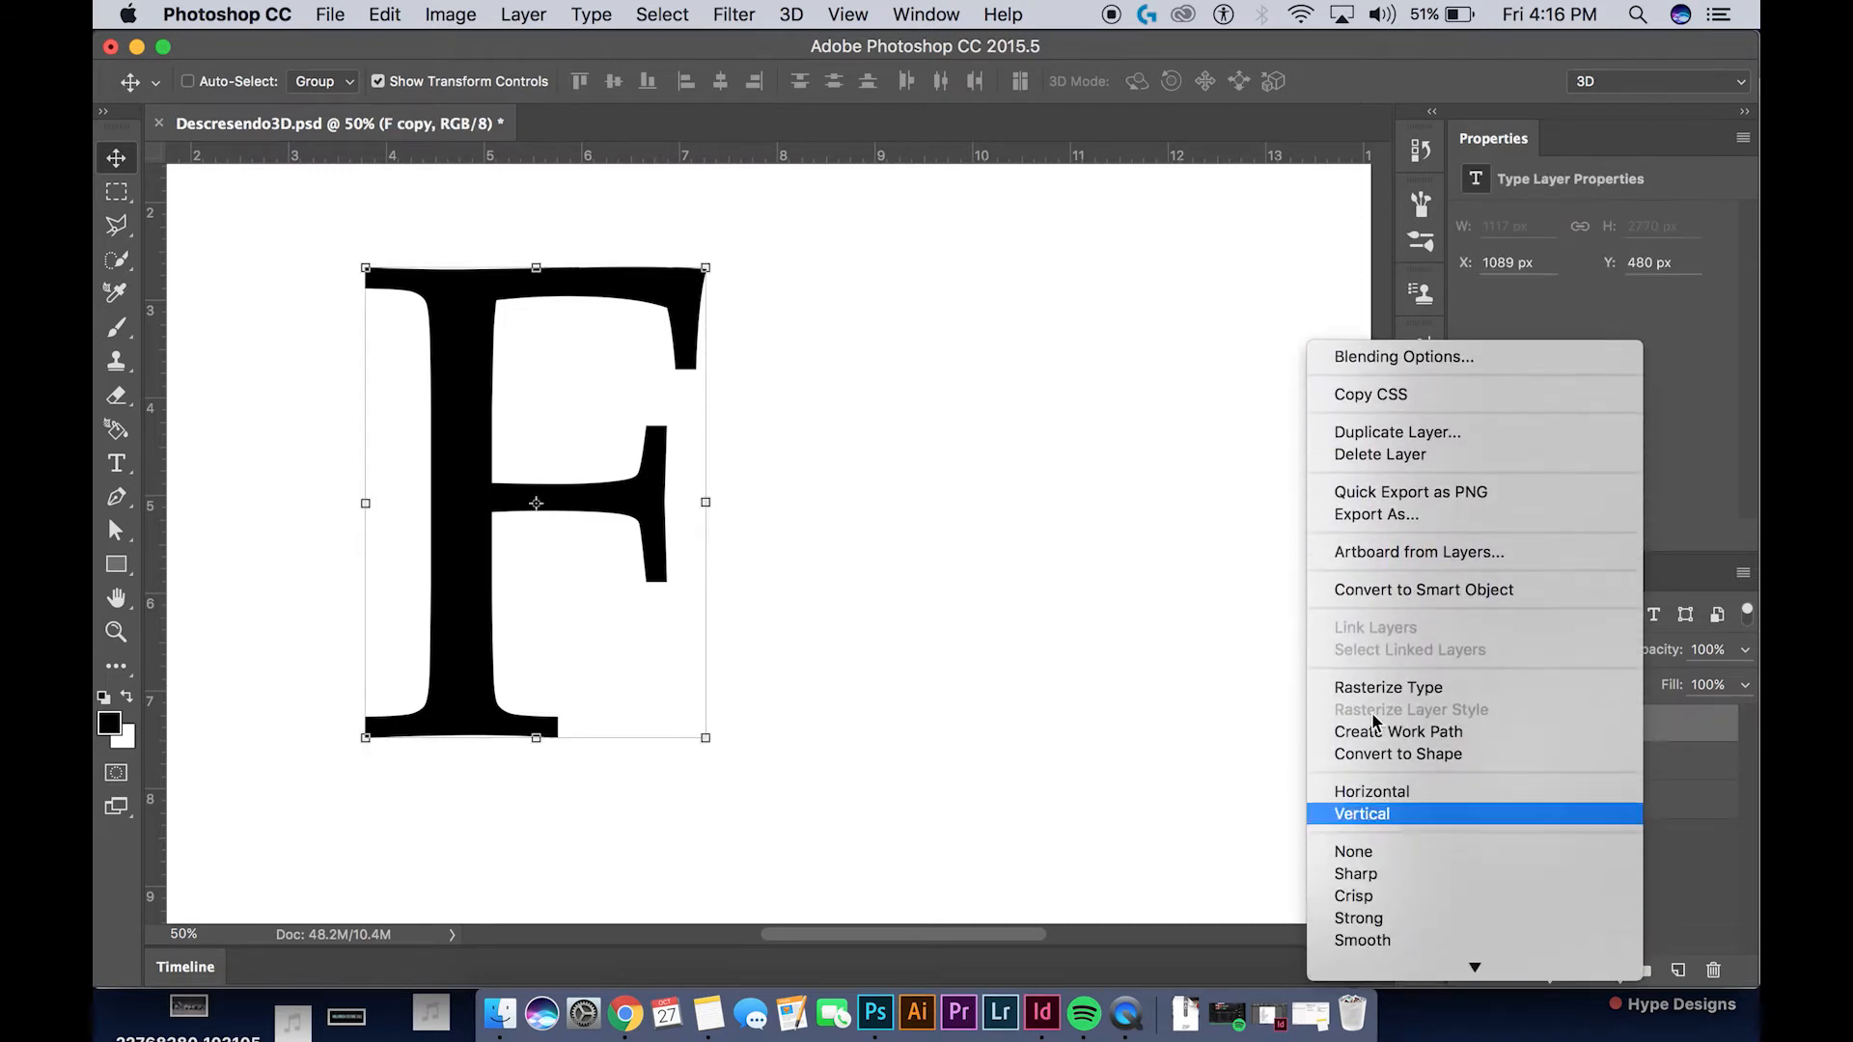
click(1393, 702)
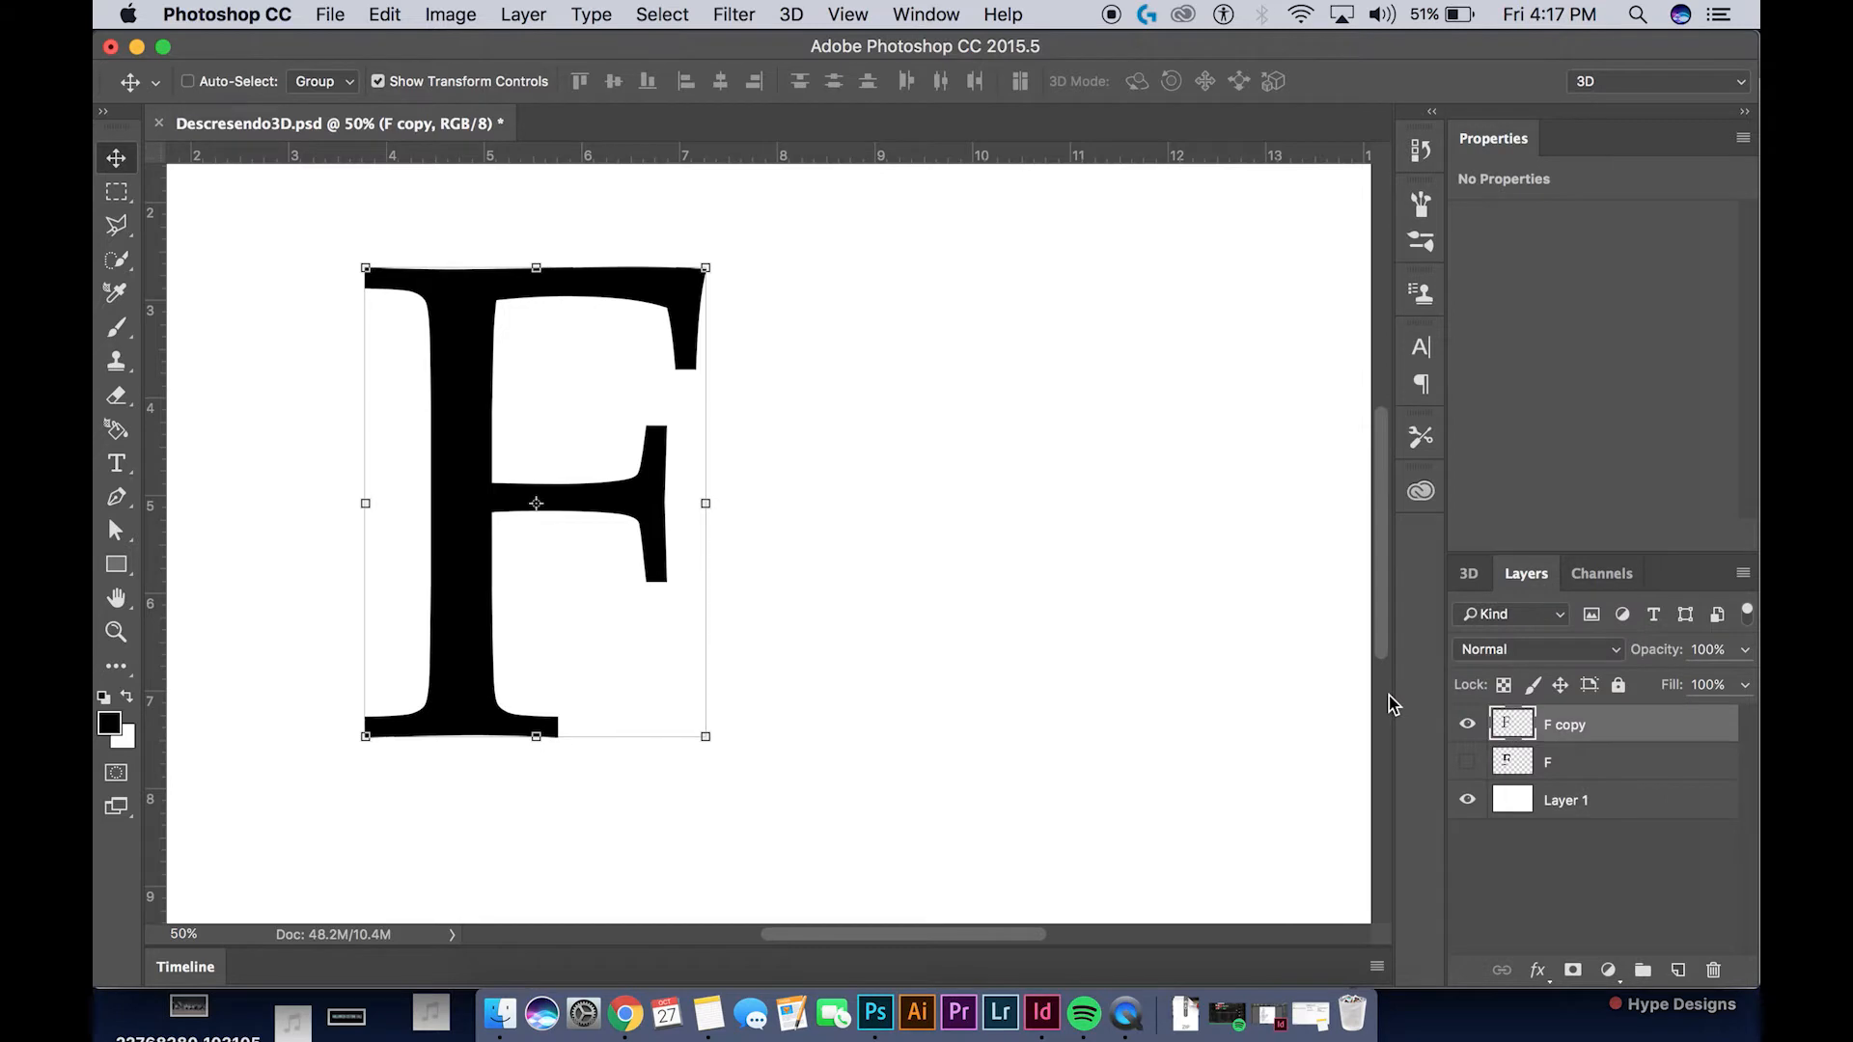
Remove a section of the flat F copy's lower stem with a four-sided Polygonal Lasso selection, and deselect
click(116, 225)
mouse_move(393, 543)
mouse_down()
mouse_move(553, 563)
mouse_move(540, 540)
mouse_move(530, 676)
mouse_move(469, 693)
mouse_move(389, 679)
mouse_move(396, 547)
mouse_up()
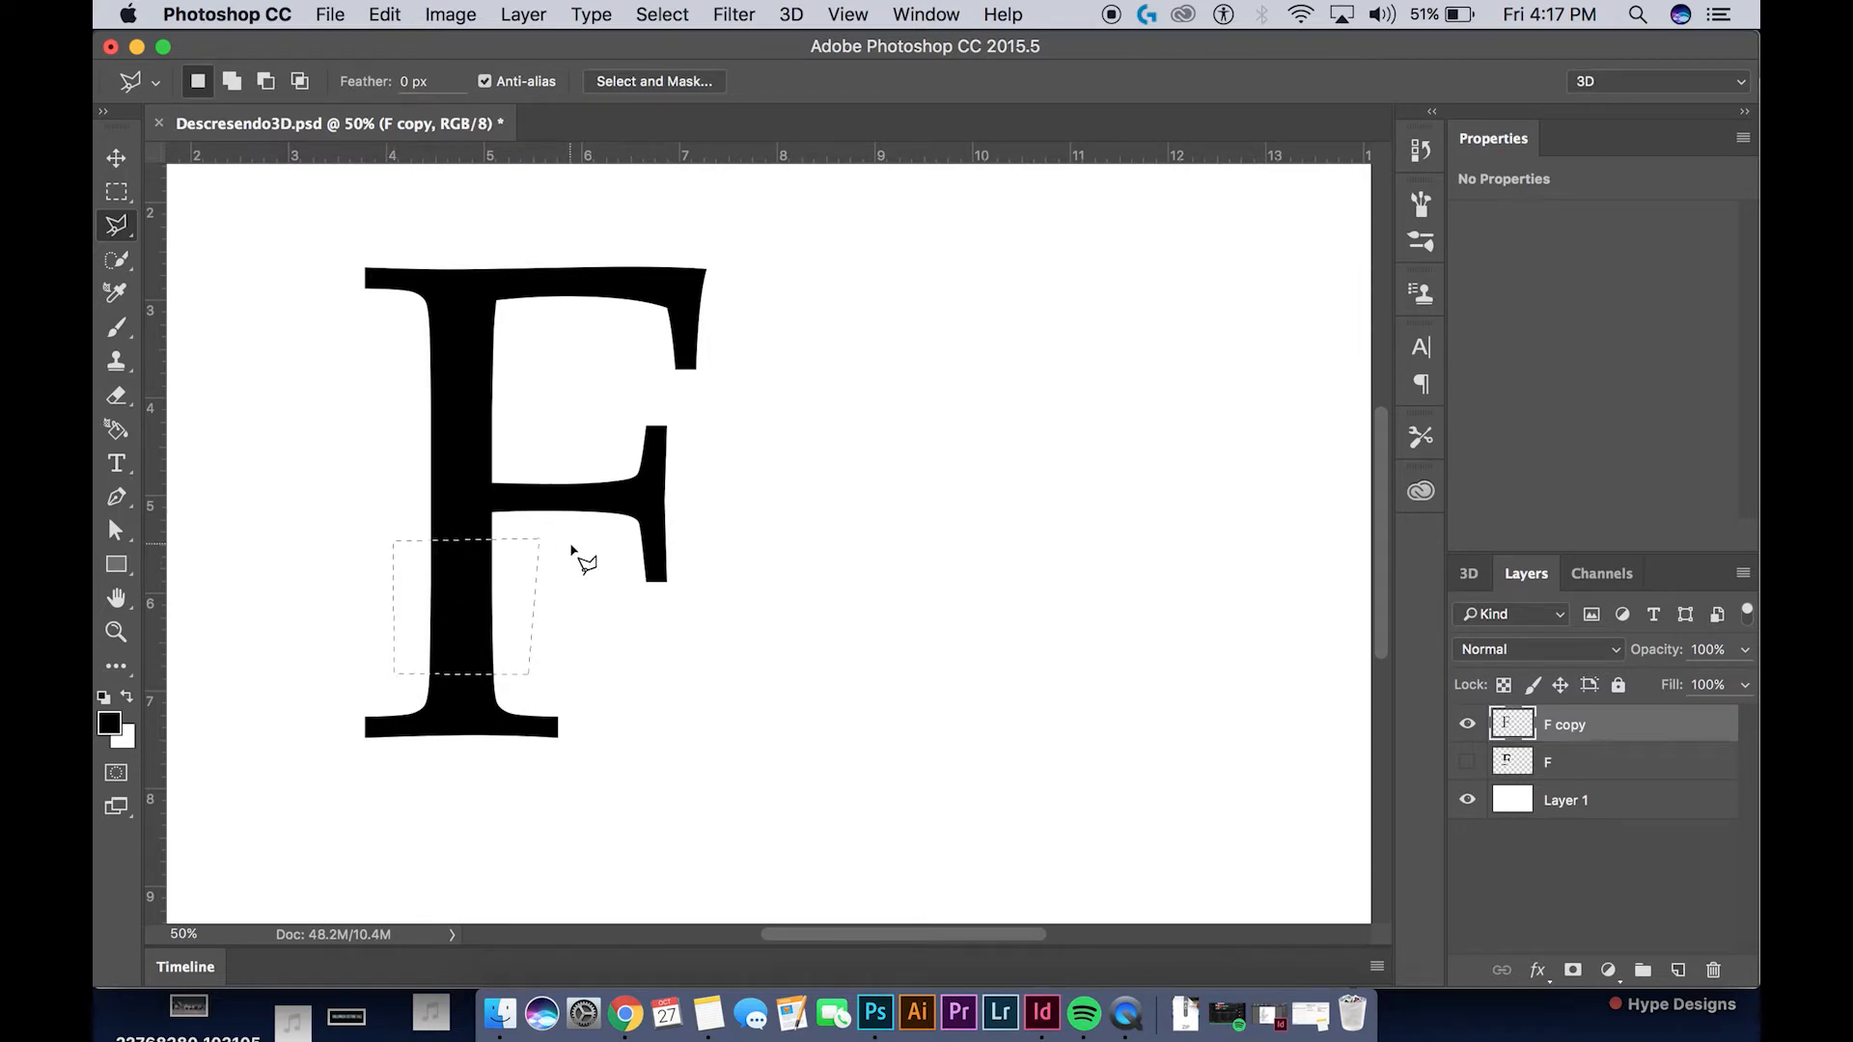
key(Delete)
key(ctrl+d)
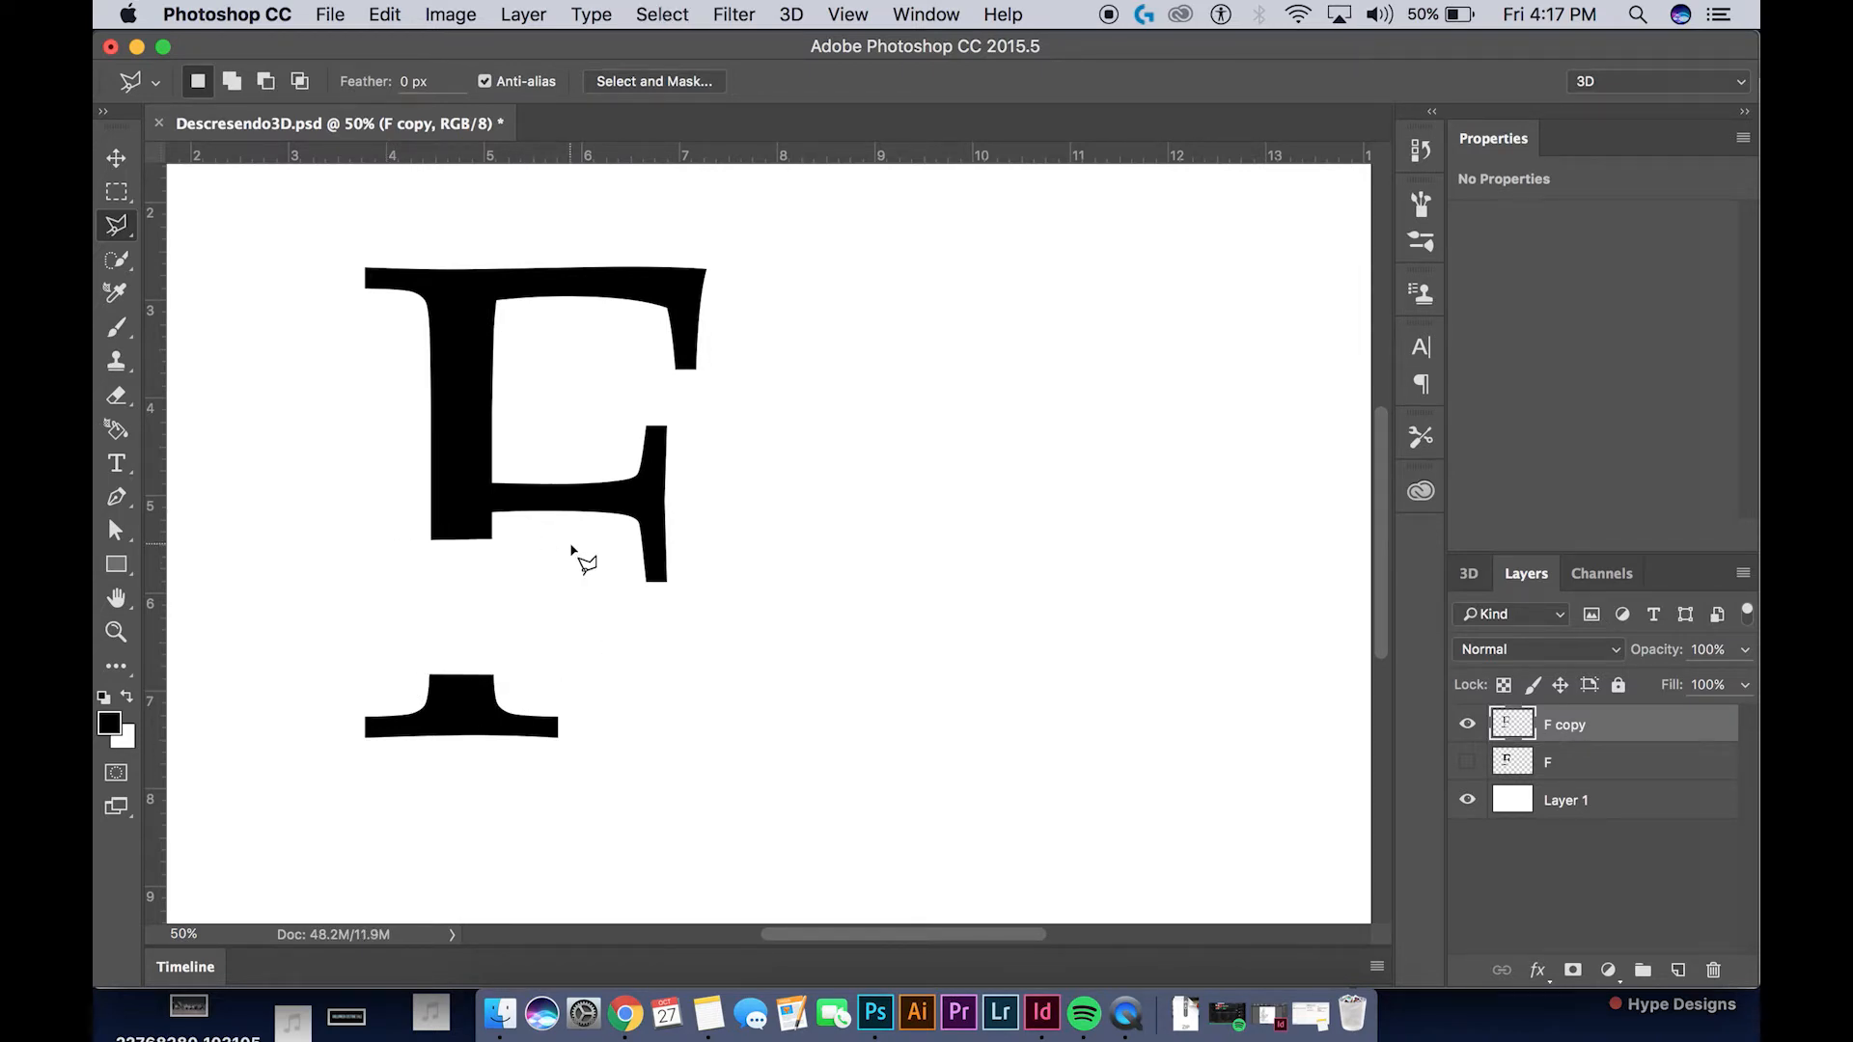
Create a new 3D extrusion from the cut F copy layer and disable Catch Shadows and Cast Shadows
right_click(1628, 736)
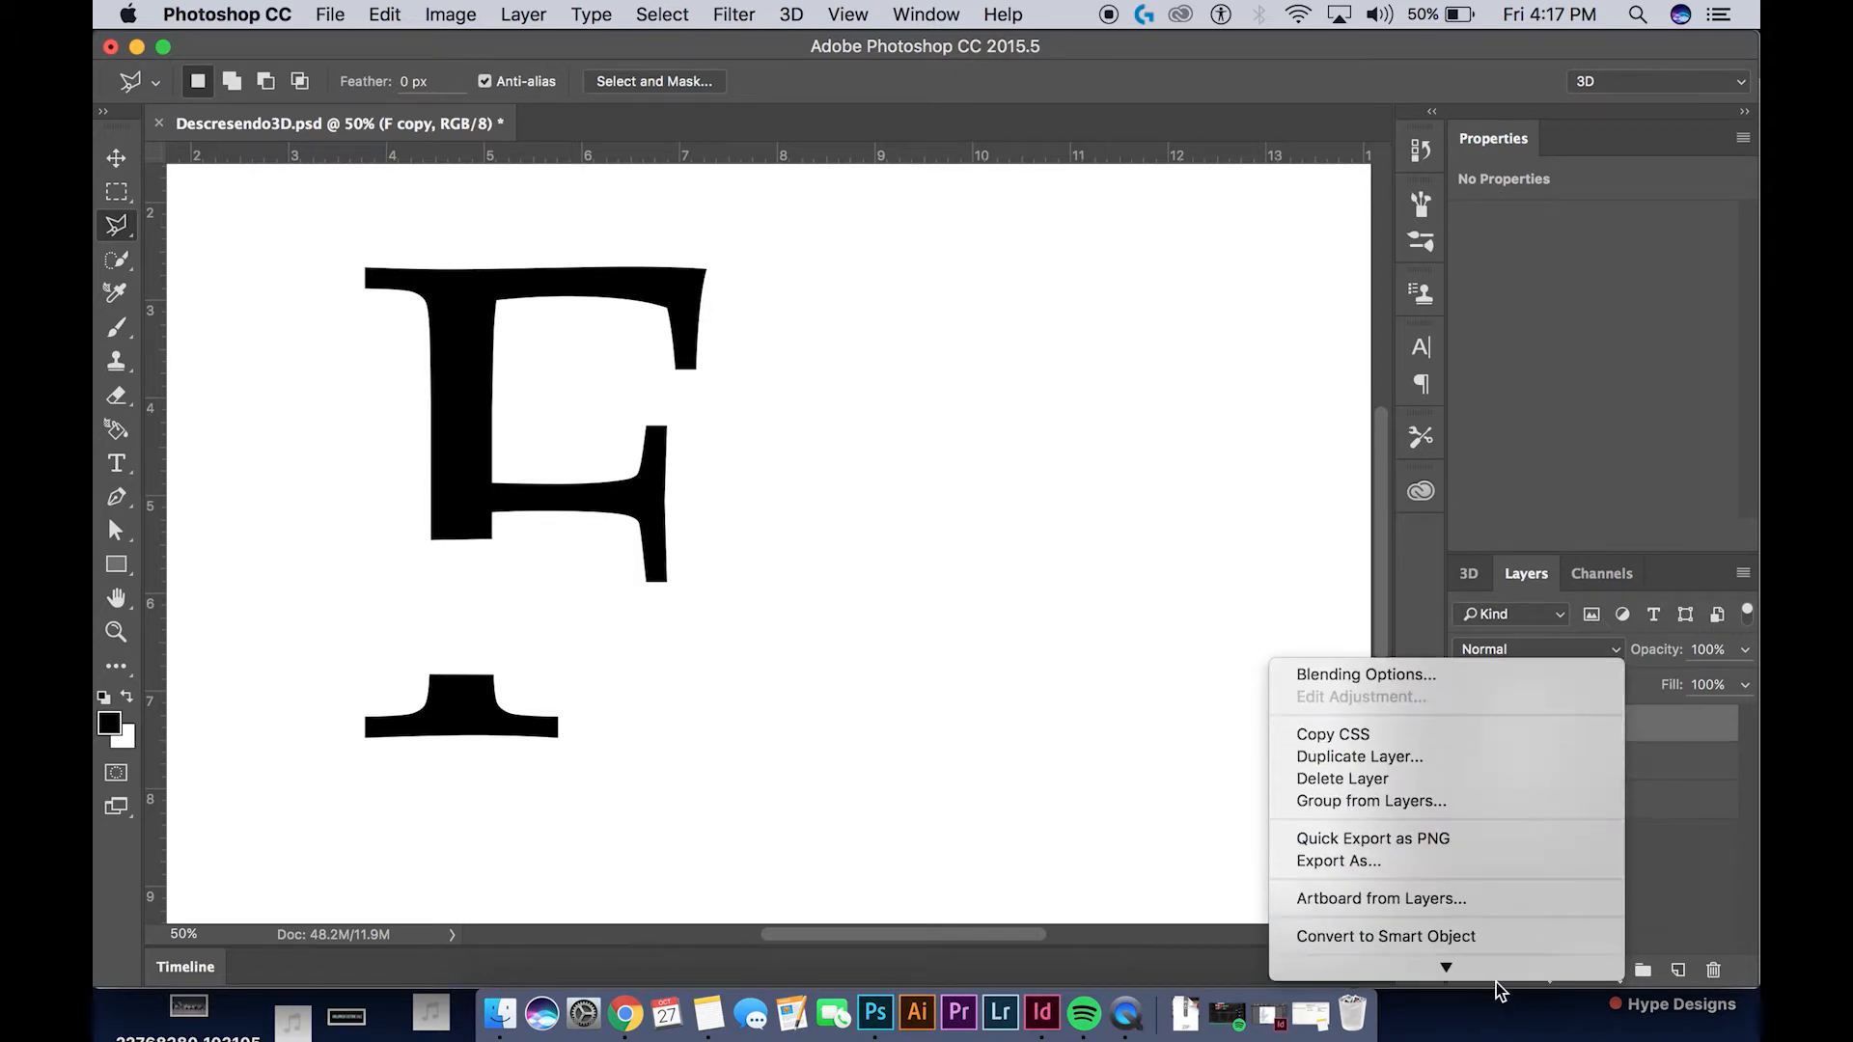
click(1475, 950)
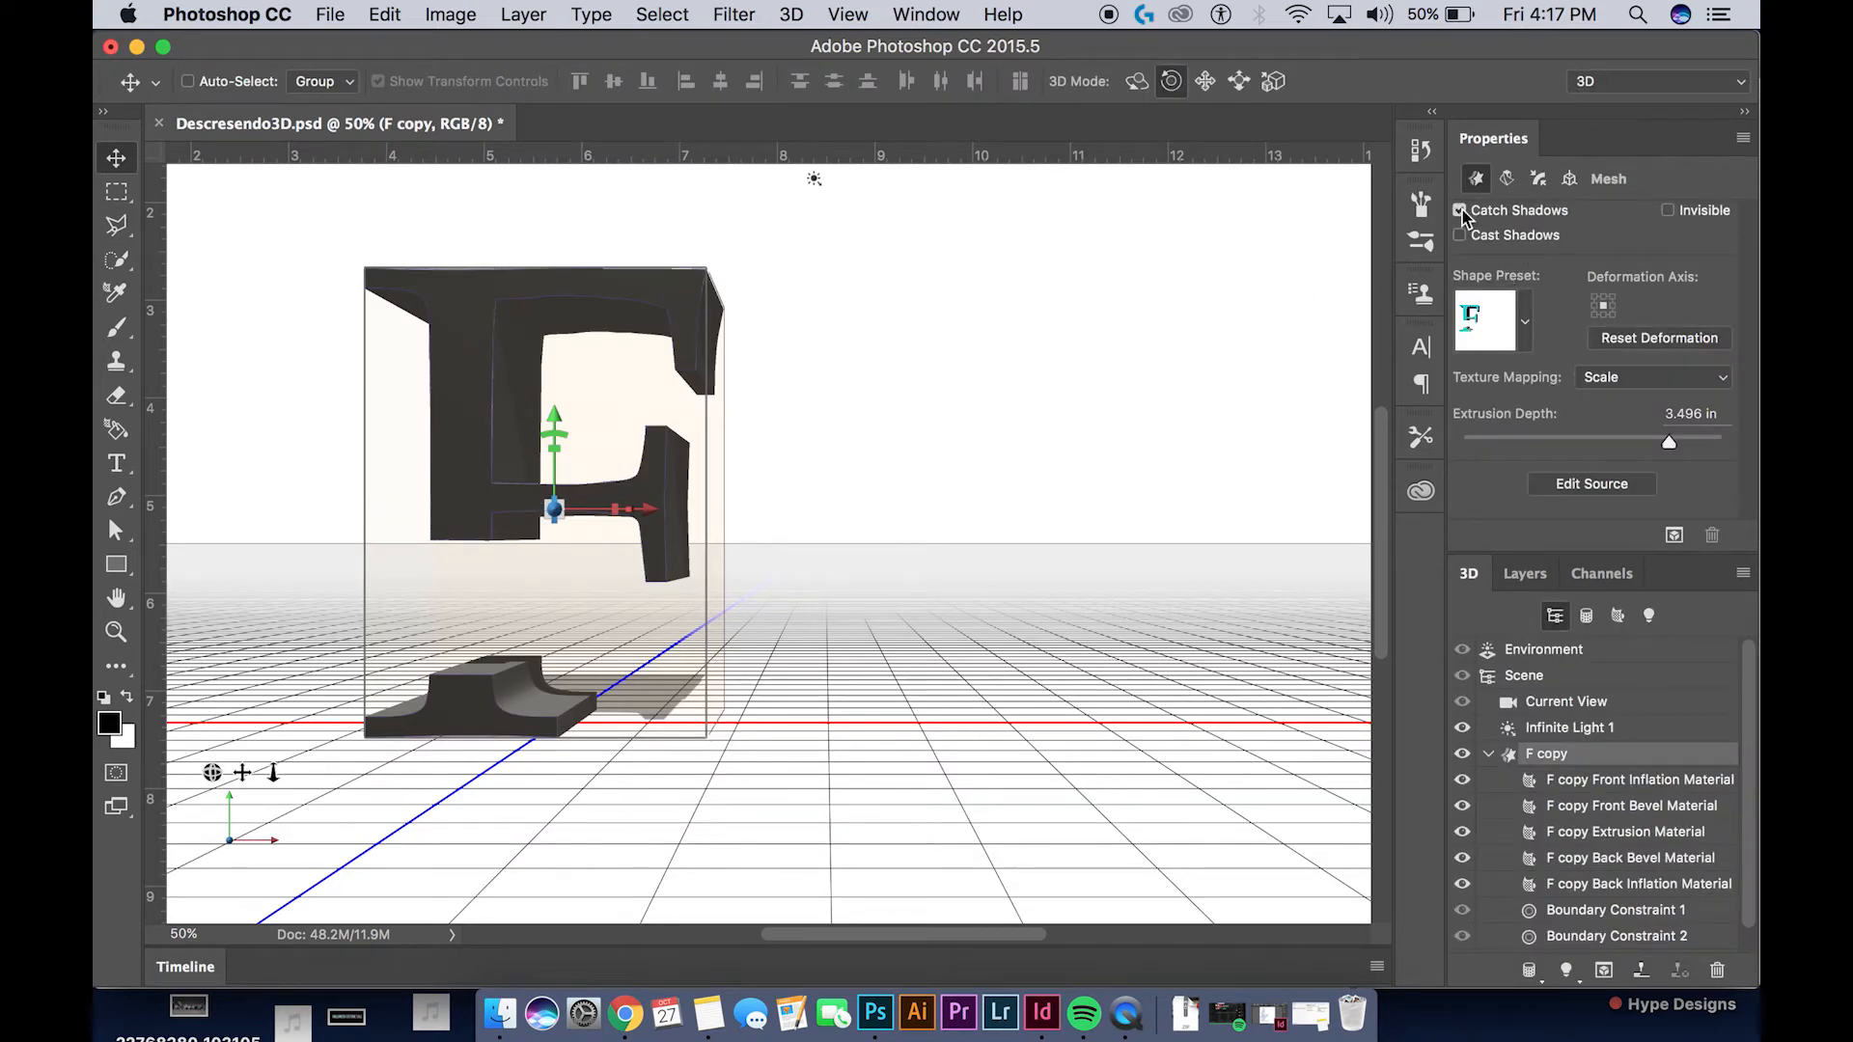
click(1460, 210)
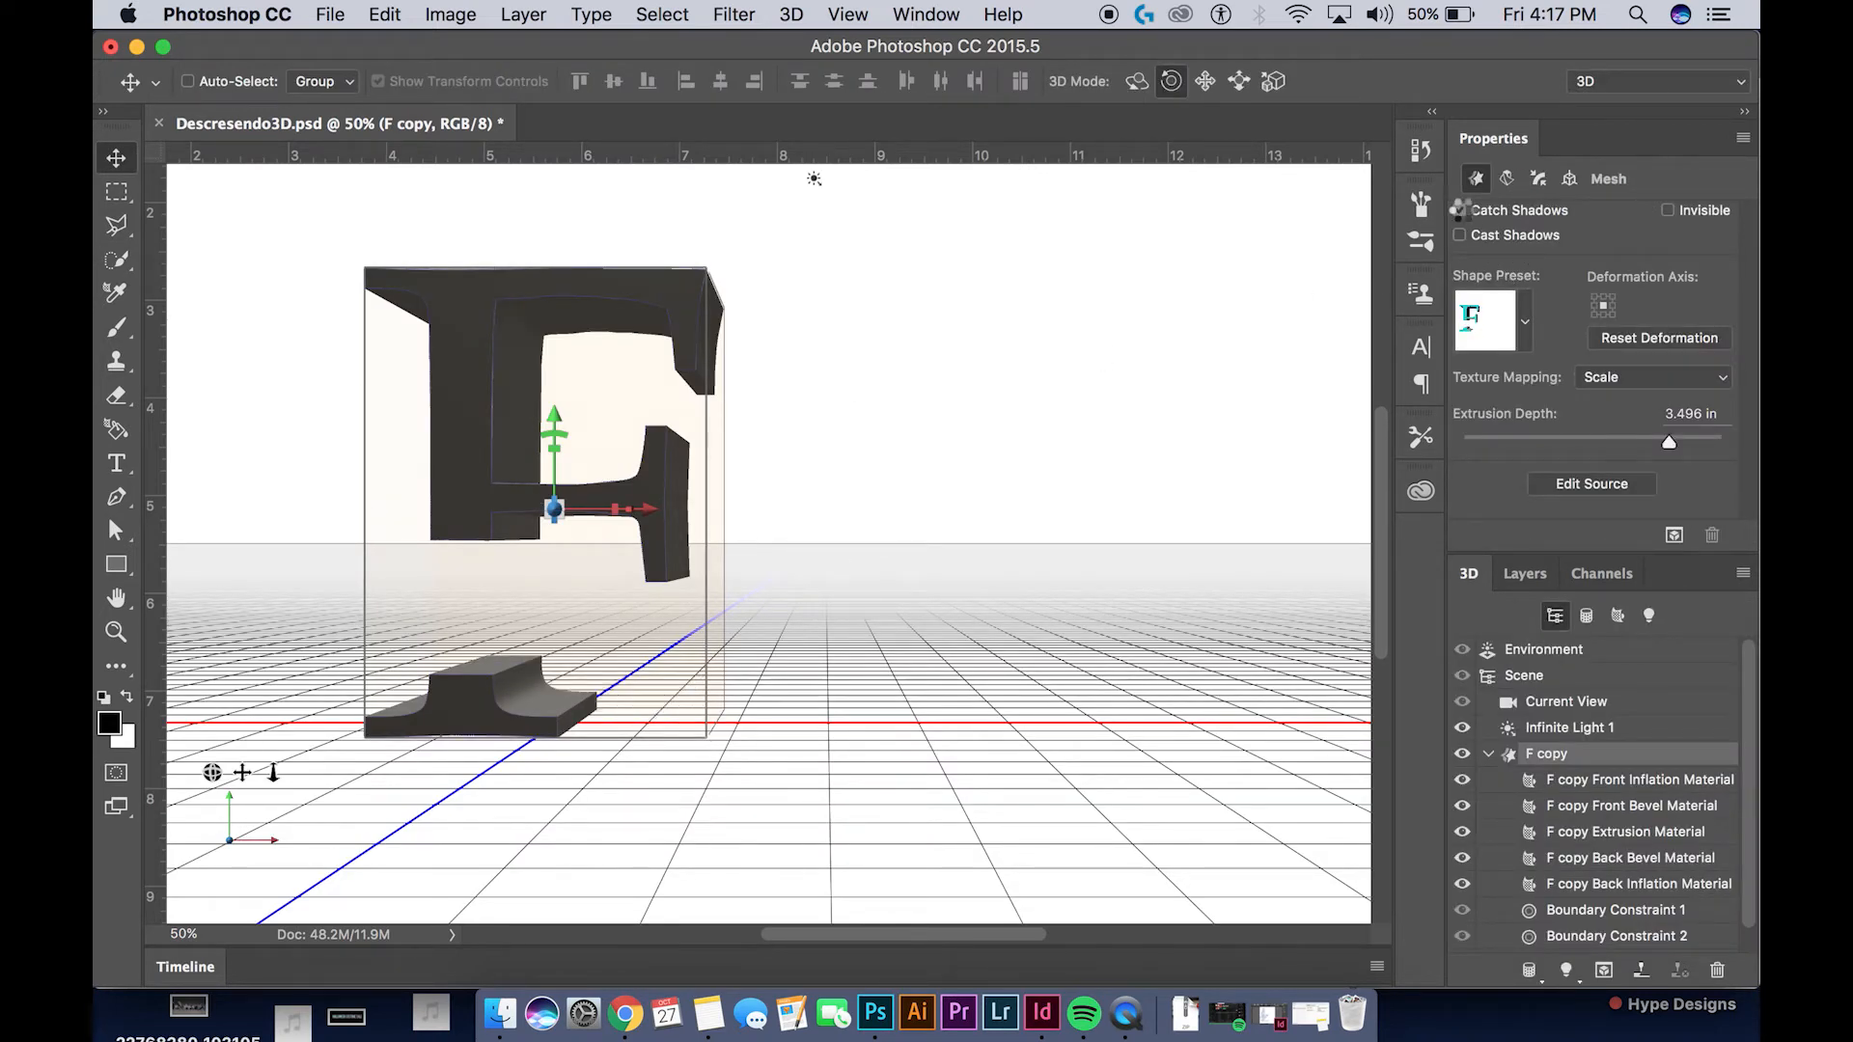
Rasterize the extruded F copy 3D layer
click(1526, 579)
right_click(1641, 726)
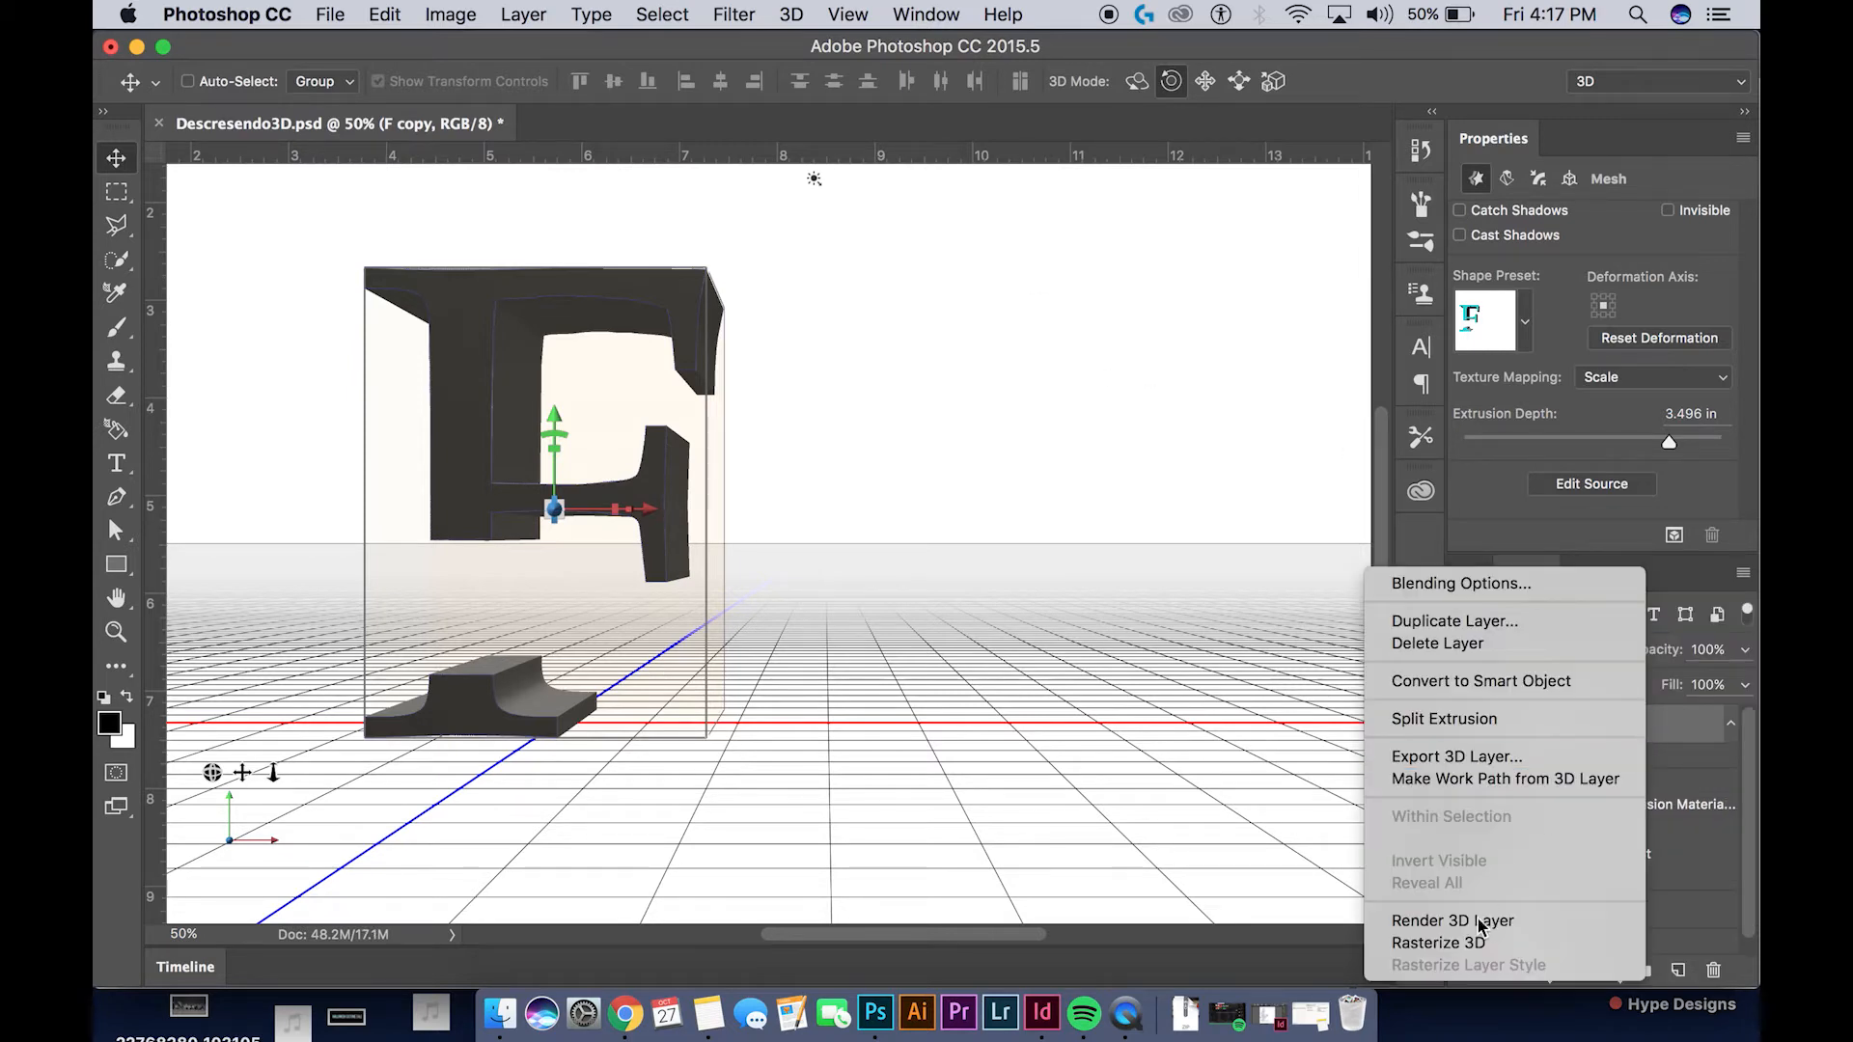
click(1477, 951)
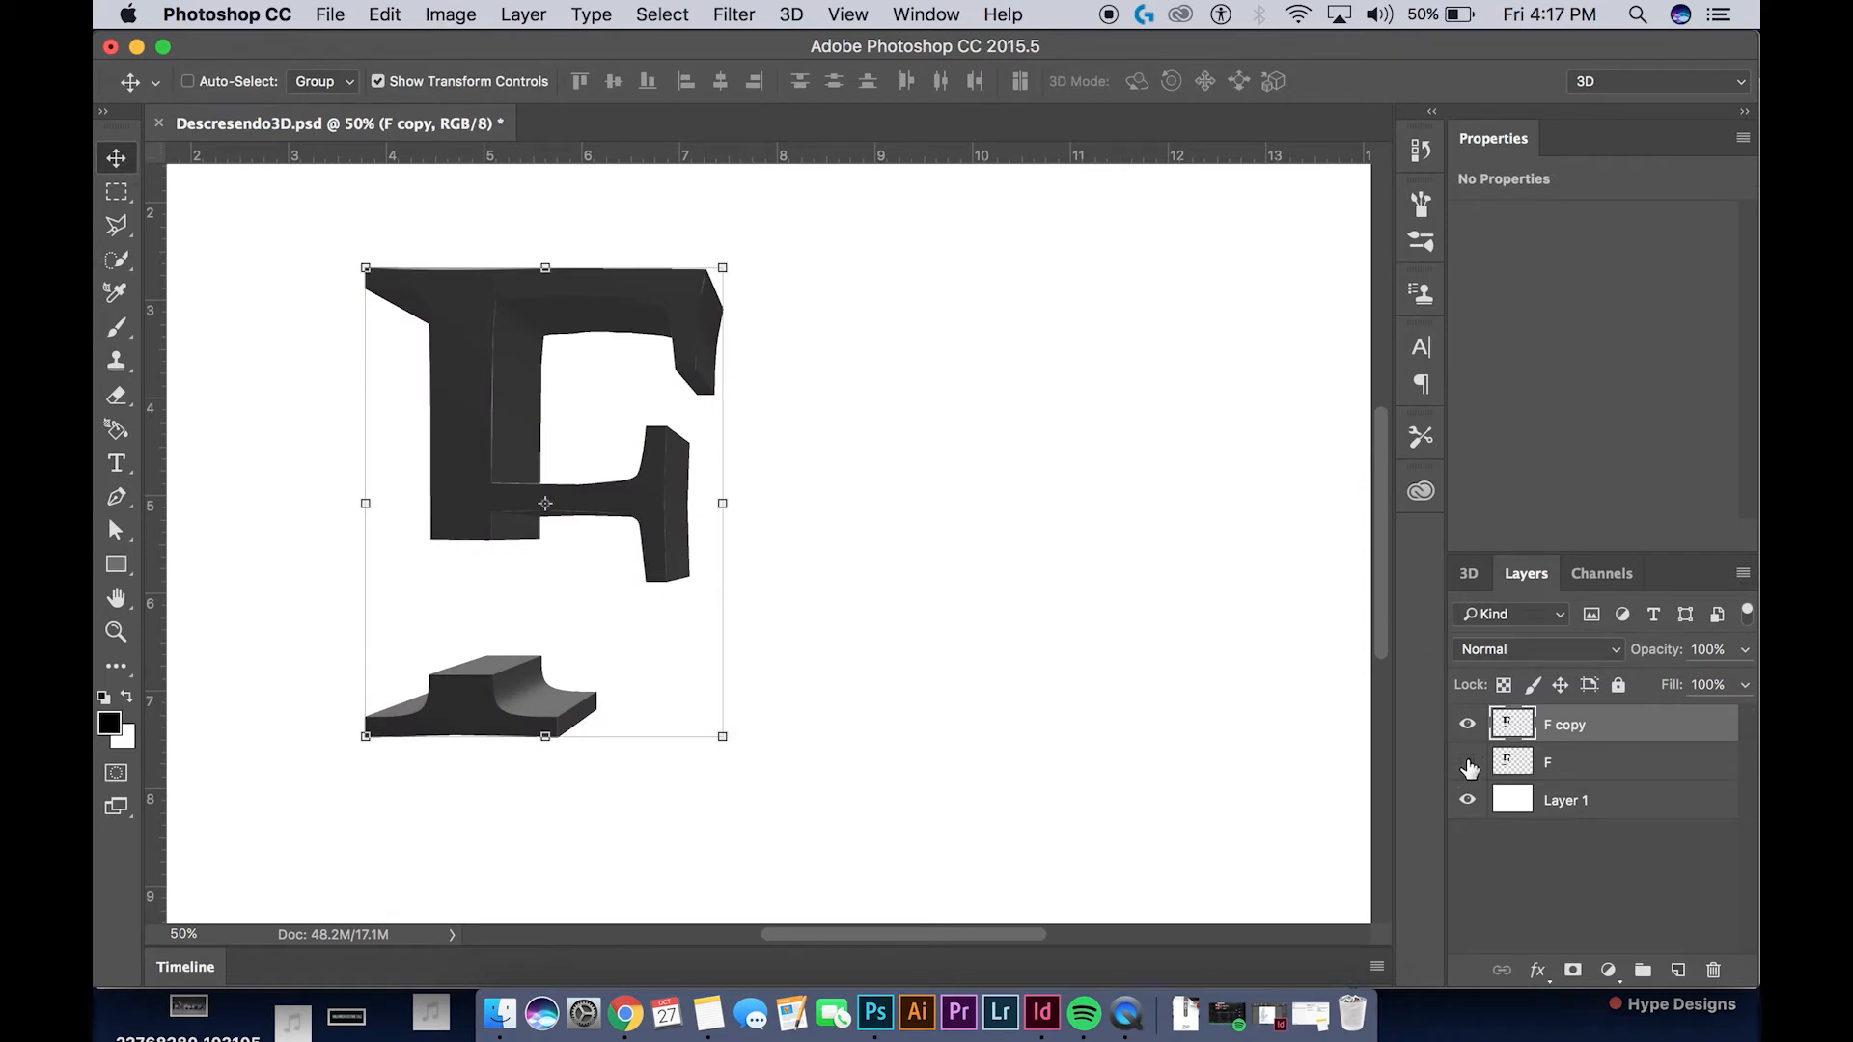
Show the F layer and move the F copy beside it to compare the two cut extrusions
click(1468, 763)
drag(493, 424, 866, 436)
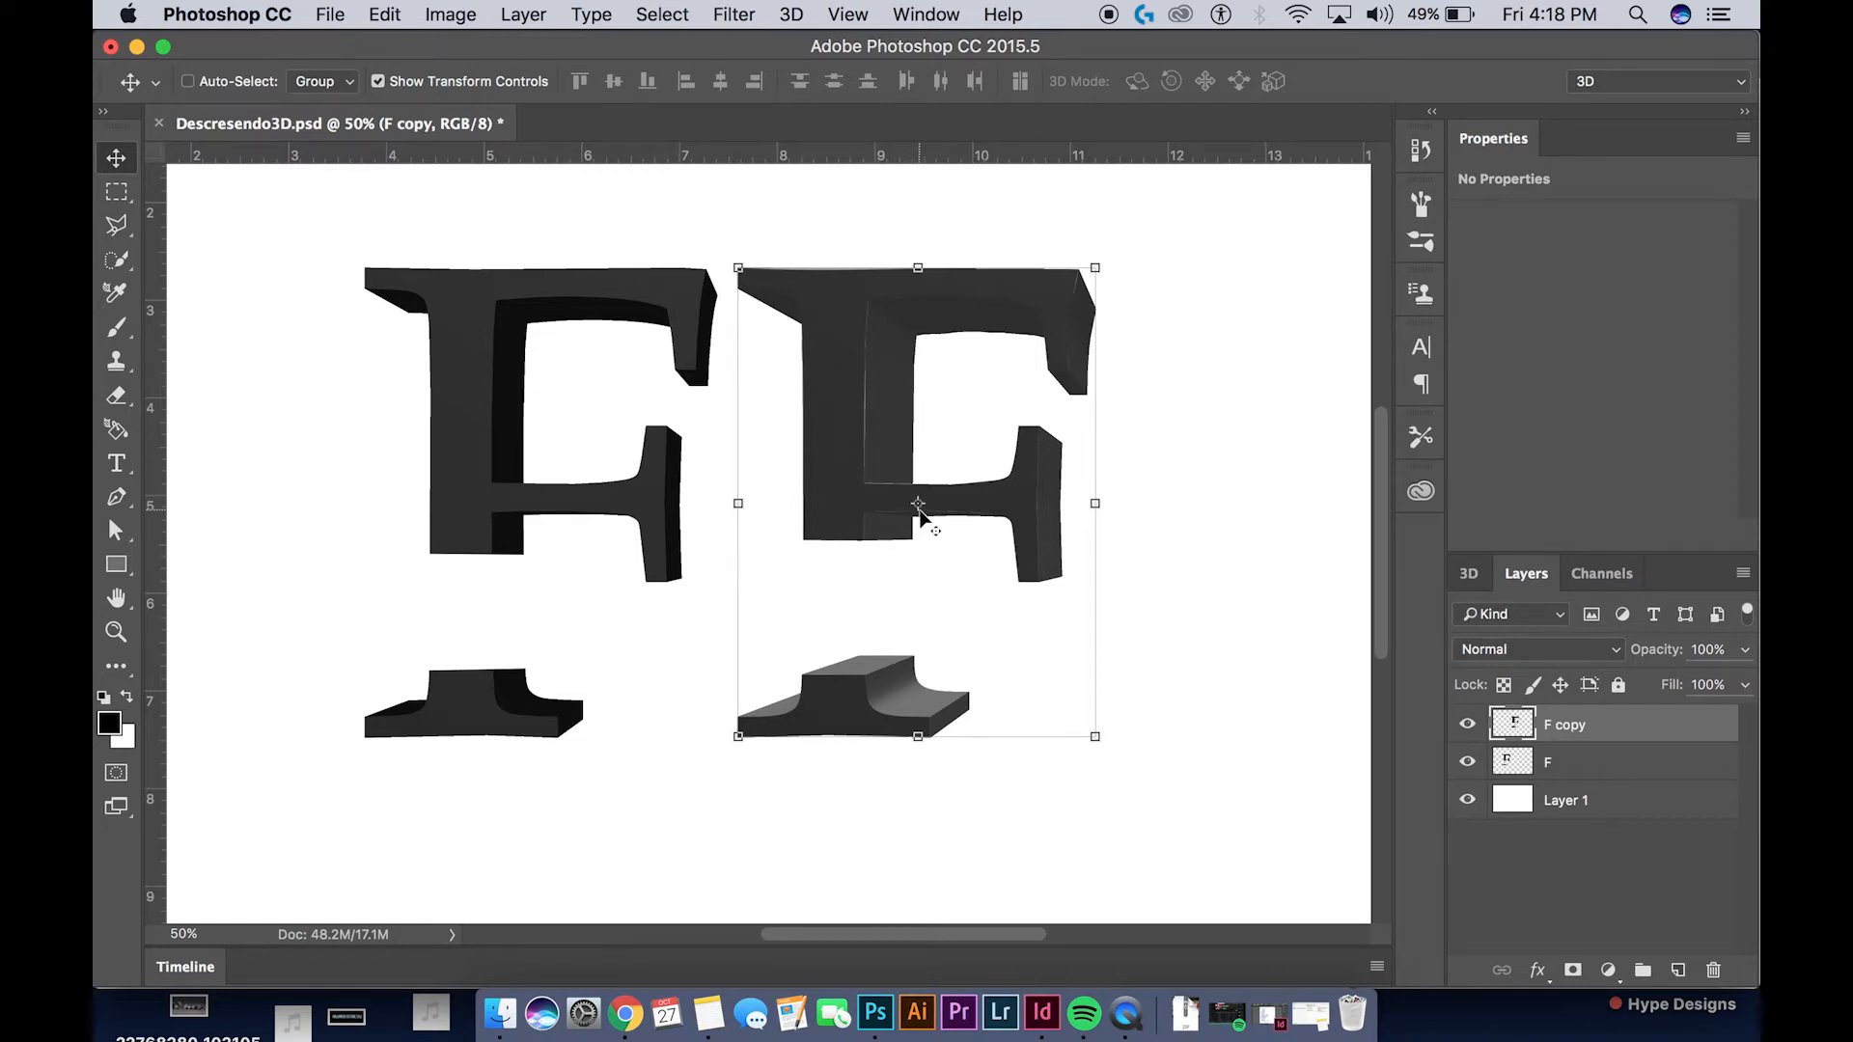
click(1475, 725)
click(1469, 751)
Group the F and F copy layers and hide the group
shift+click(1600, 764)
key(super+g)
click(1467, 720)
super+click(264, 290)
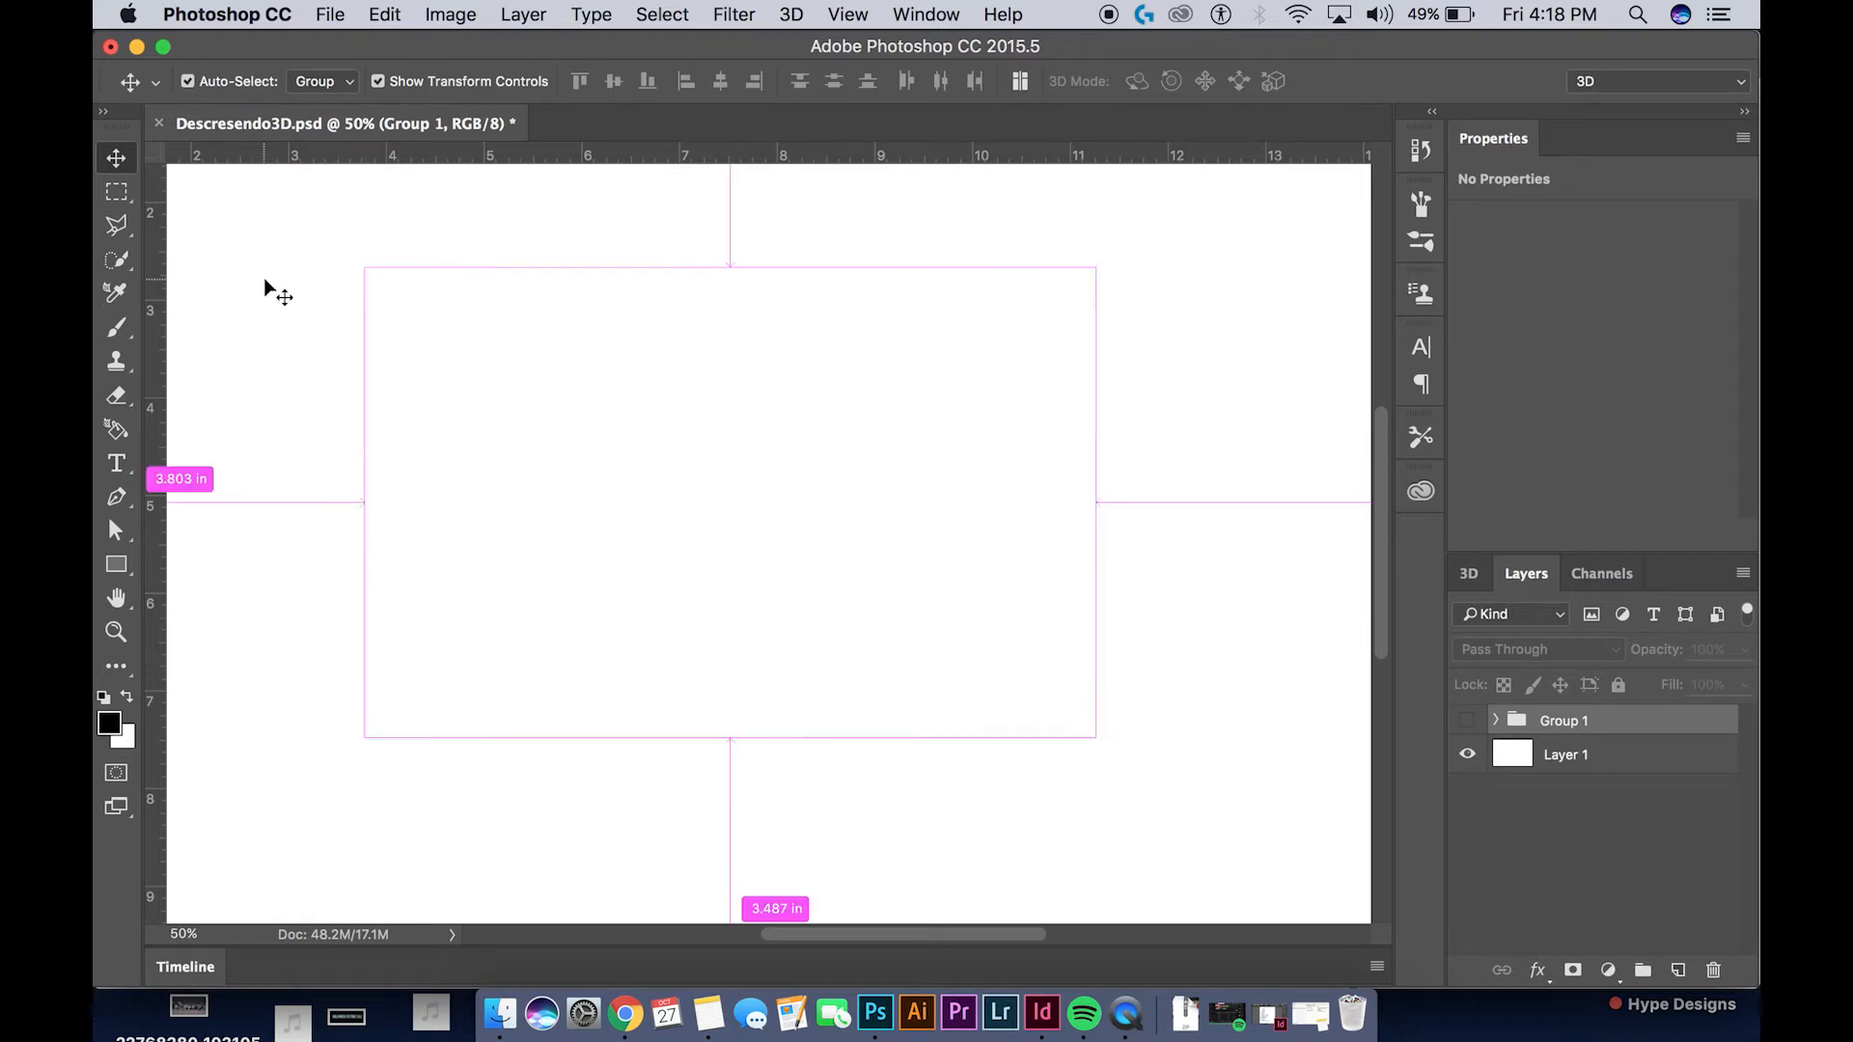
Add a new type layer reading F in 500 pt Palatino Regular and move the letter down fully into view
key(t)
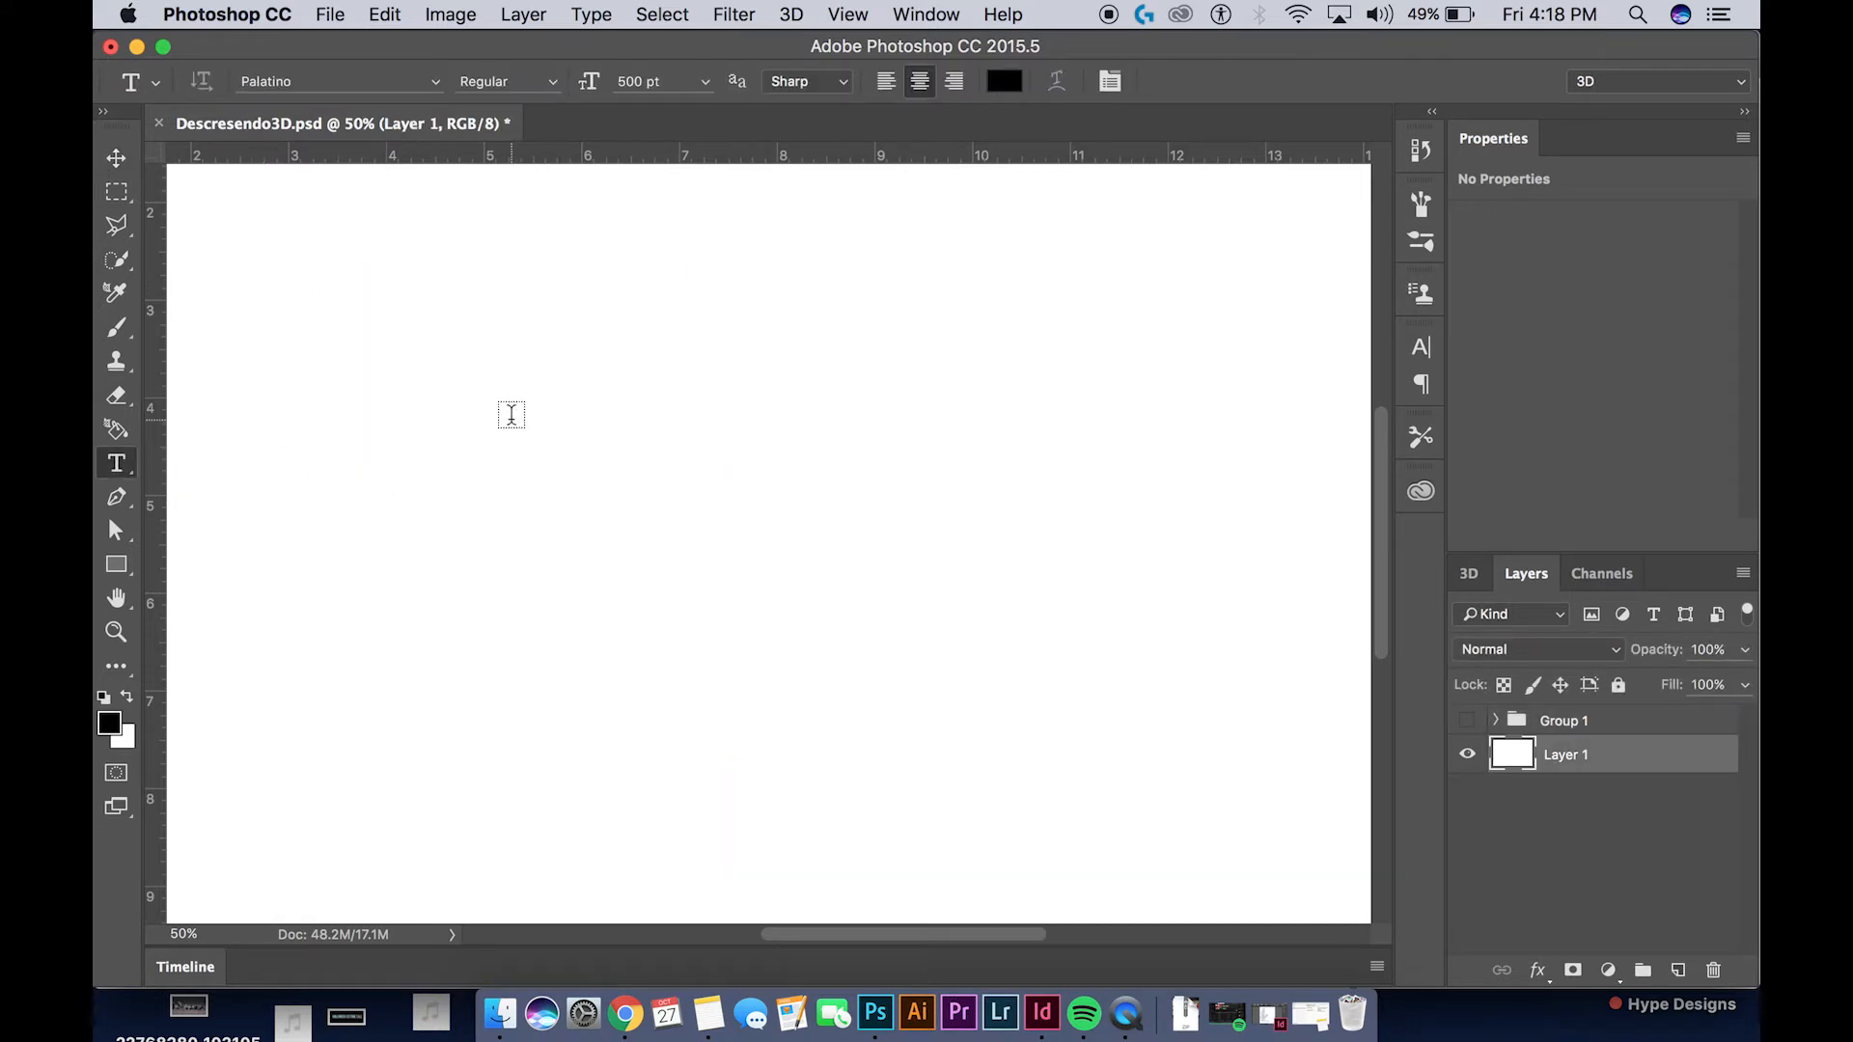
click(511, 418)
text(F)
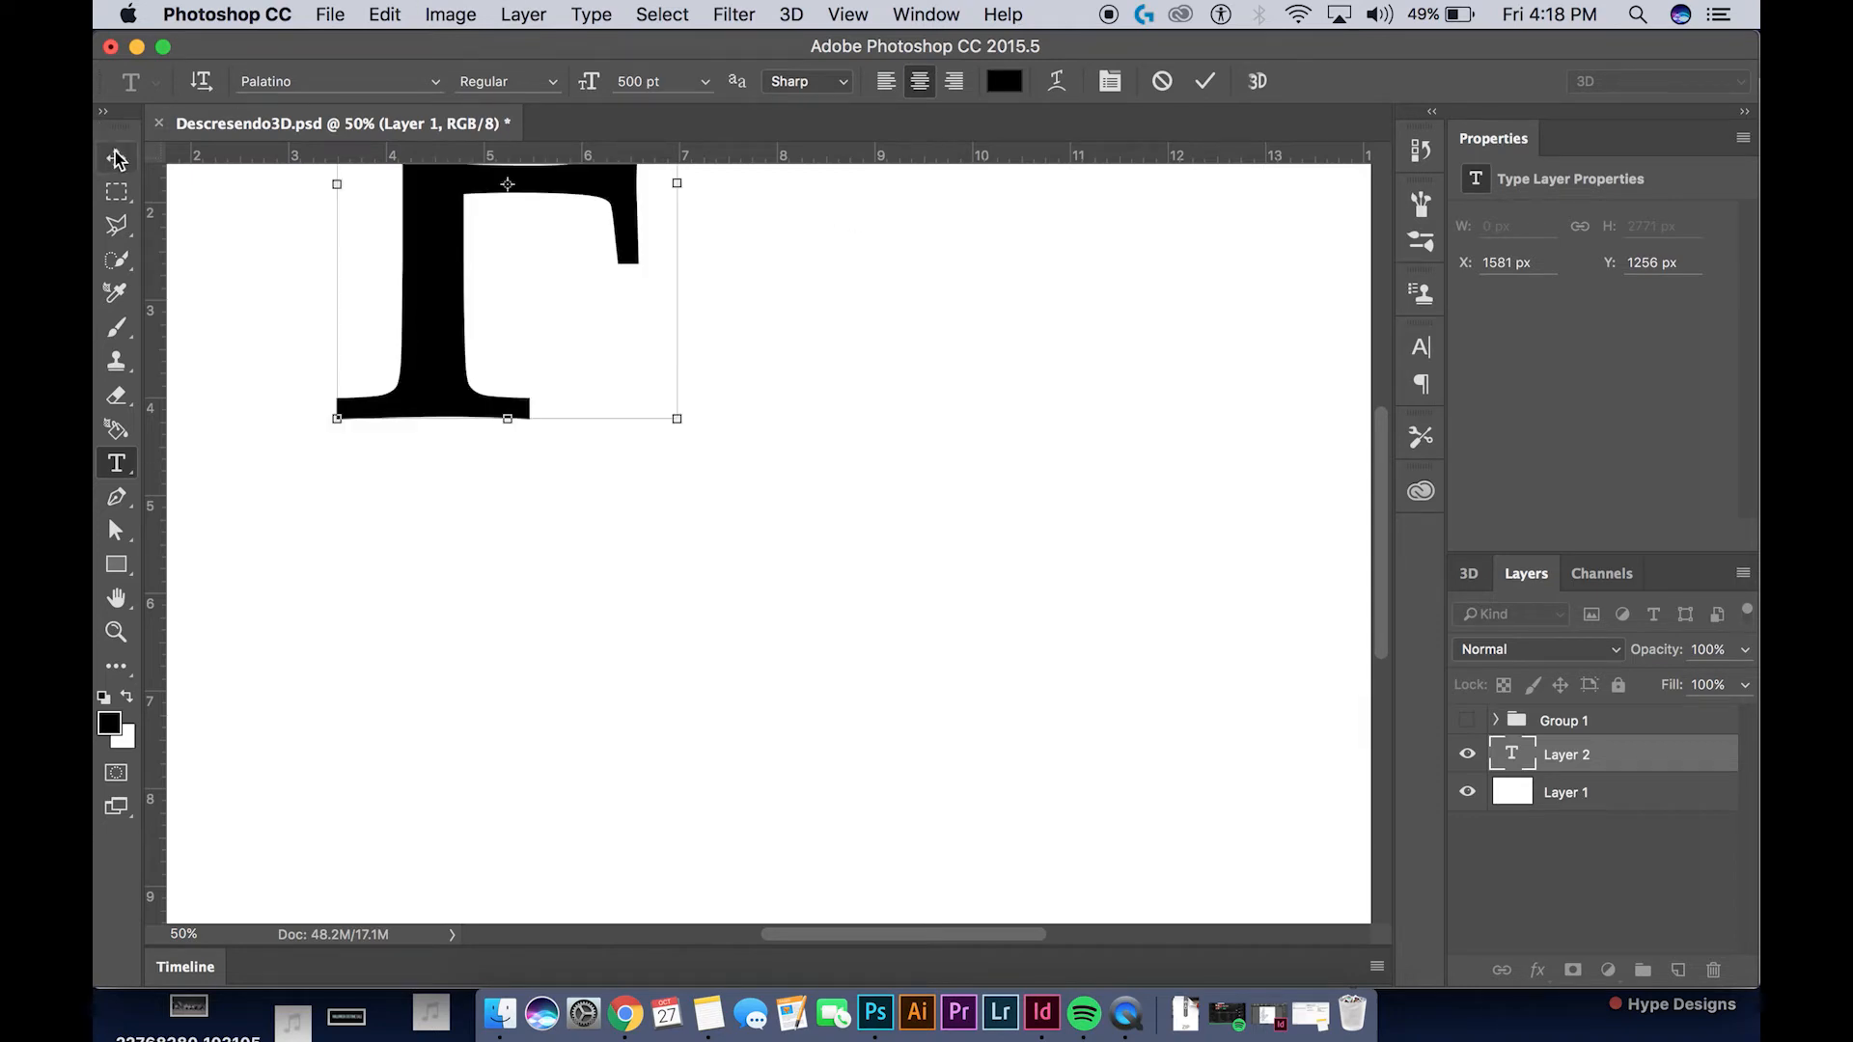
click(116, 157)
drag(483, 389, 619, 710)
Duplicate the new F type layer and place the duplicate below the original
key(super+j)
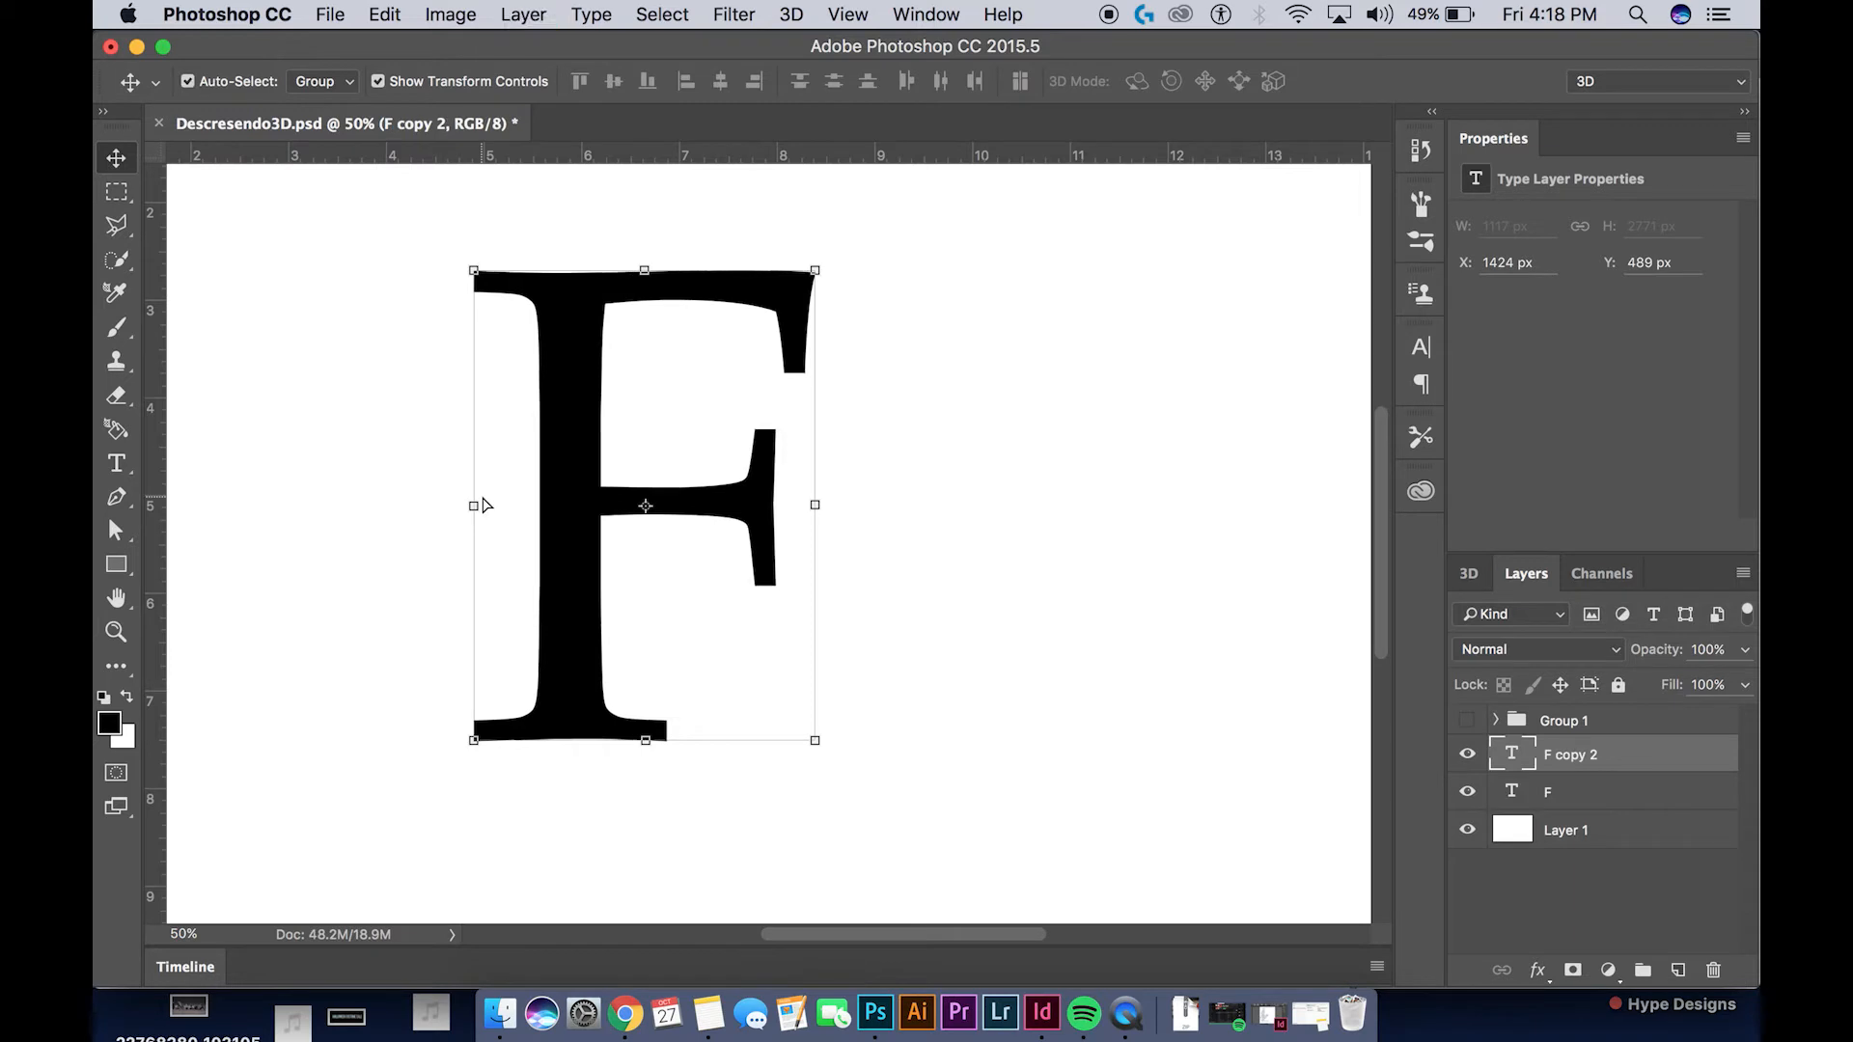
drag(1592, 778, 1584, 809)
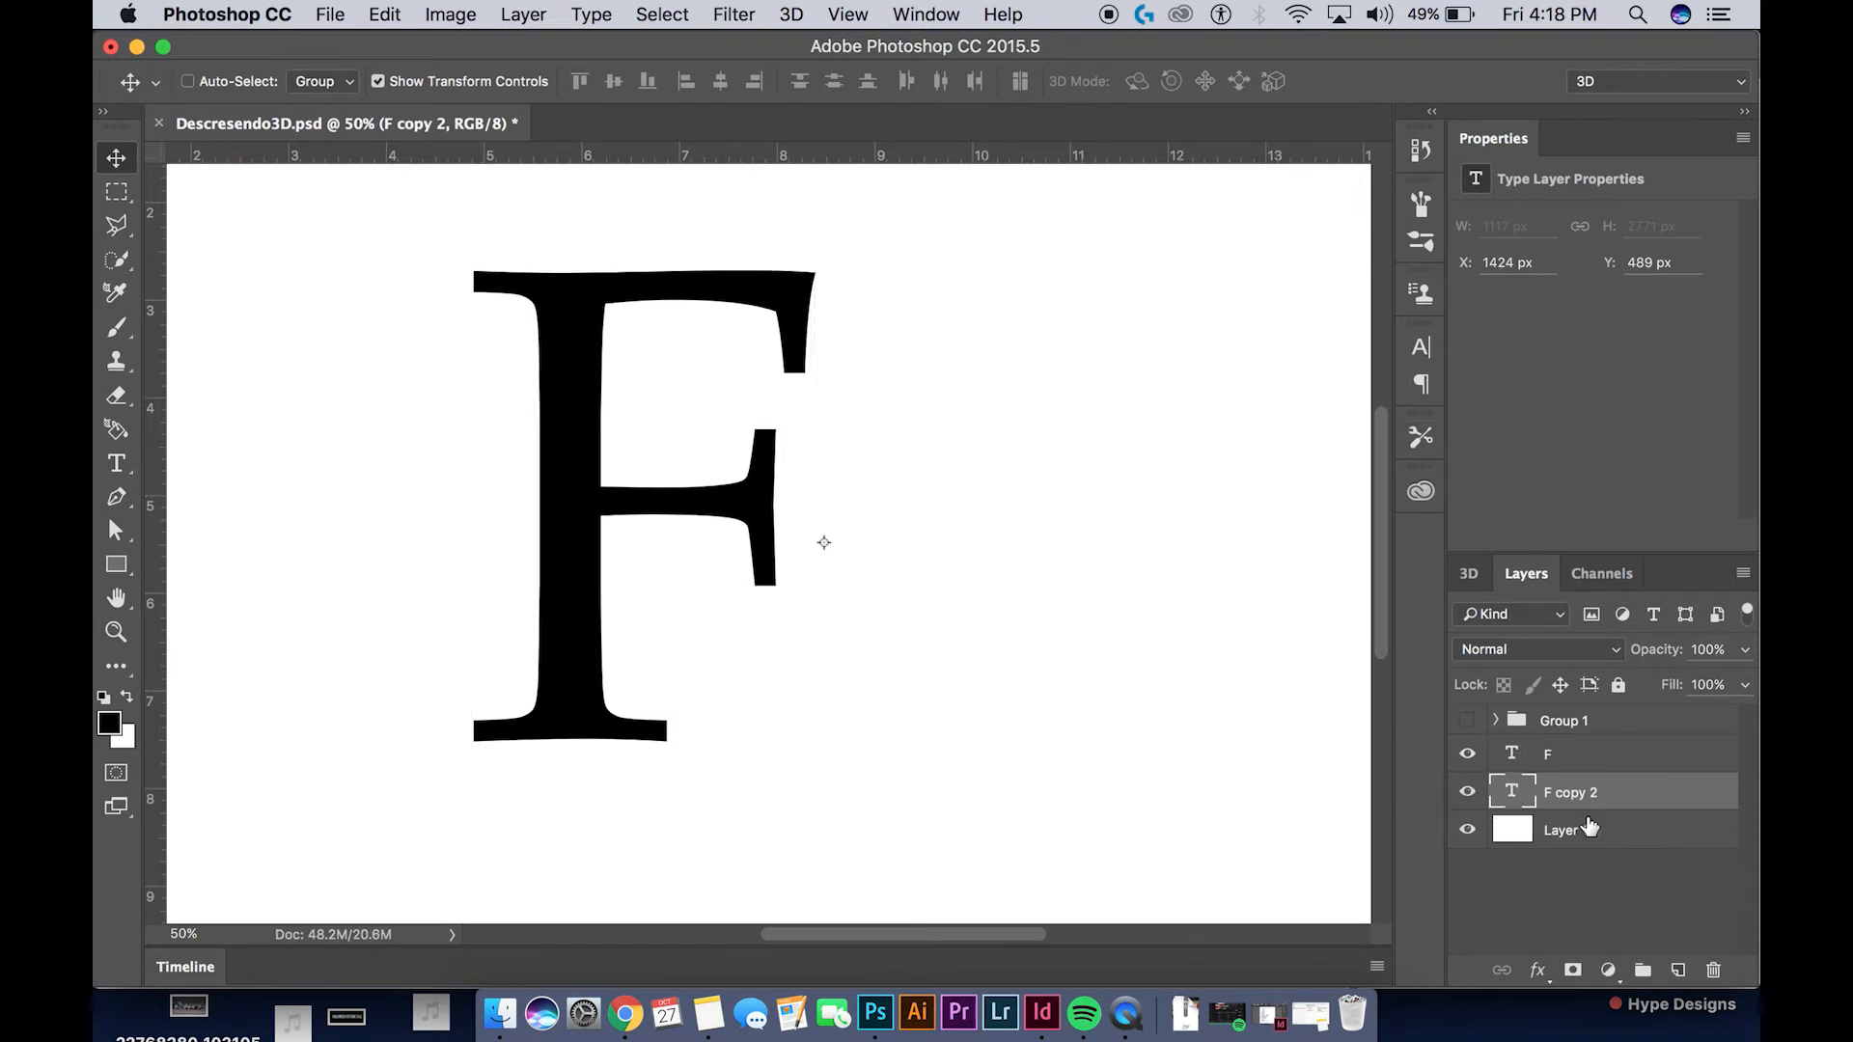
click(1589, 760)
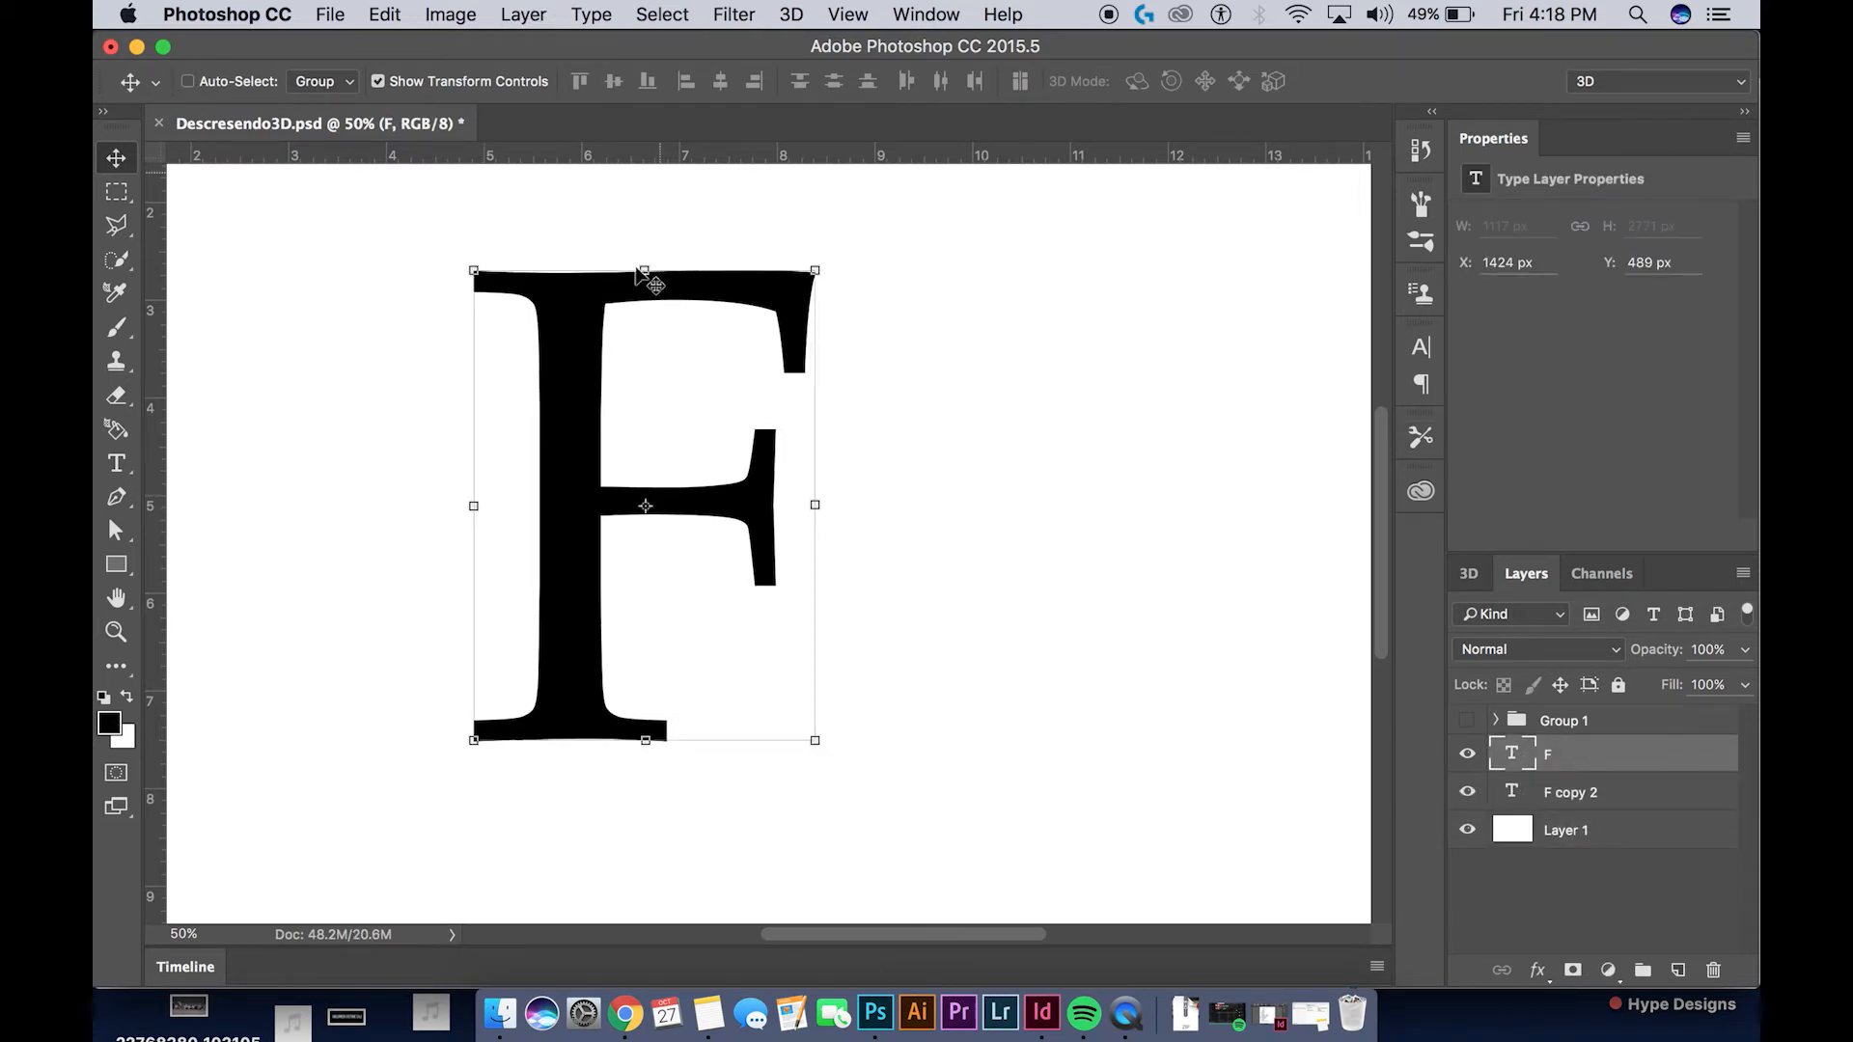
click(1629, 797)
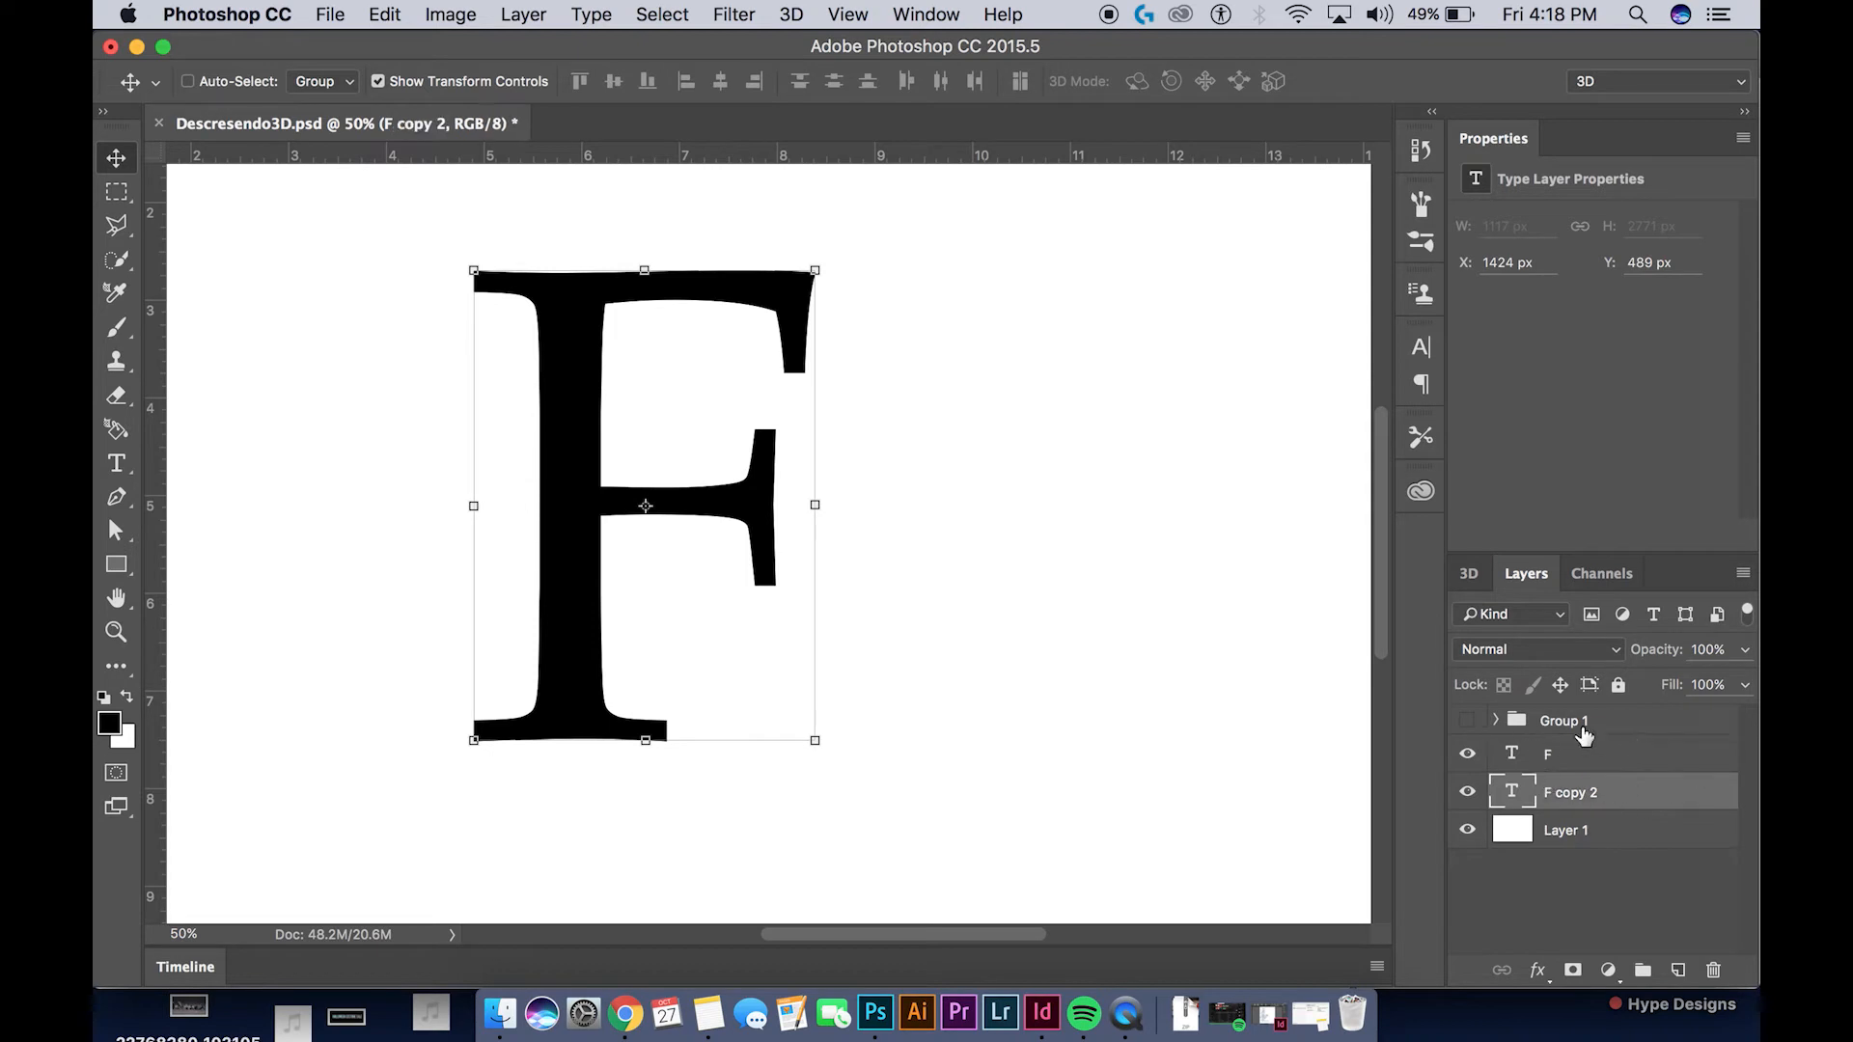
Create a new 3D extrusion from the upper F layer and disable Cast Shadows and Catch Shadows
click(1591, 758)
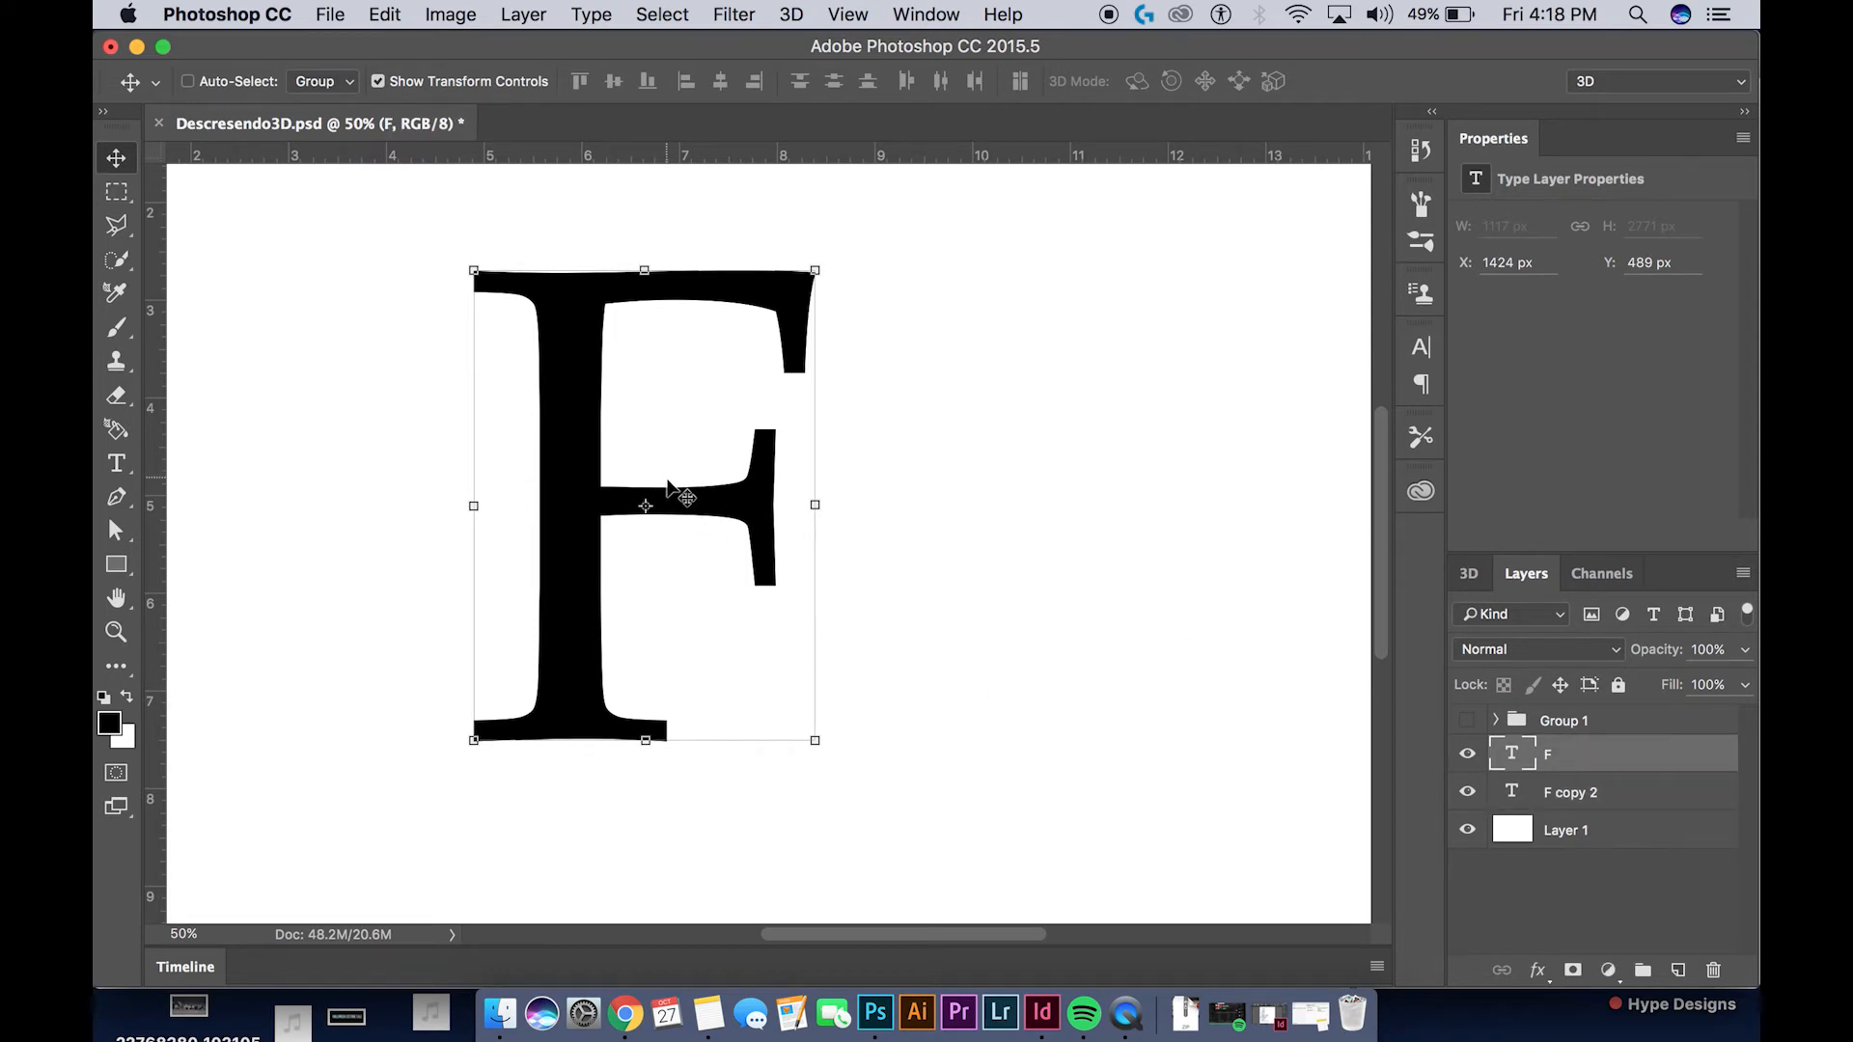
right_click(1629, 758)
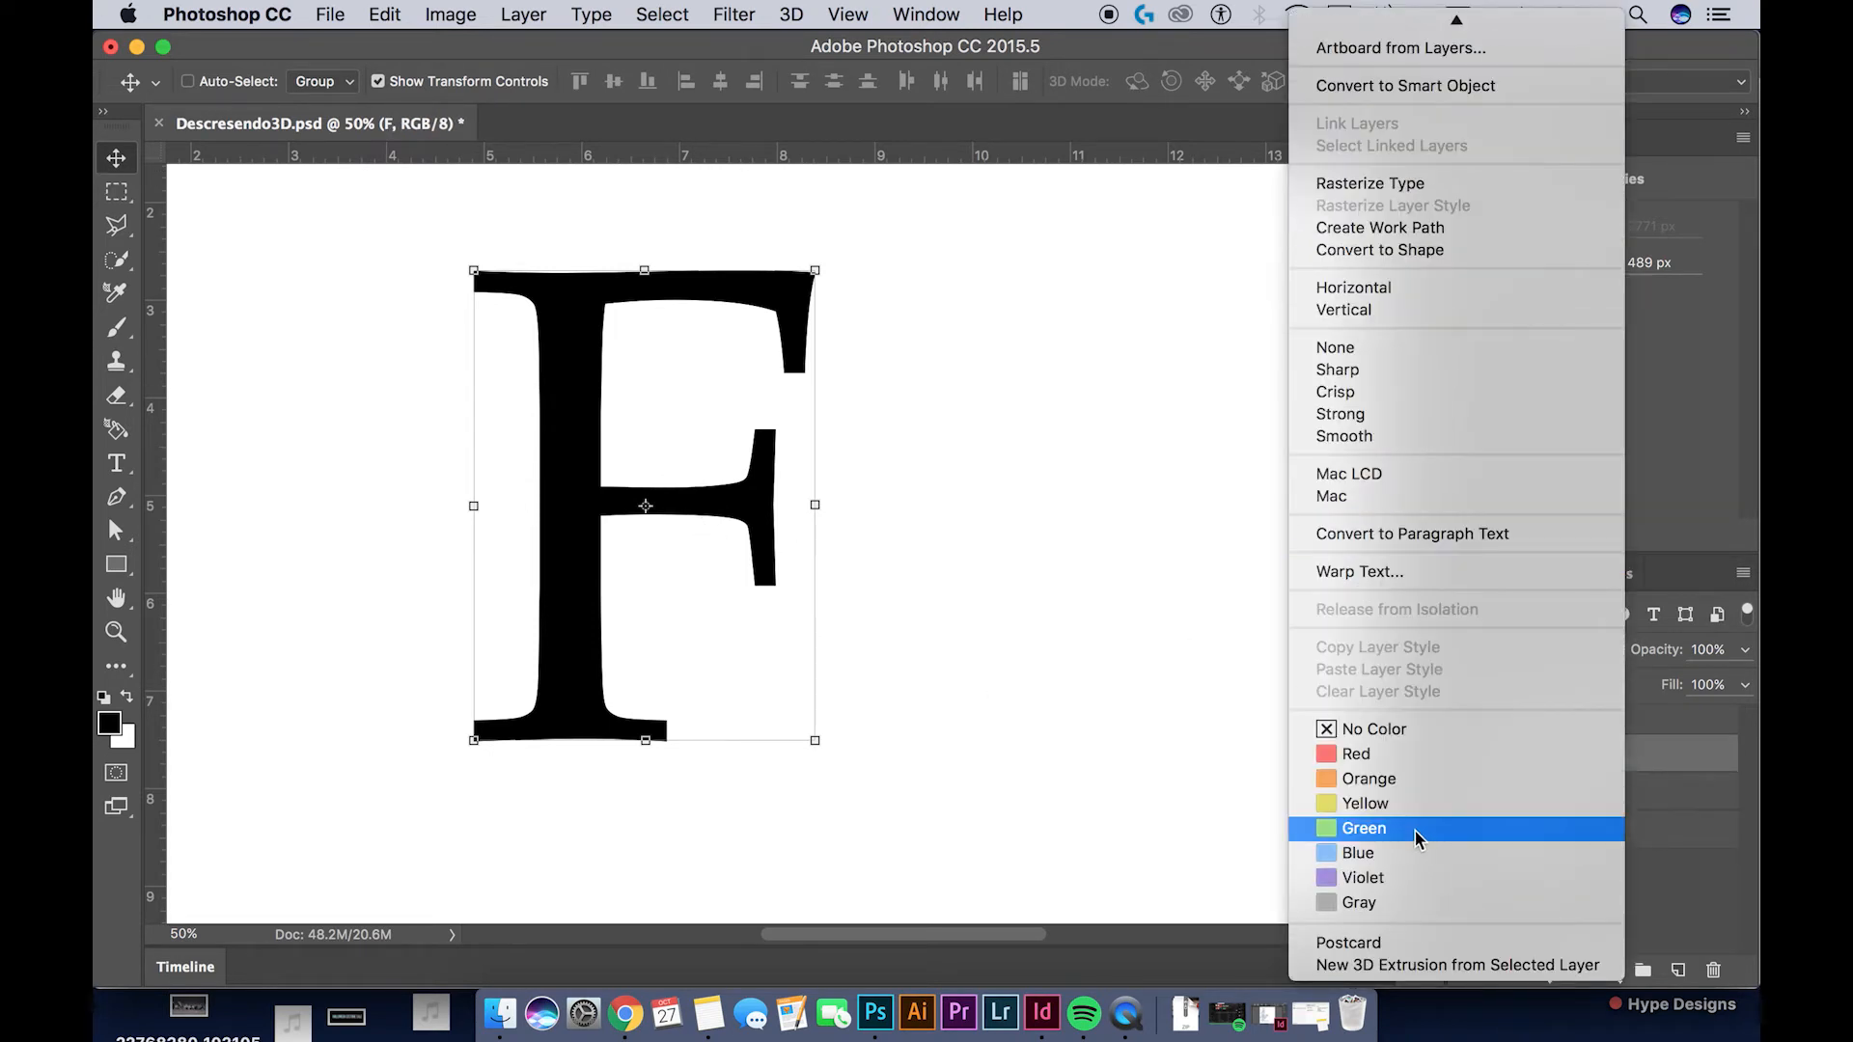
click(1385, 965)
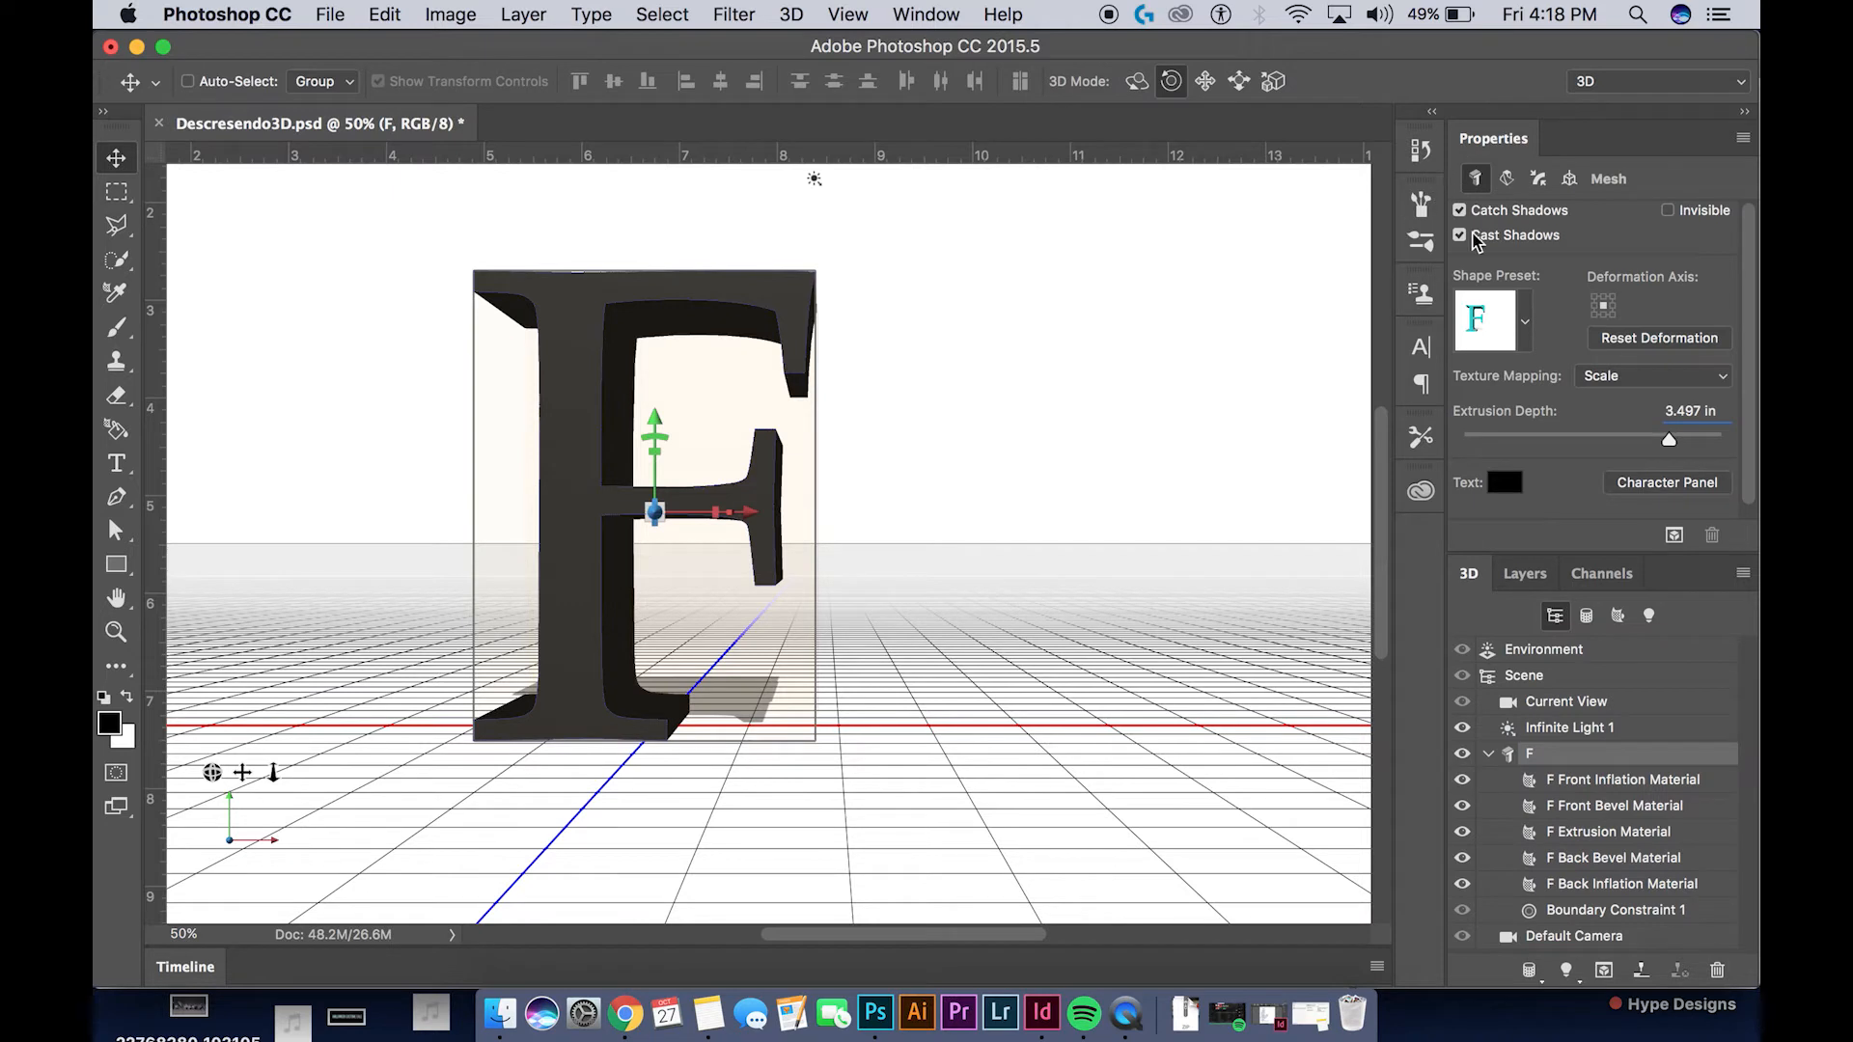
click(1460, 235)
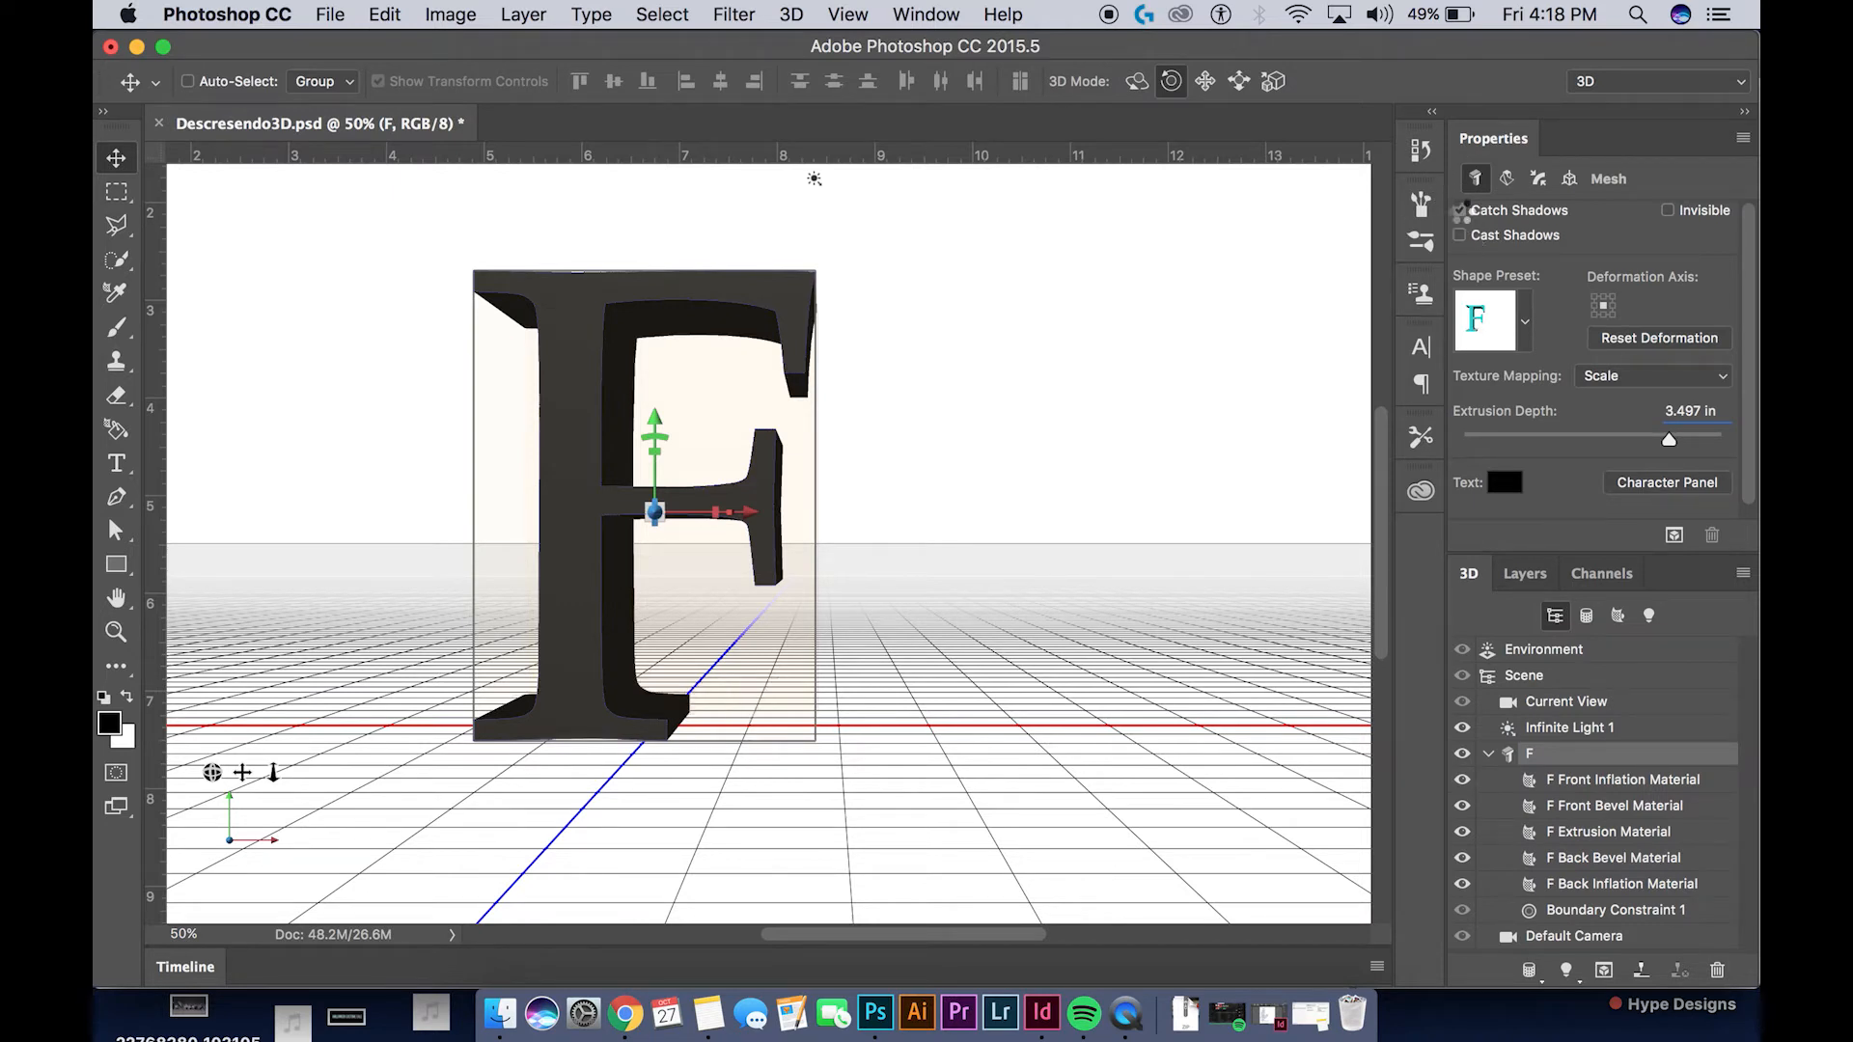
click(1460, 211)
Rasterize the extruded F 3D layer
click(1539, 579)
right_click(1582, 772)
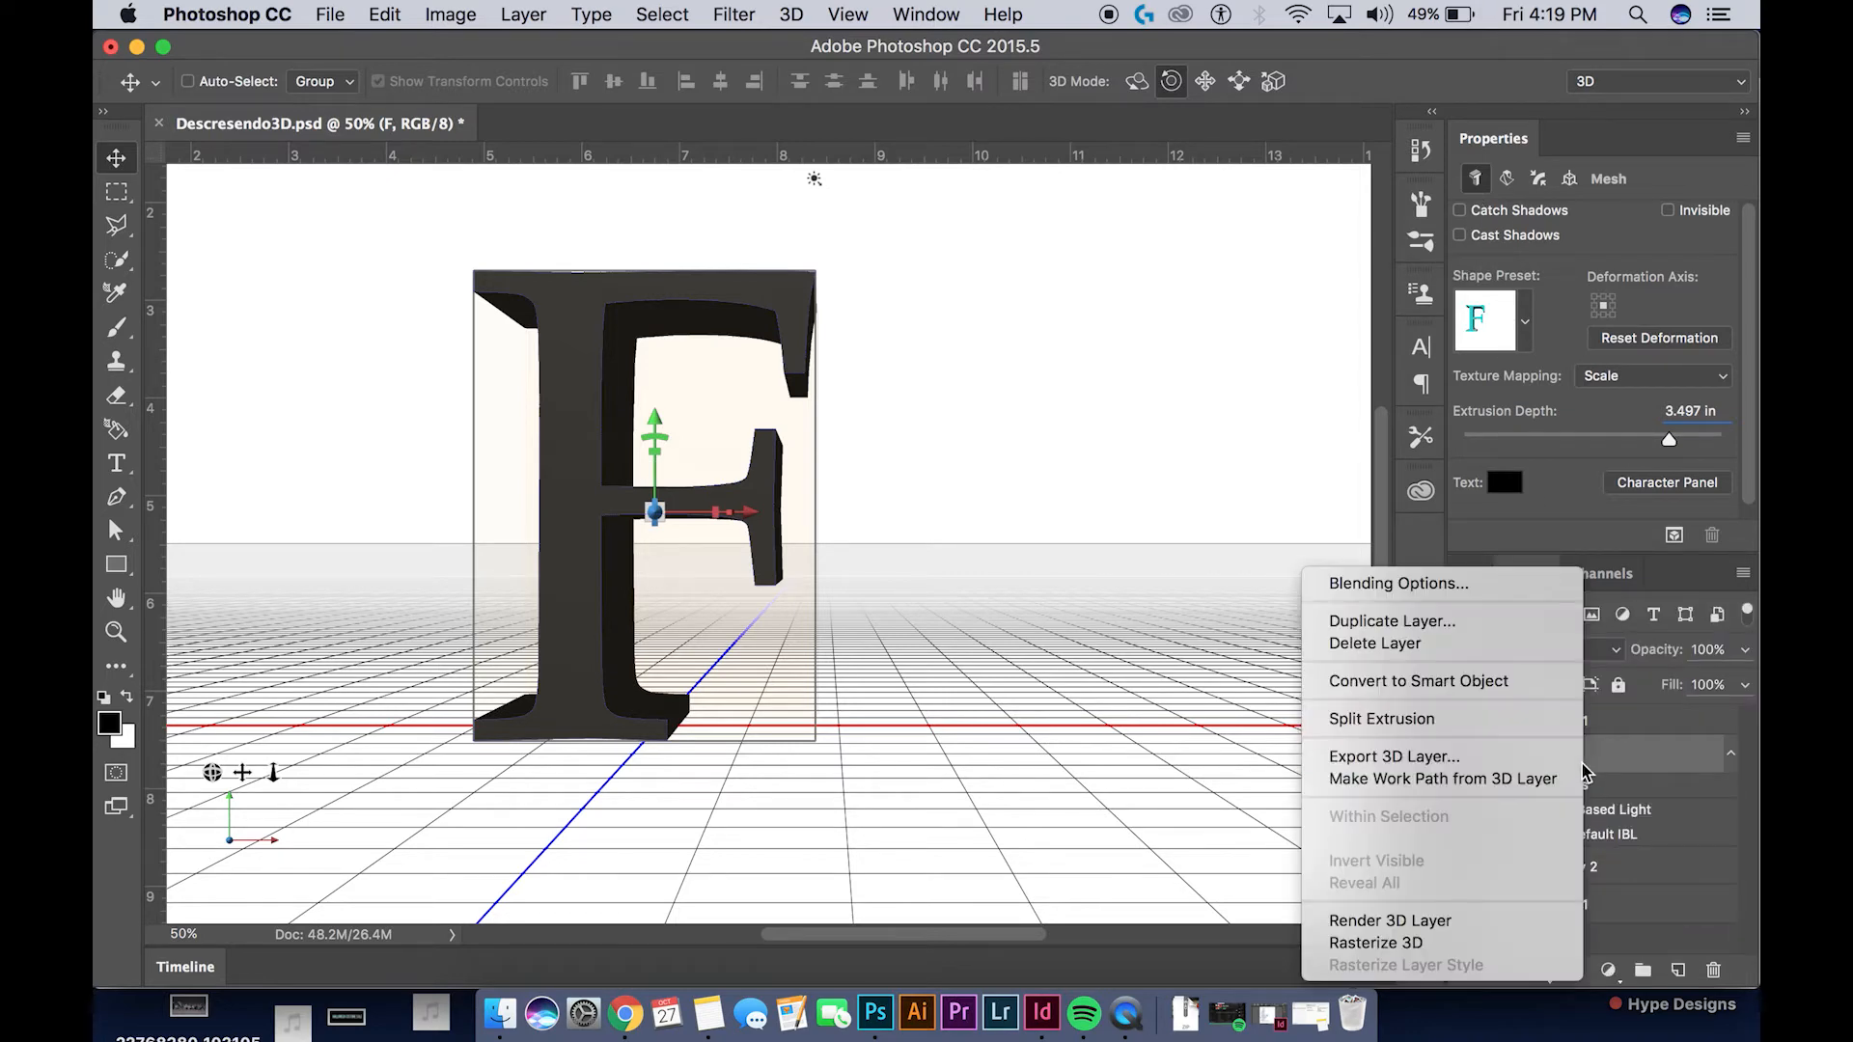
click(1486, 943)
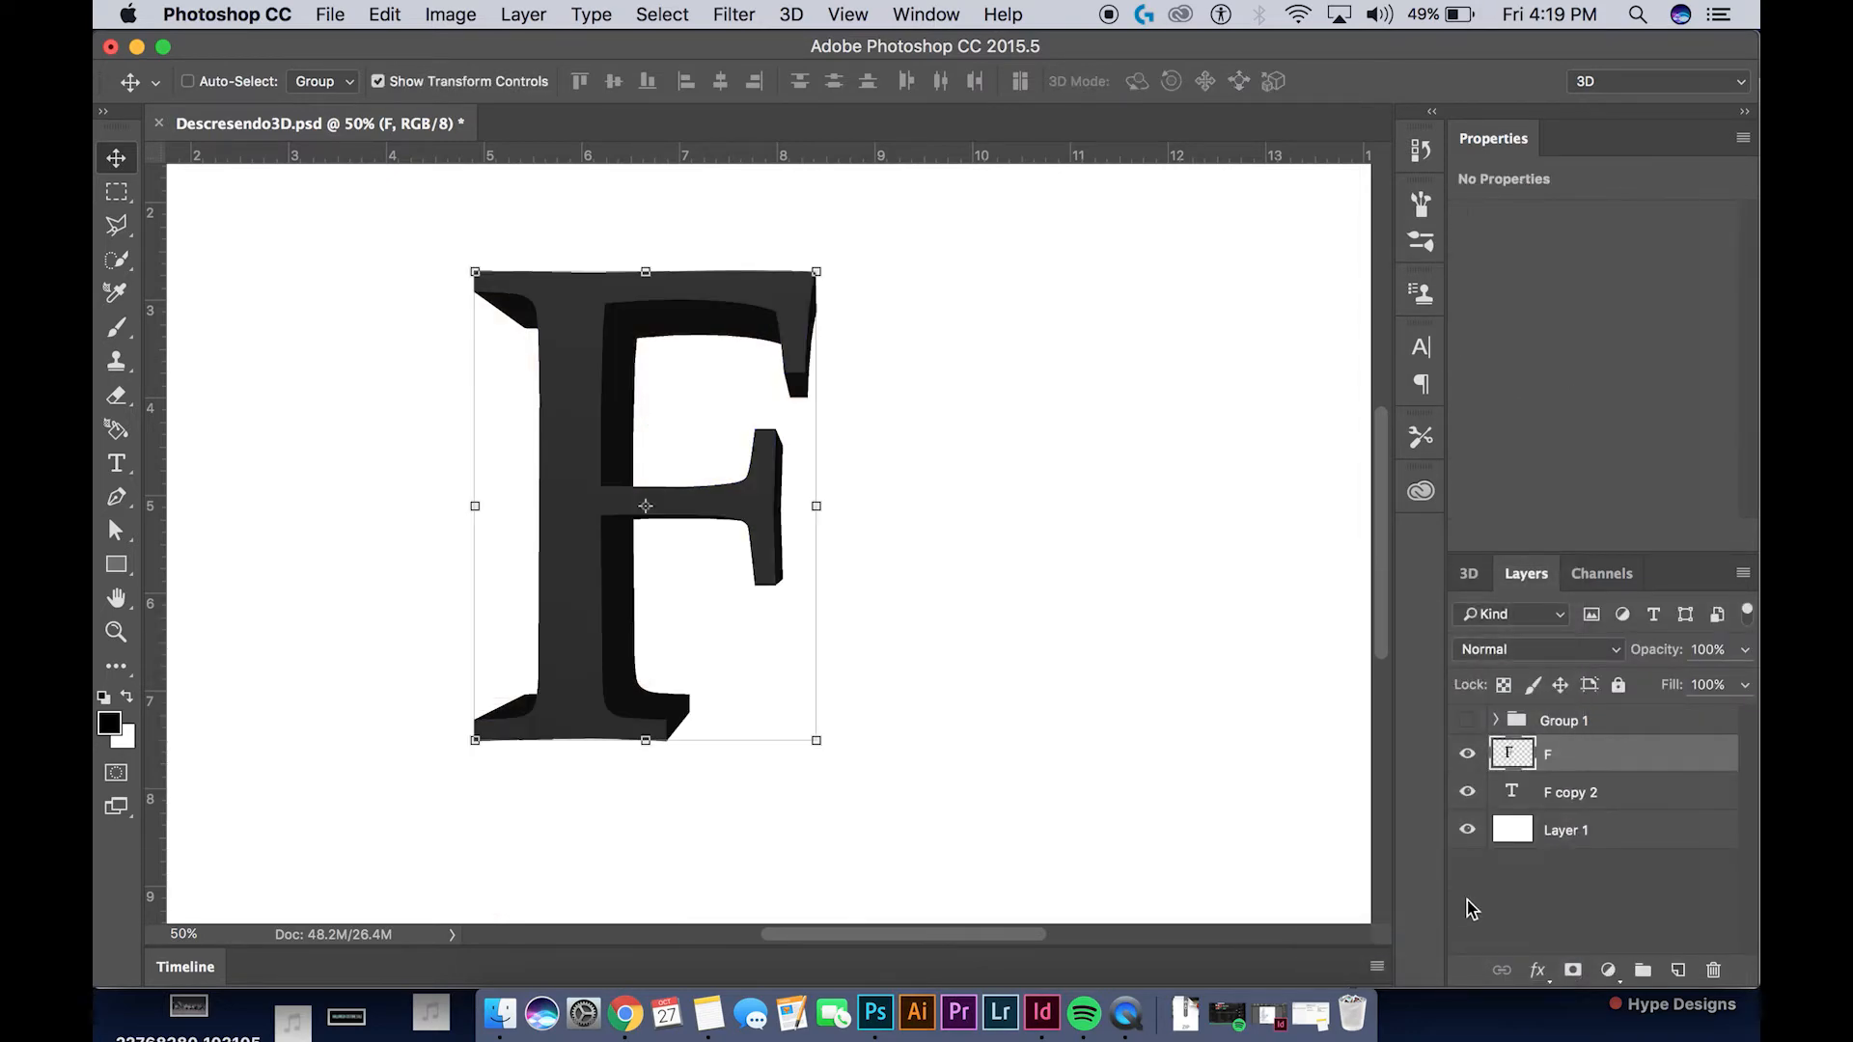
Hide the extruded F layer and rasterize the type of the F copy 2 layer
click(1466, 755)
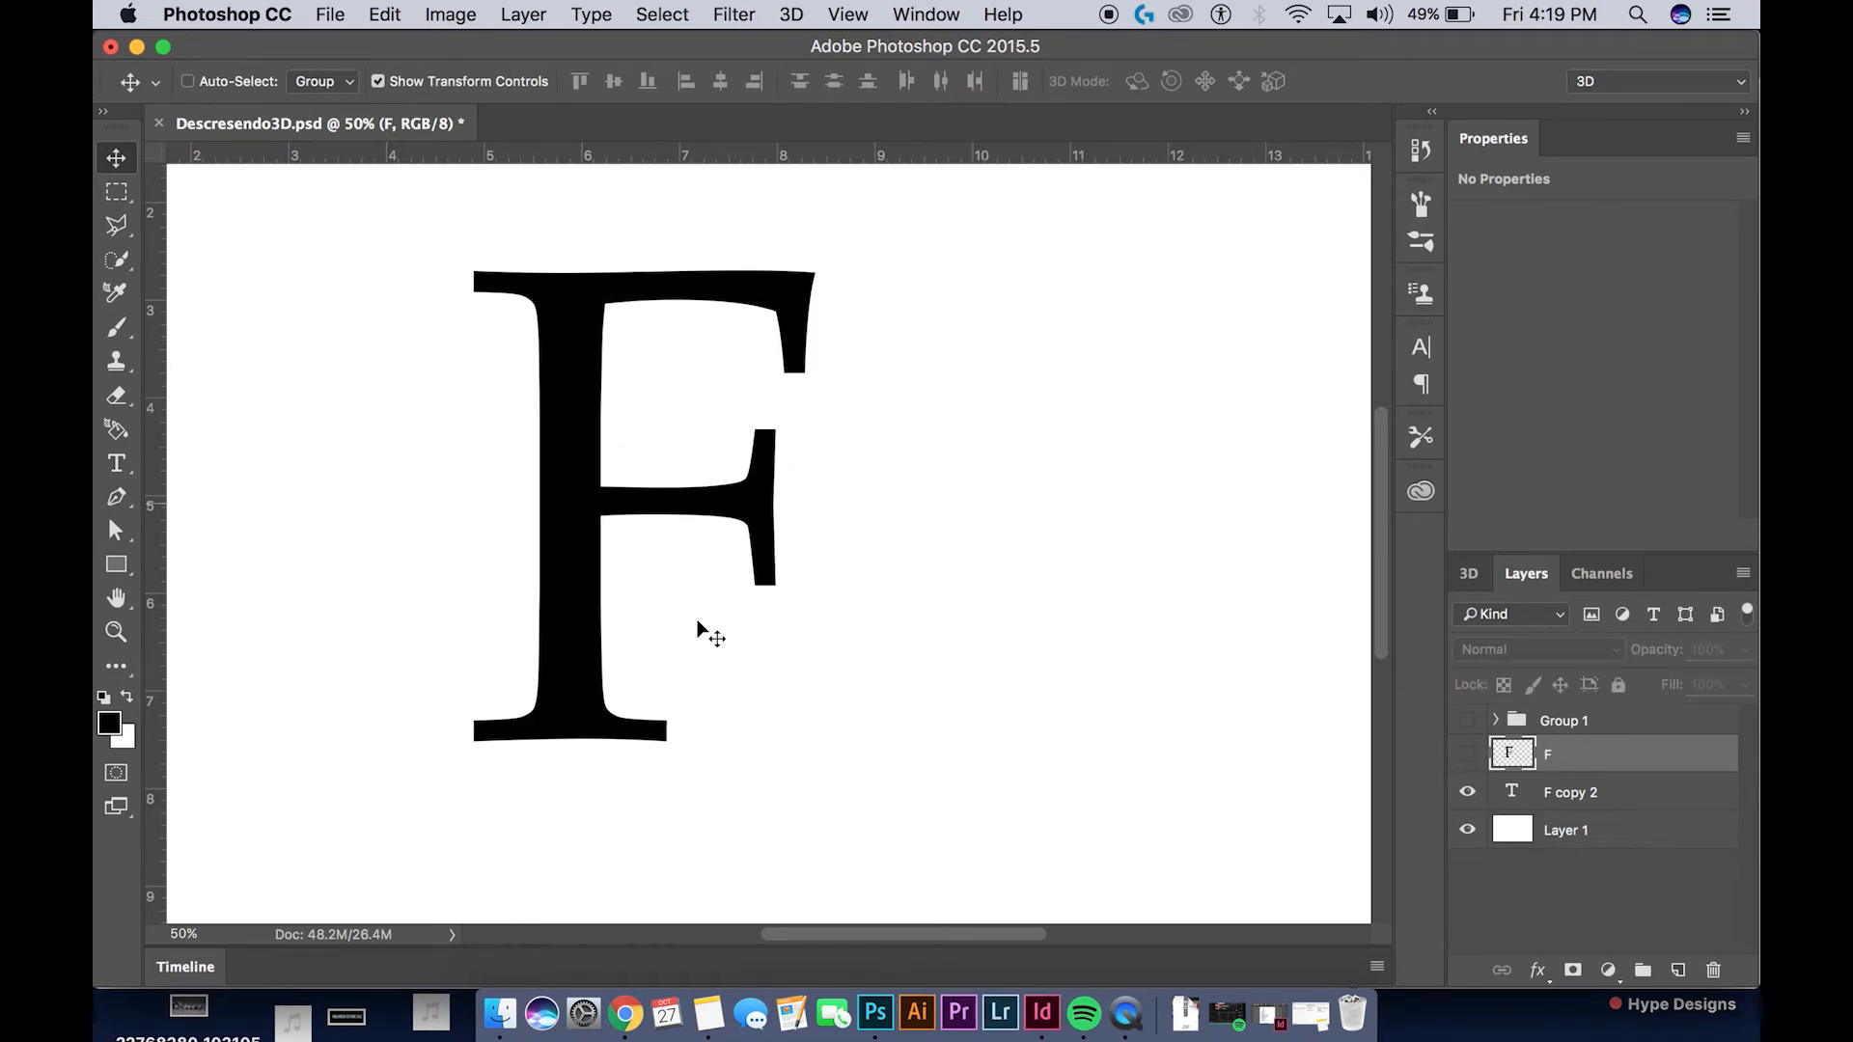
click(1577, 793)
right_click(1582, 793)
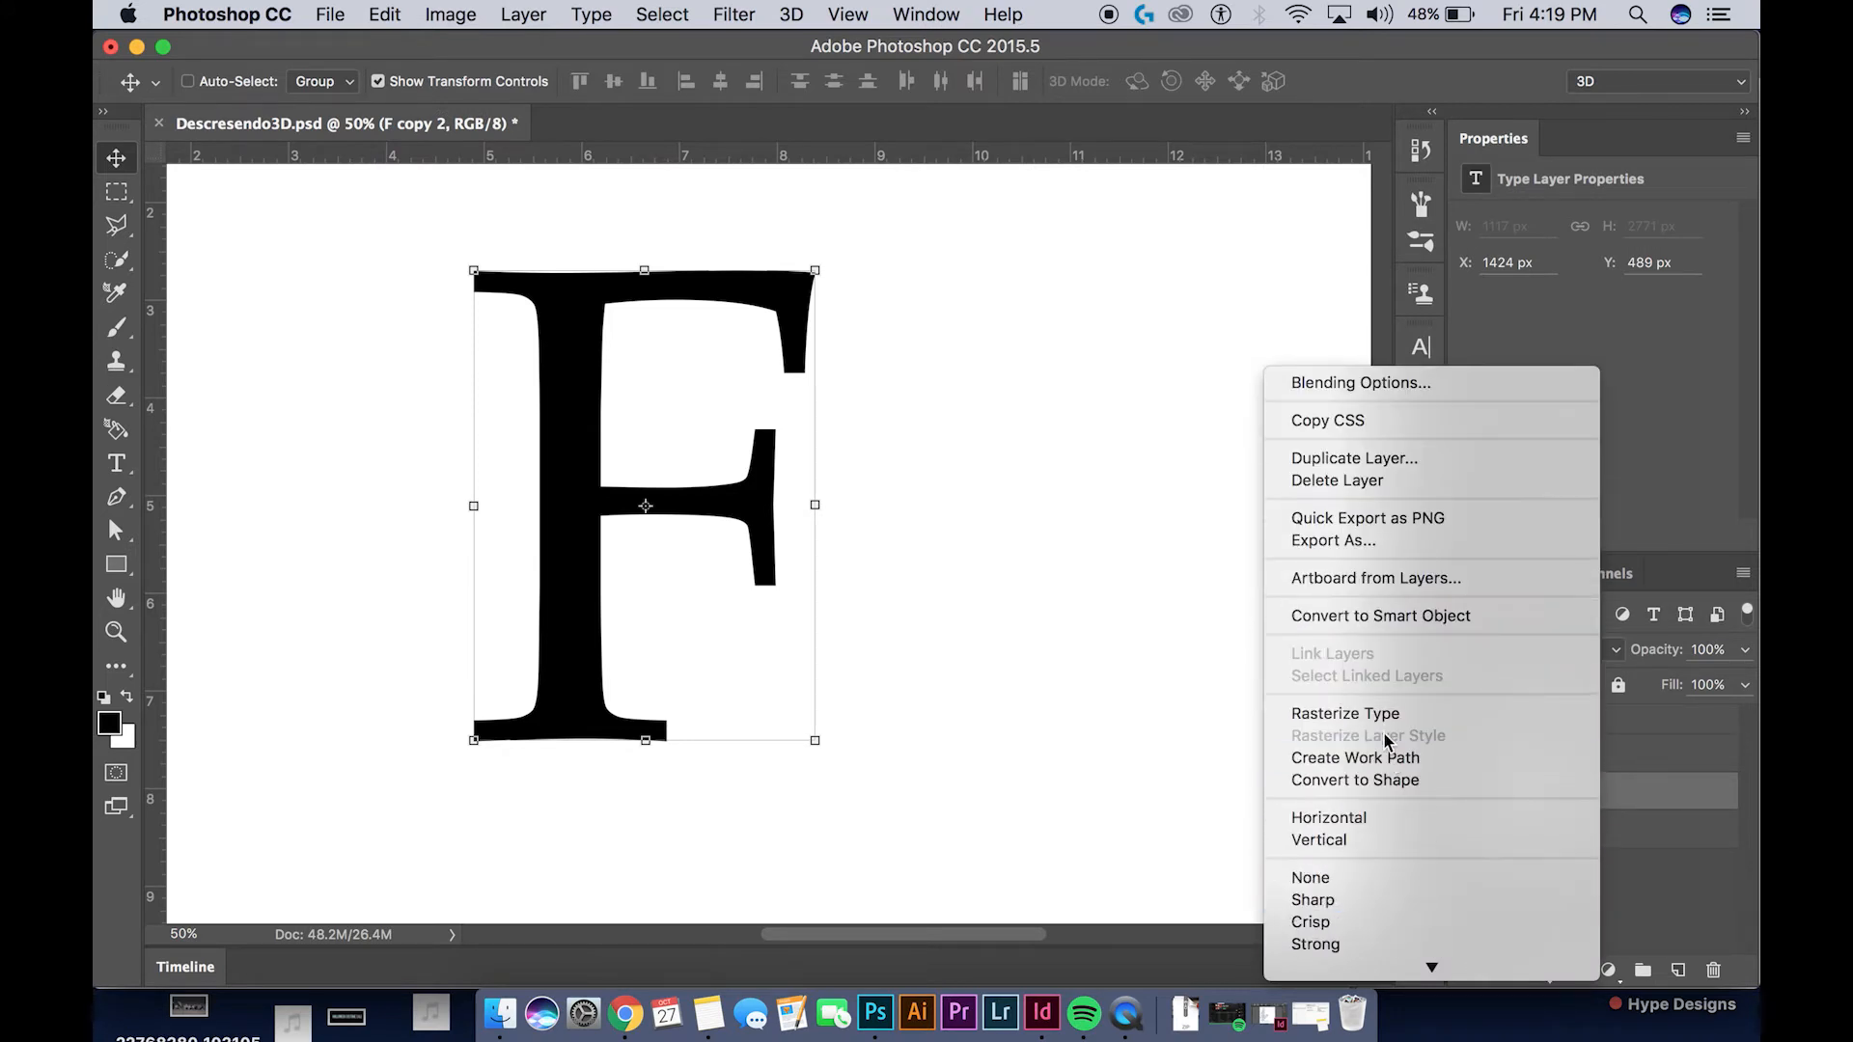
click(1386, 717)
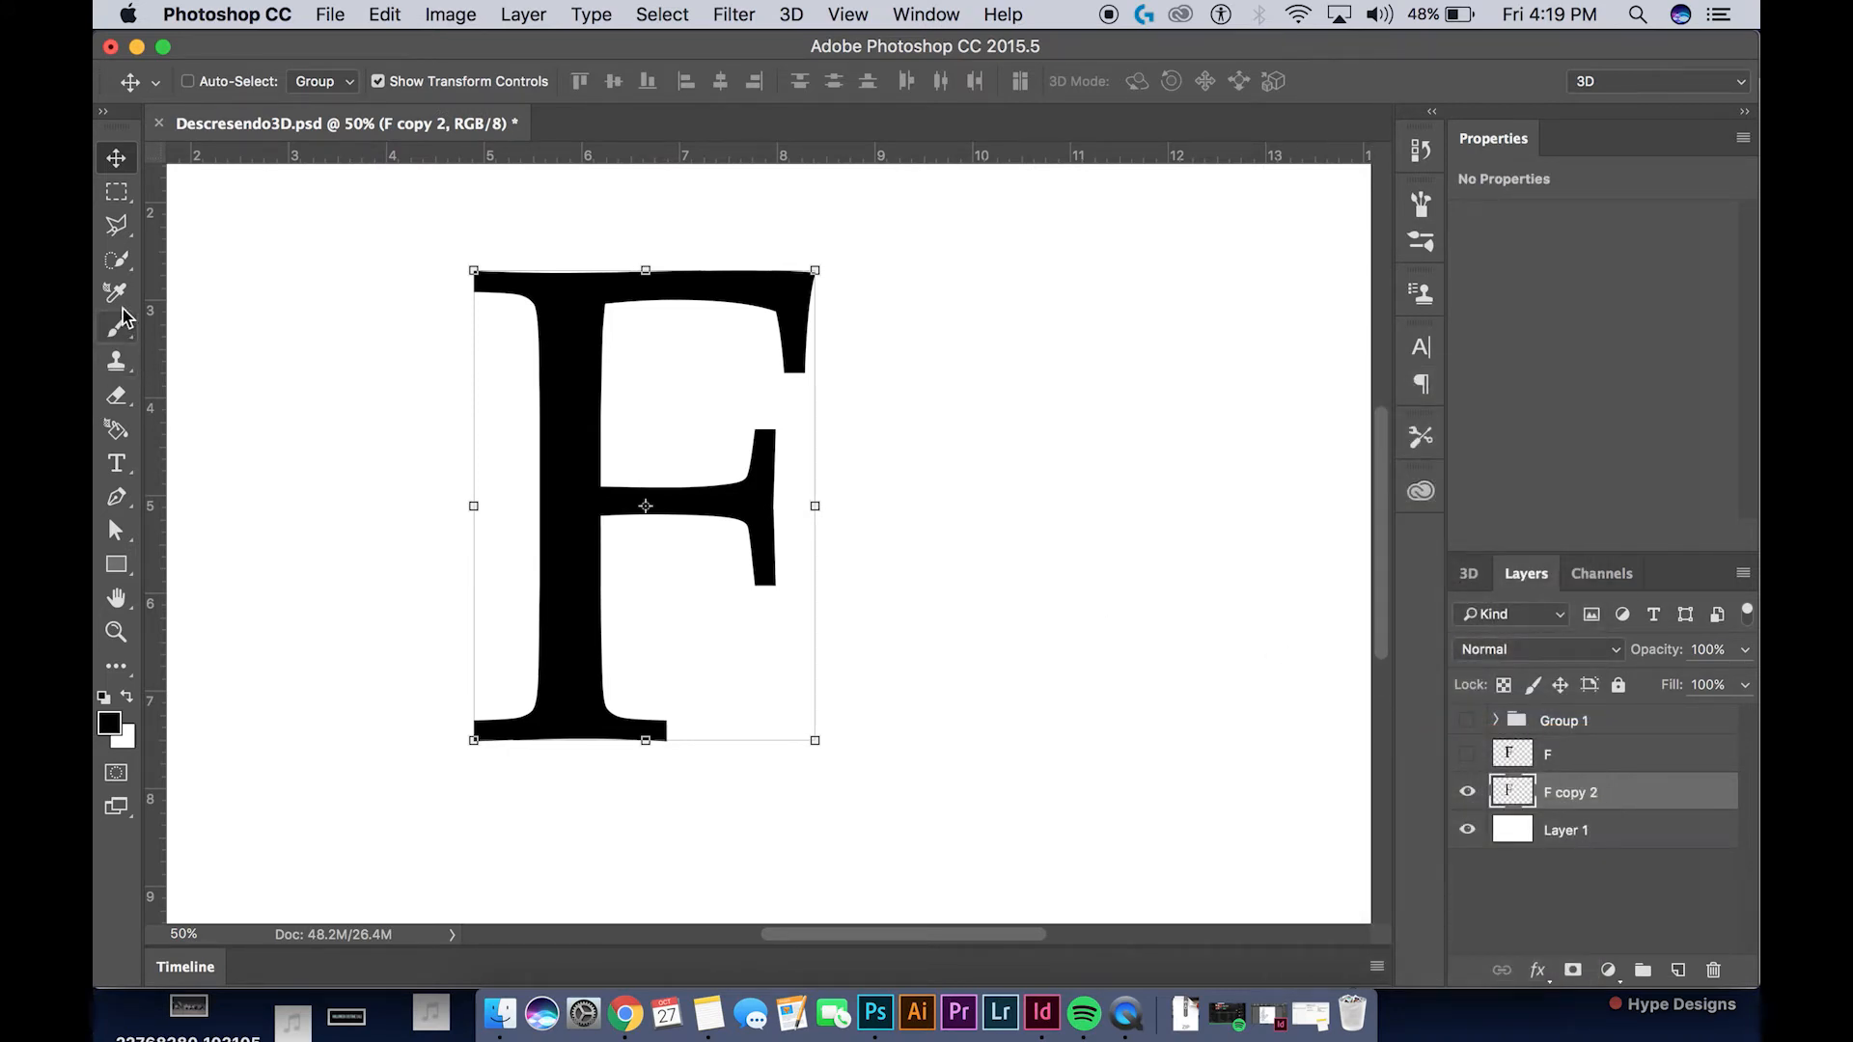
Delete a section of the flat F copy 2's lower stem with a four-sided Polygonal Lasso selection
click(116, 225)
click(517, 549)
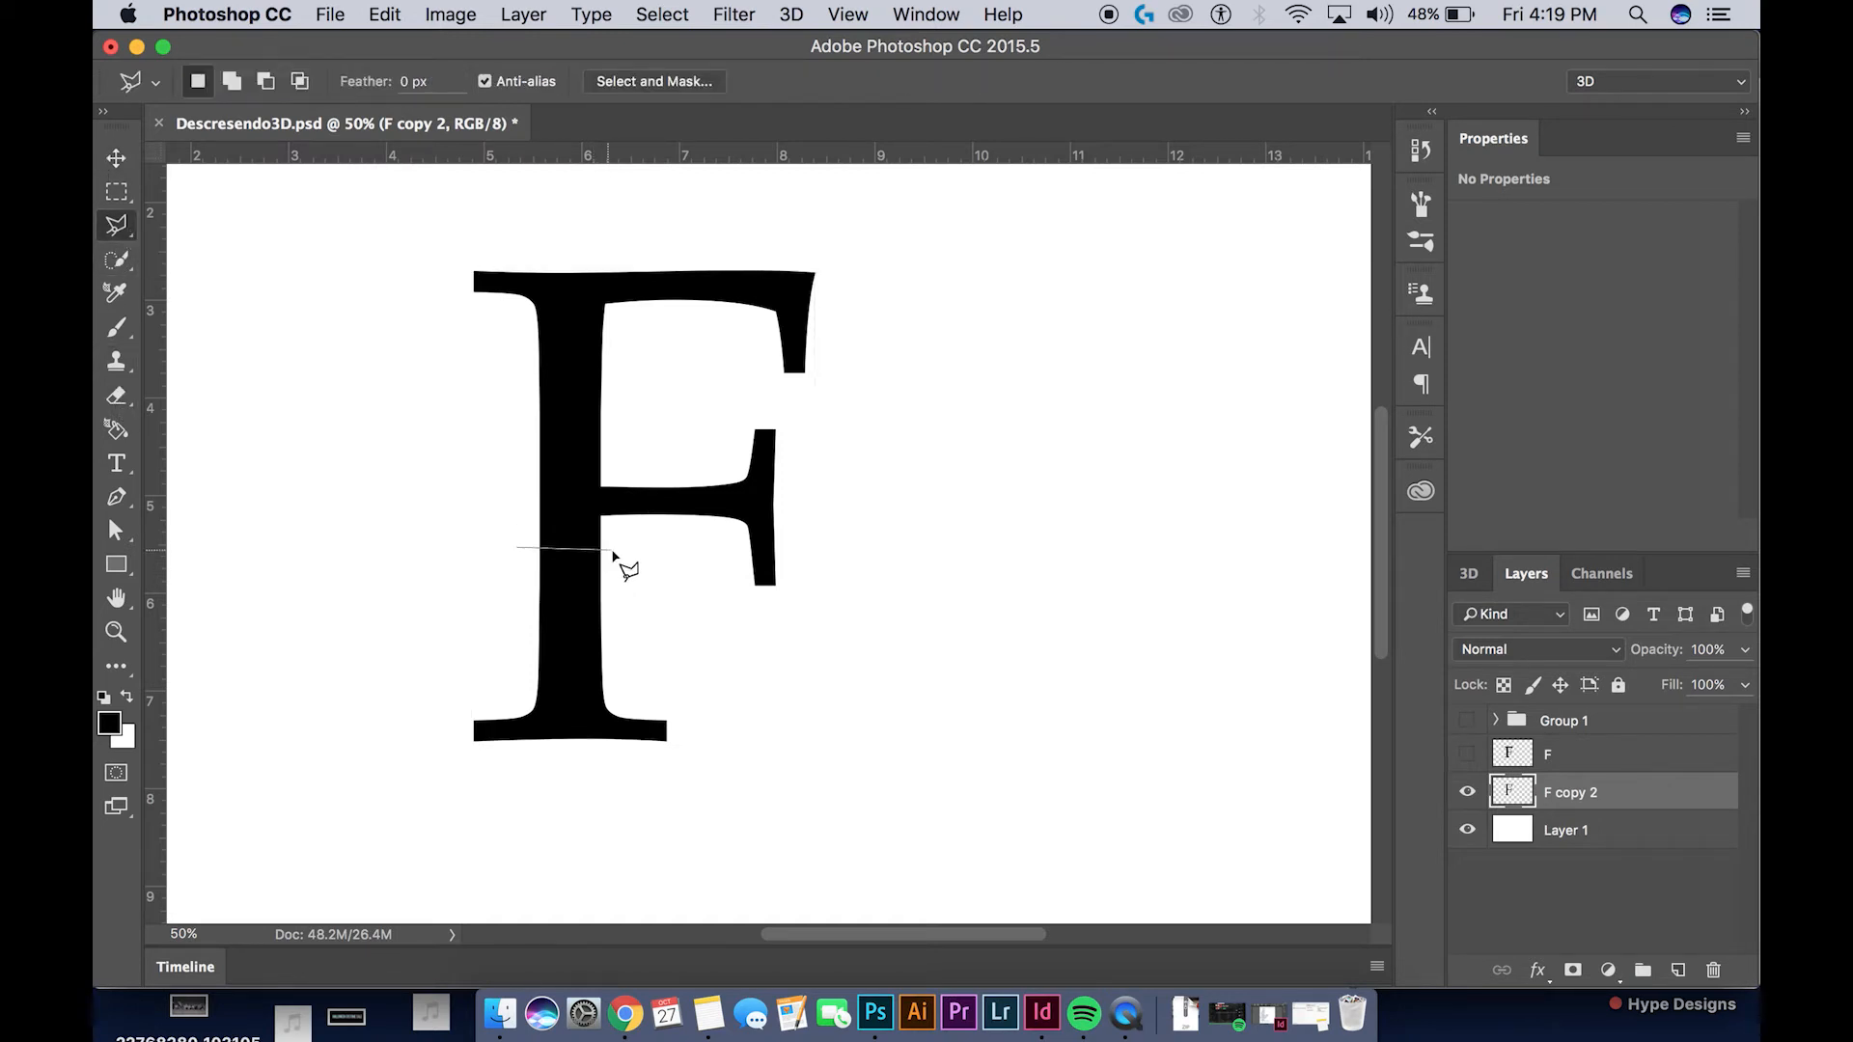
click(618, 548)
click(614, 668)
click(523, 668)
click(519, 549)
key(Delete)
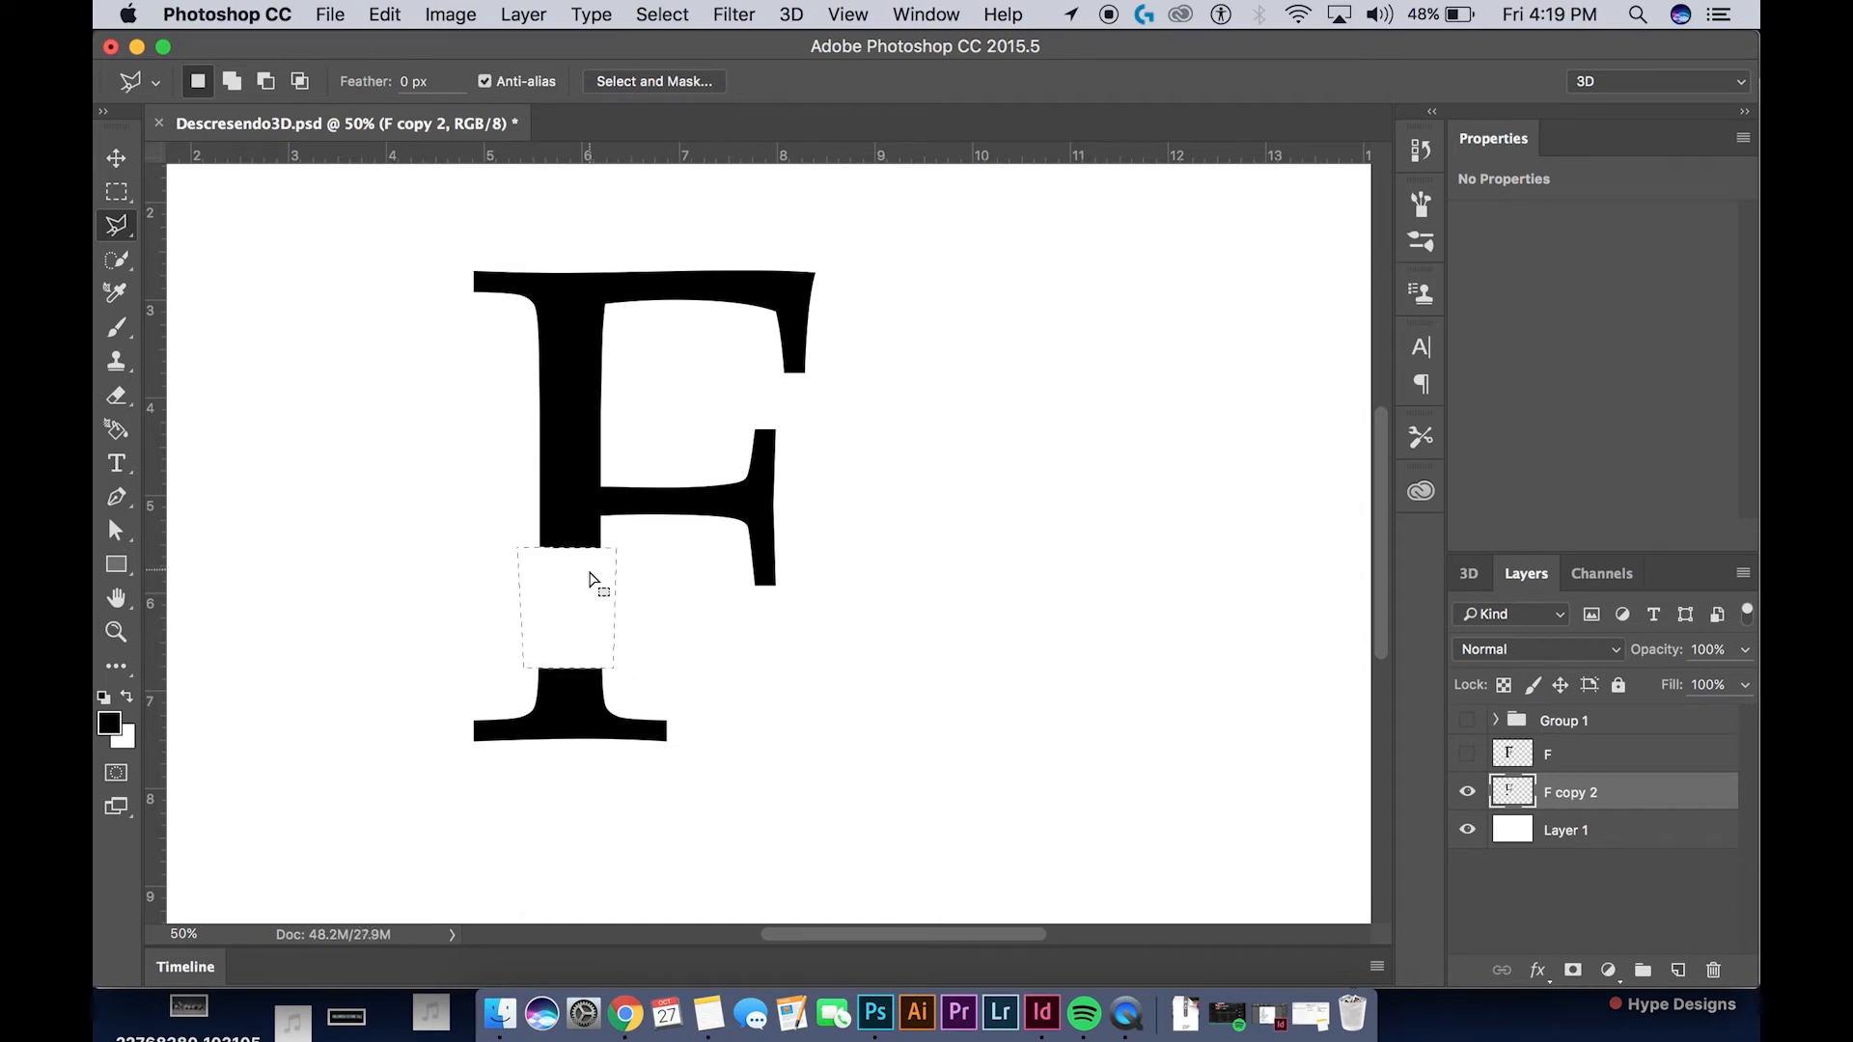
Create a new 3D extrusion from the cut F copy 2 layer and disable Catch Shadows and Cast Shadows
right_click(1635, 794)
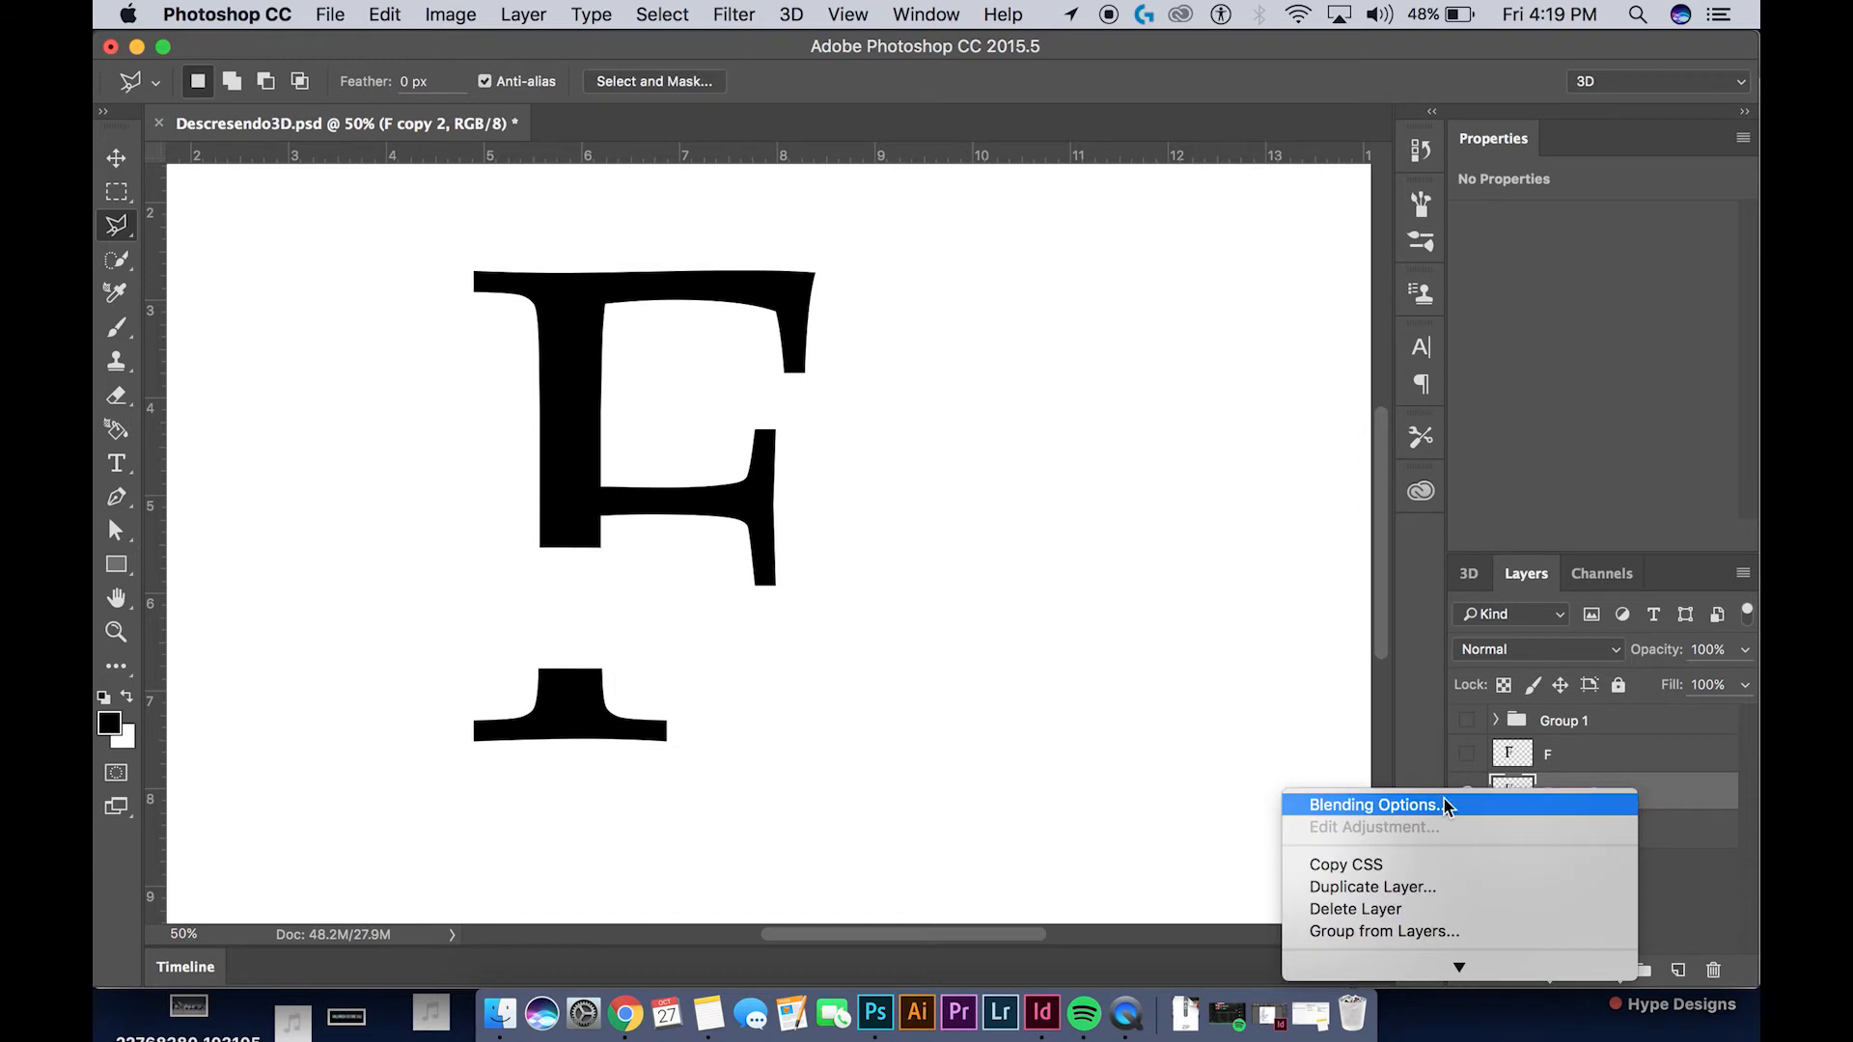
click(1364, 943)
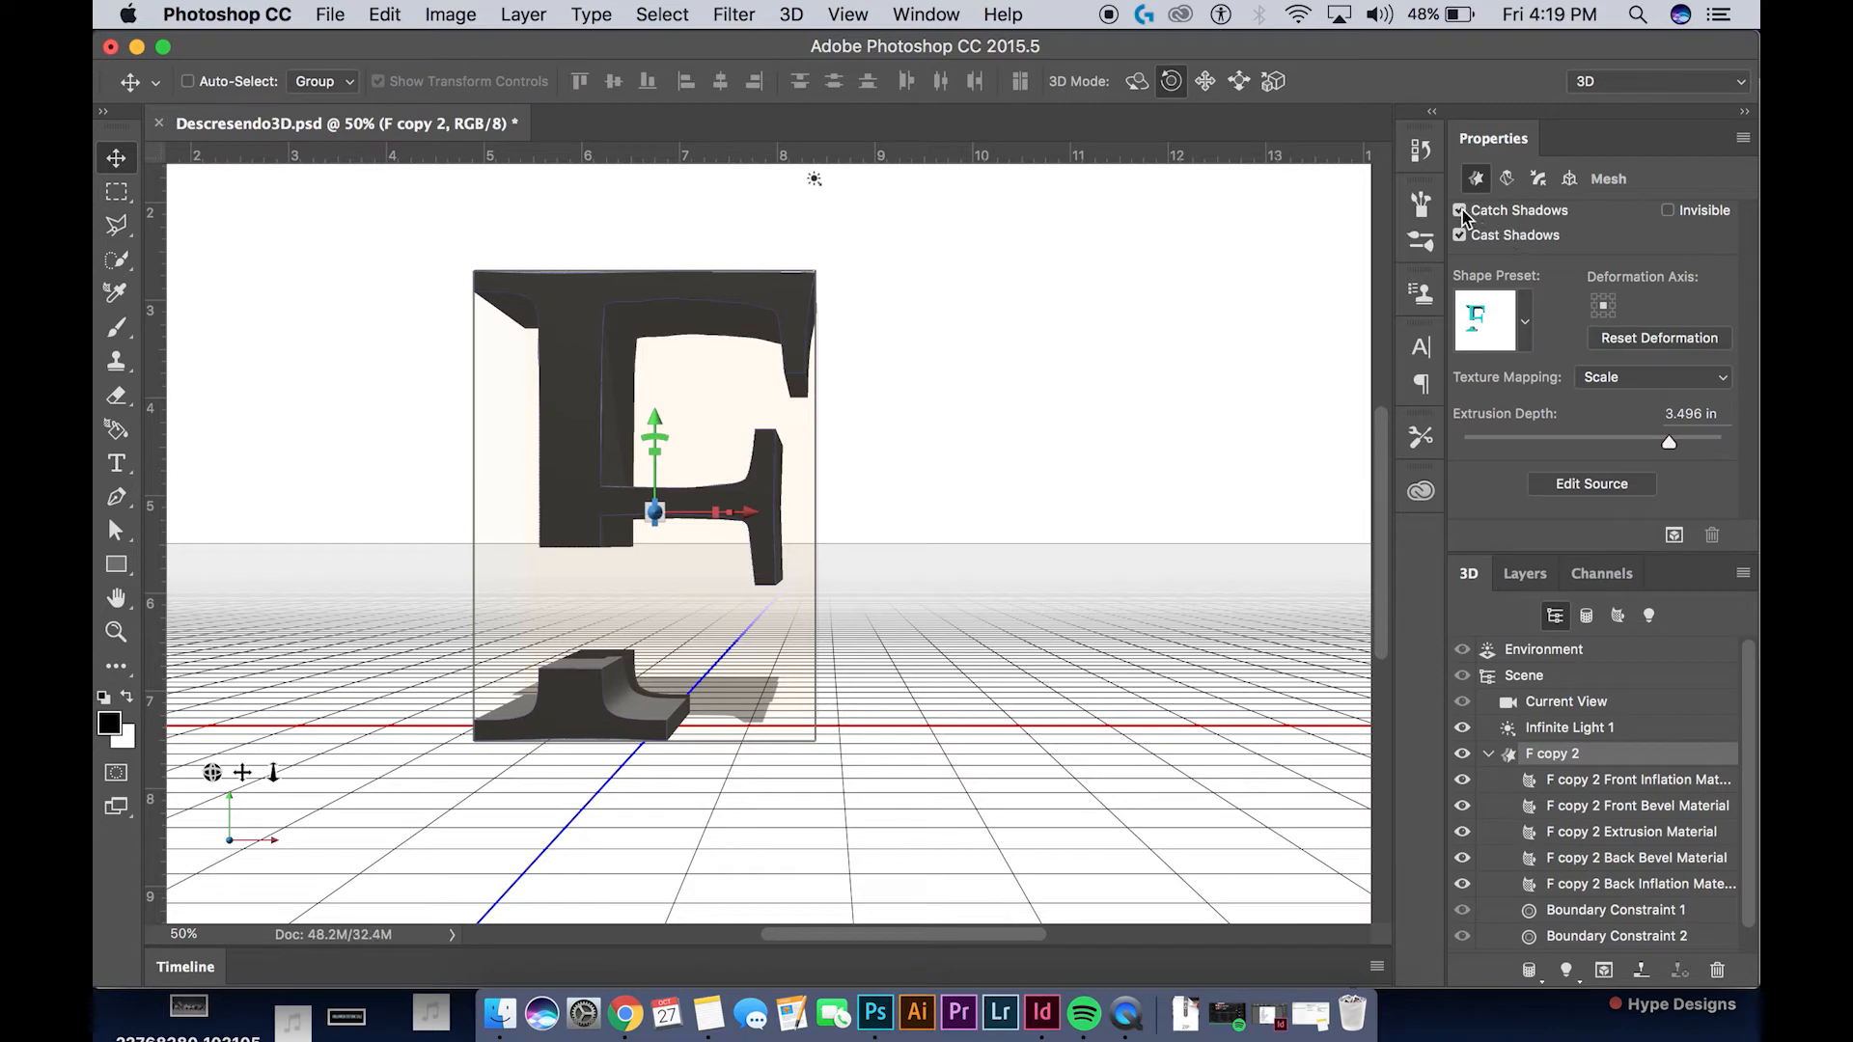
click(1460, 235)
click(1460, 235)
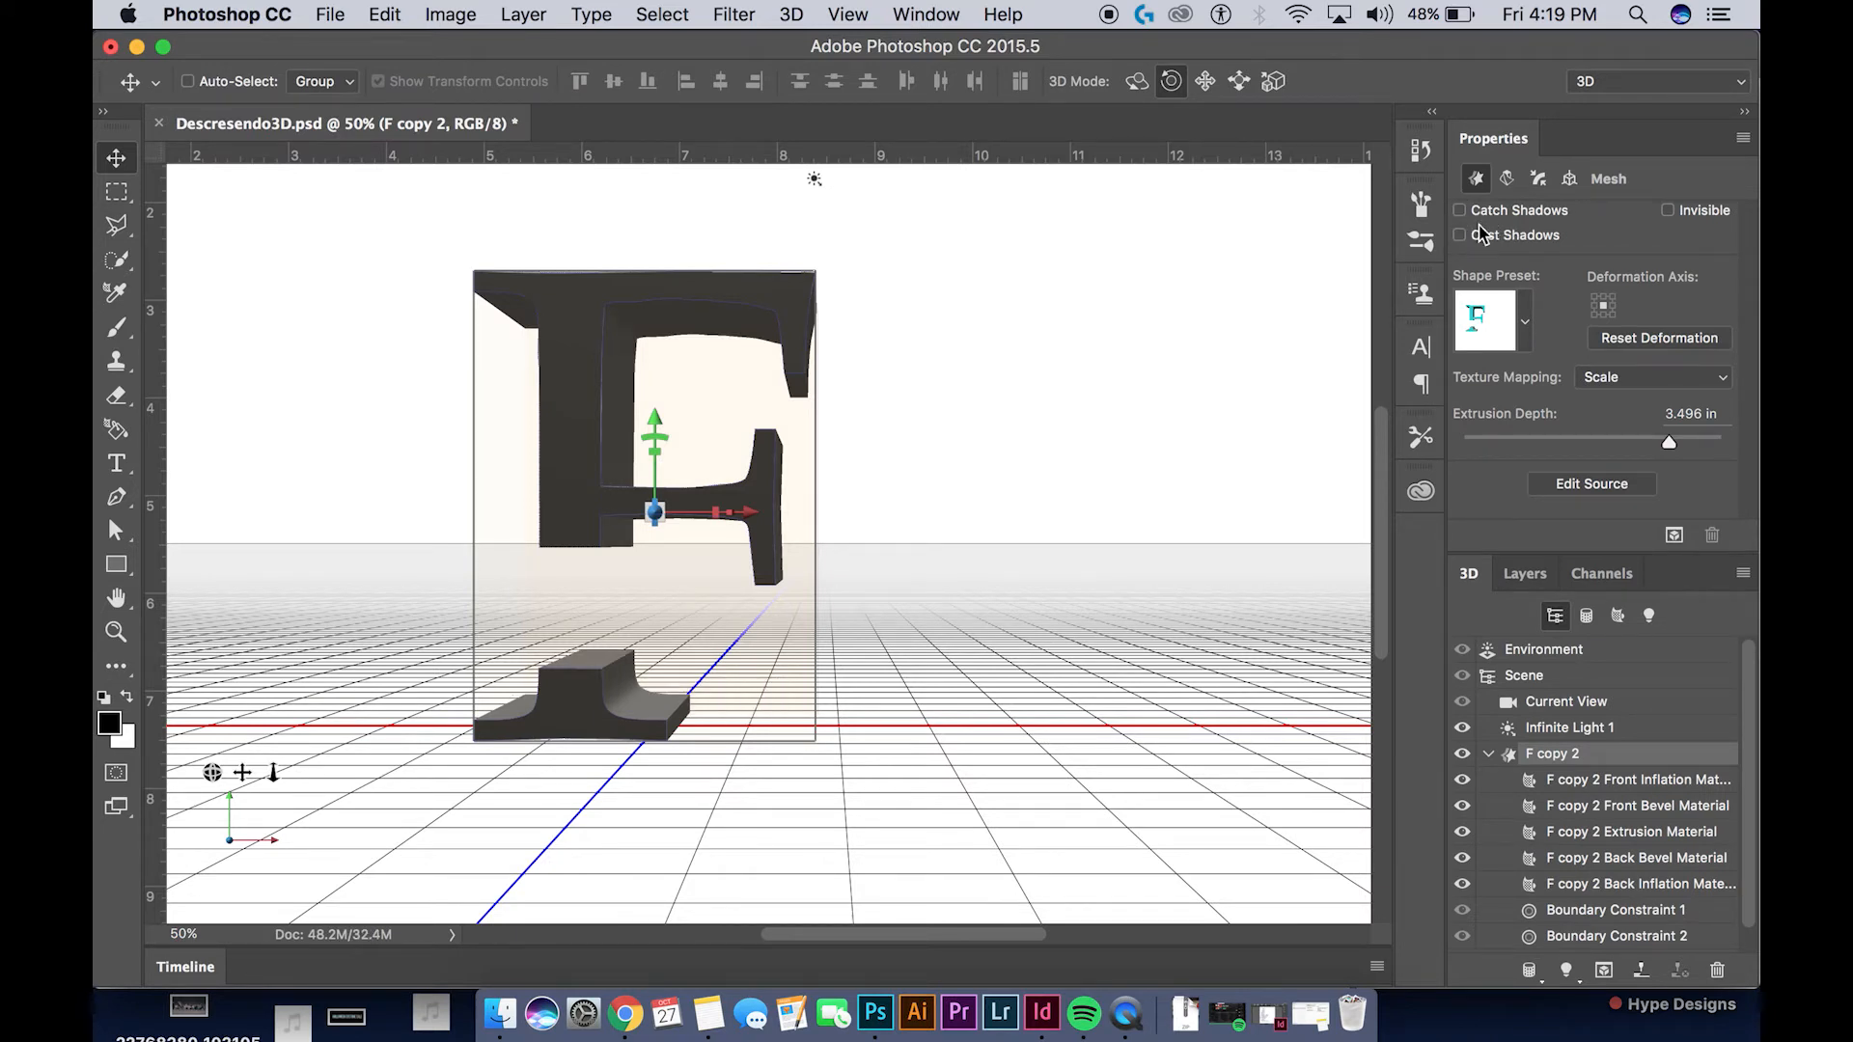
Rasterize the extruded F copy 2 3D layer
click(1533, 574)
right_click(1594, 793)
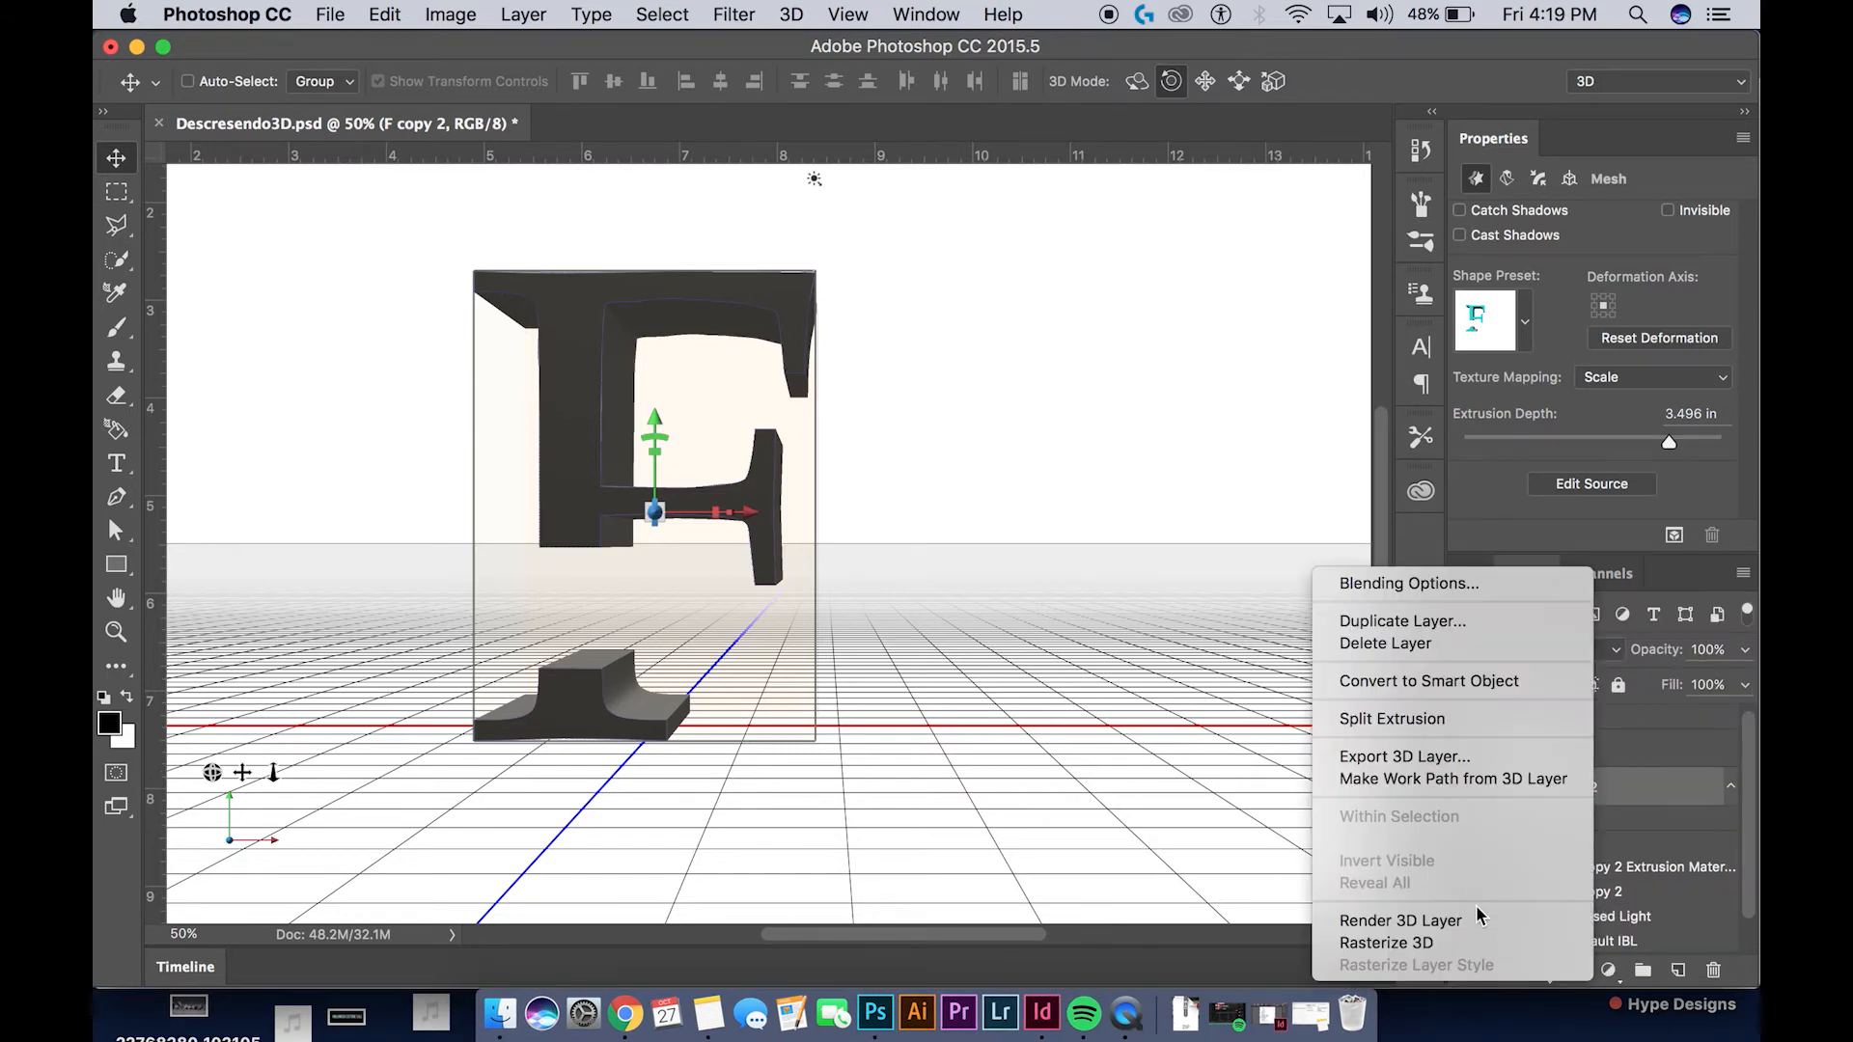
click(1462, 941)
Compare the whole extruded F with the cut F copy 2 by alternating the visibility of the two layers
click(1467, 792)
click(1468, 755)
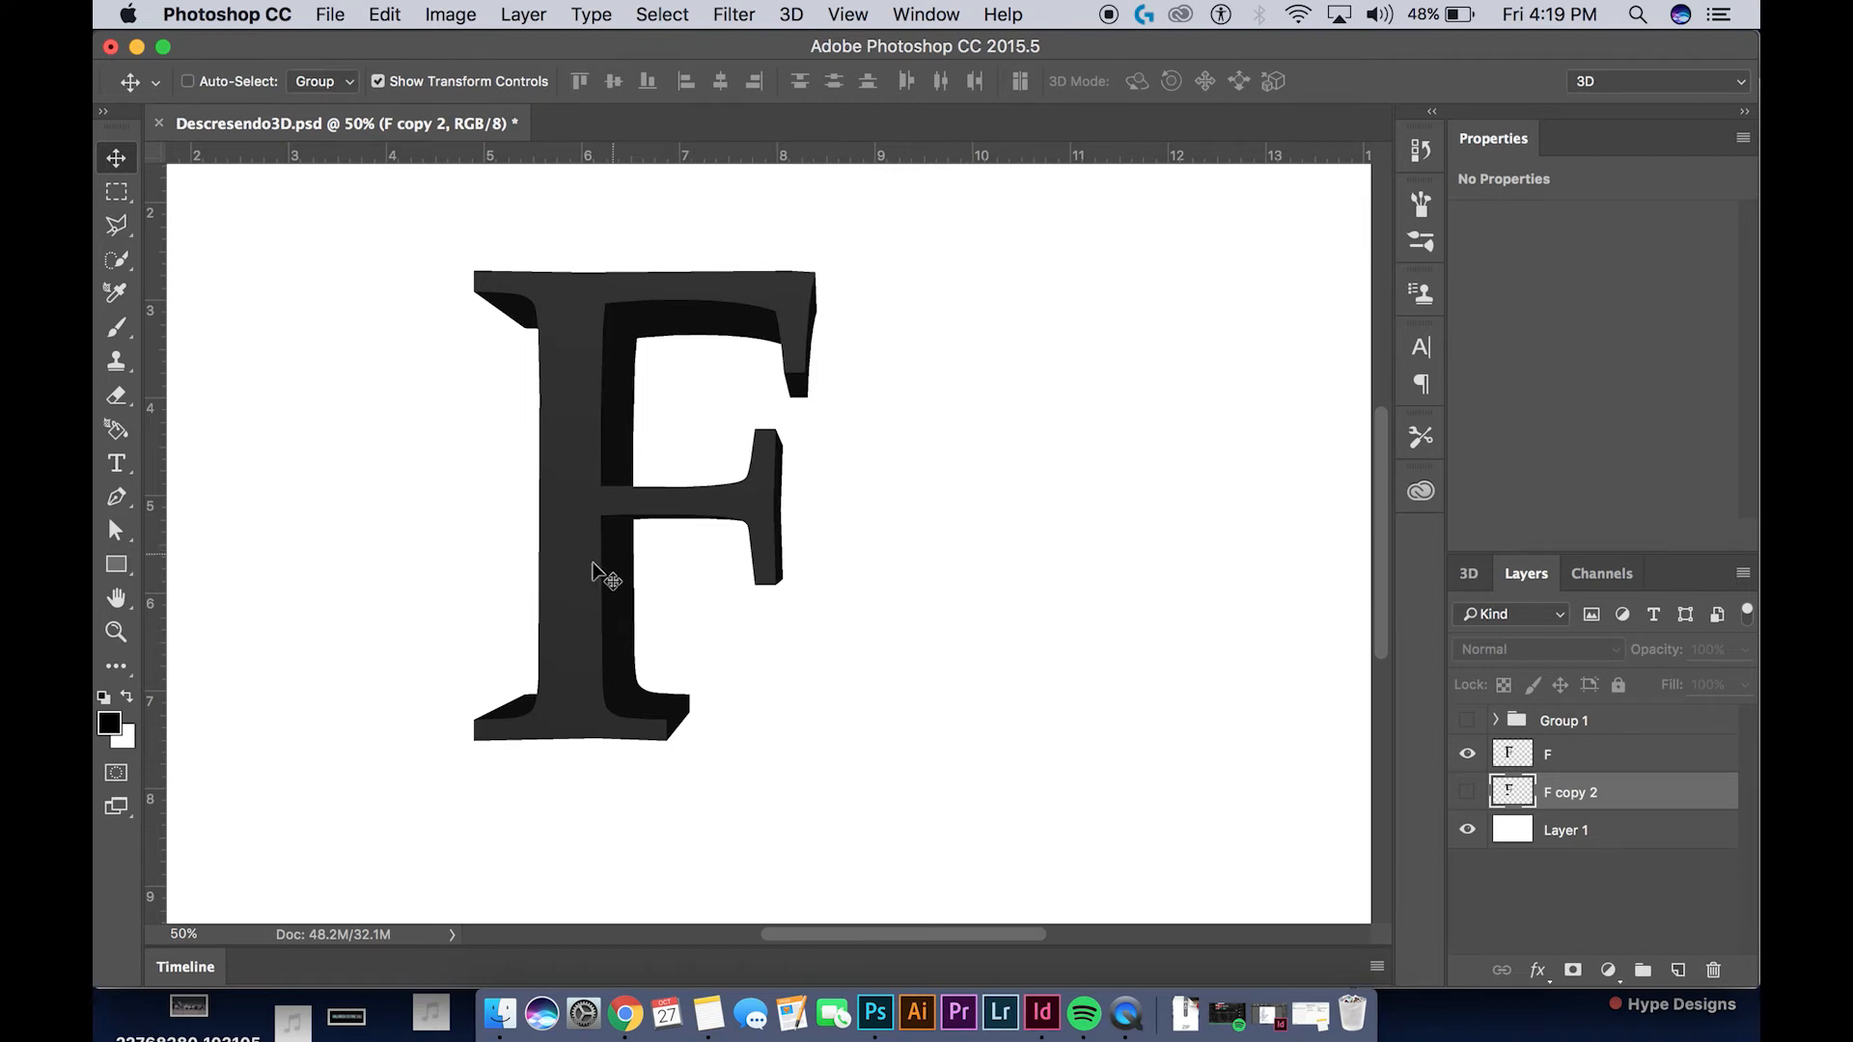
click(1468, 754)
click(1468, 792)
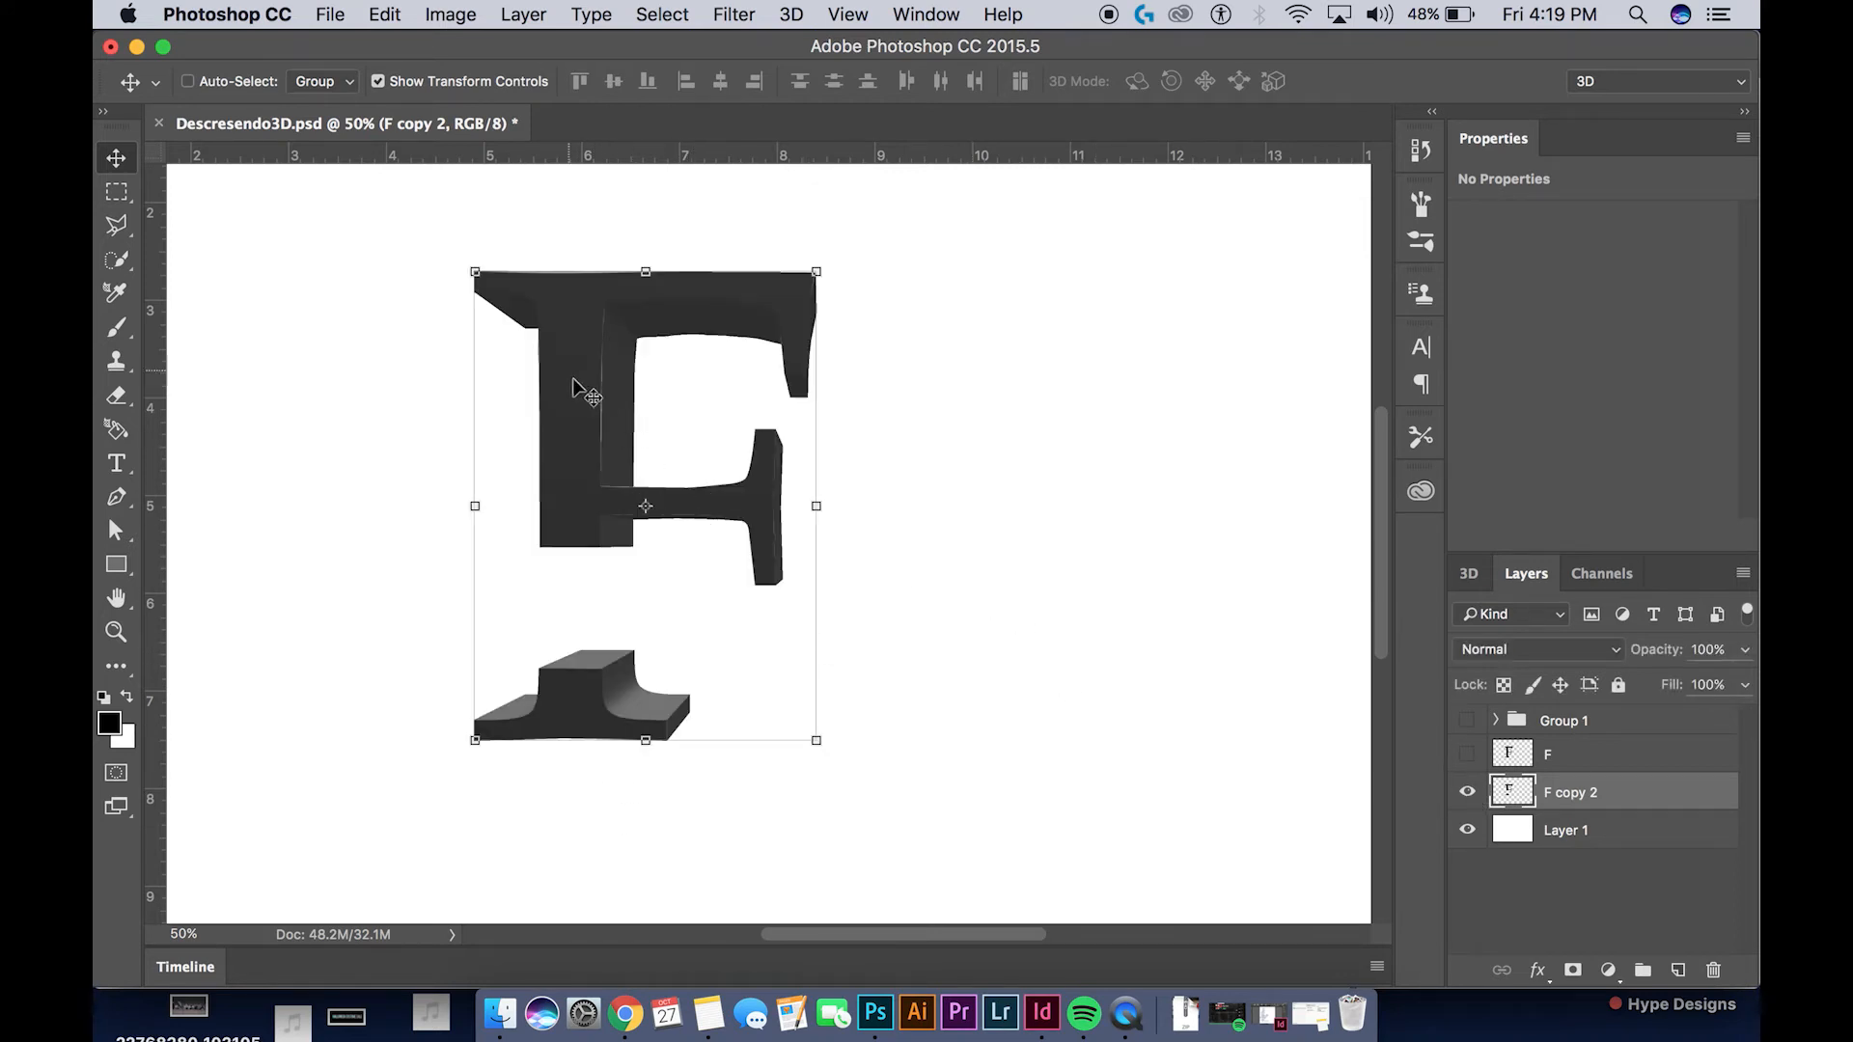
Show the F layer over F copy 2 and reduce its opacity to 21%
click(1468, 754)
click(1611, 755)
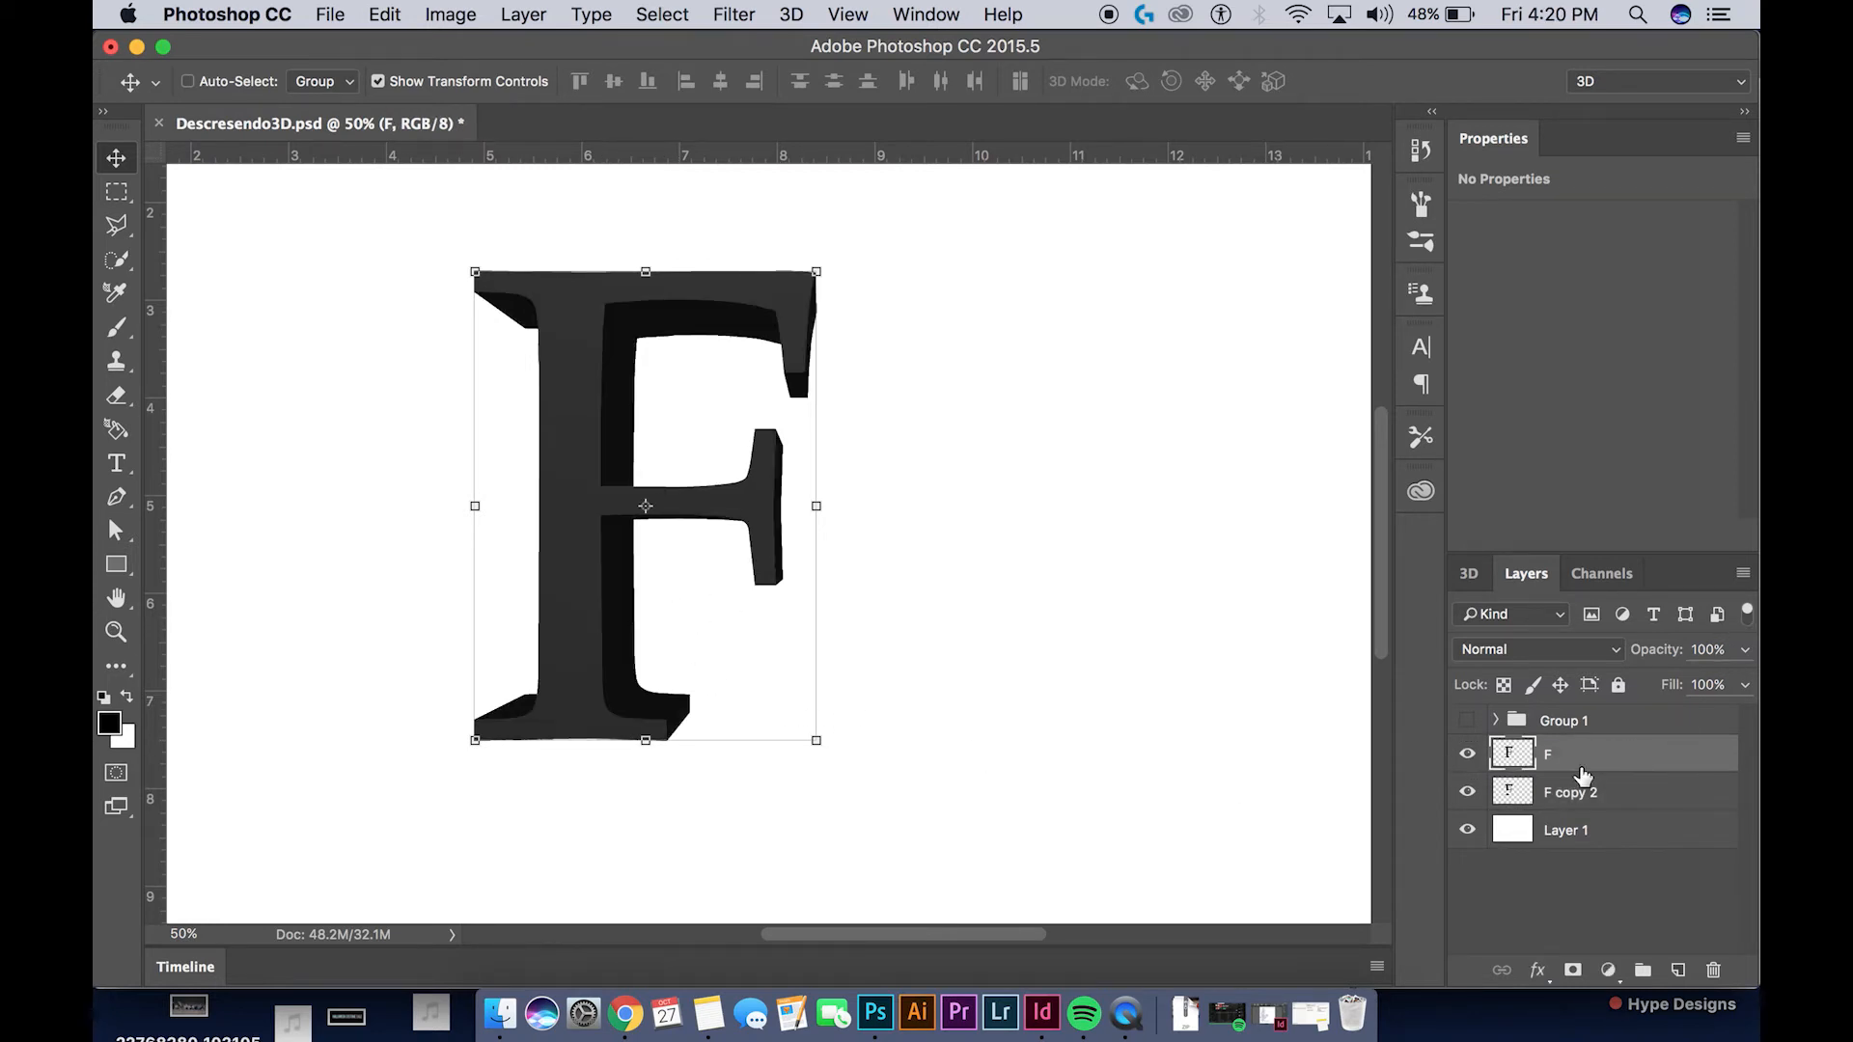
click(1744, 649)
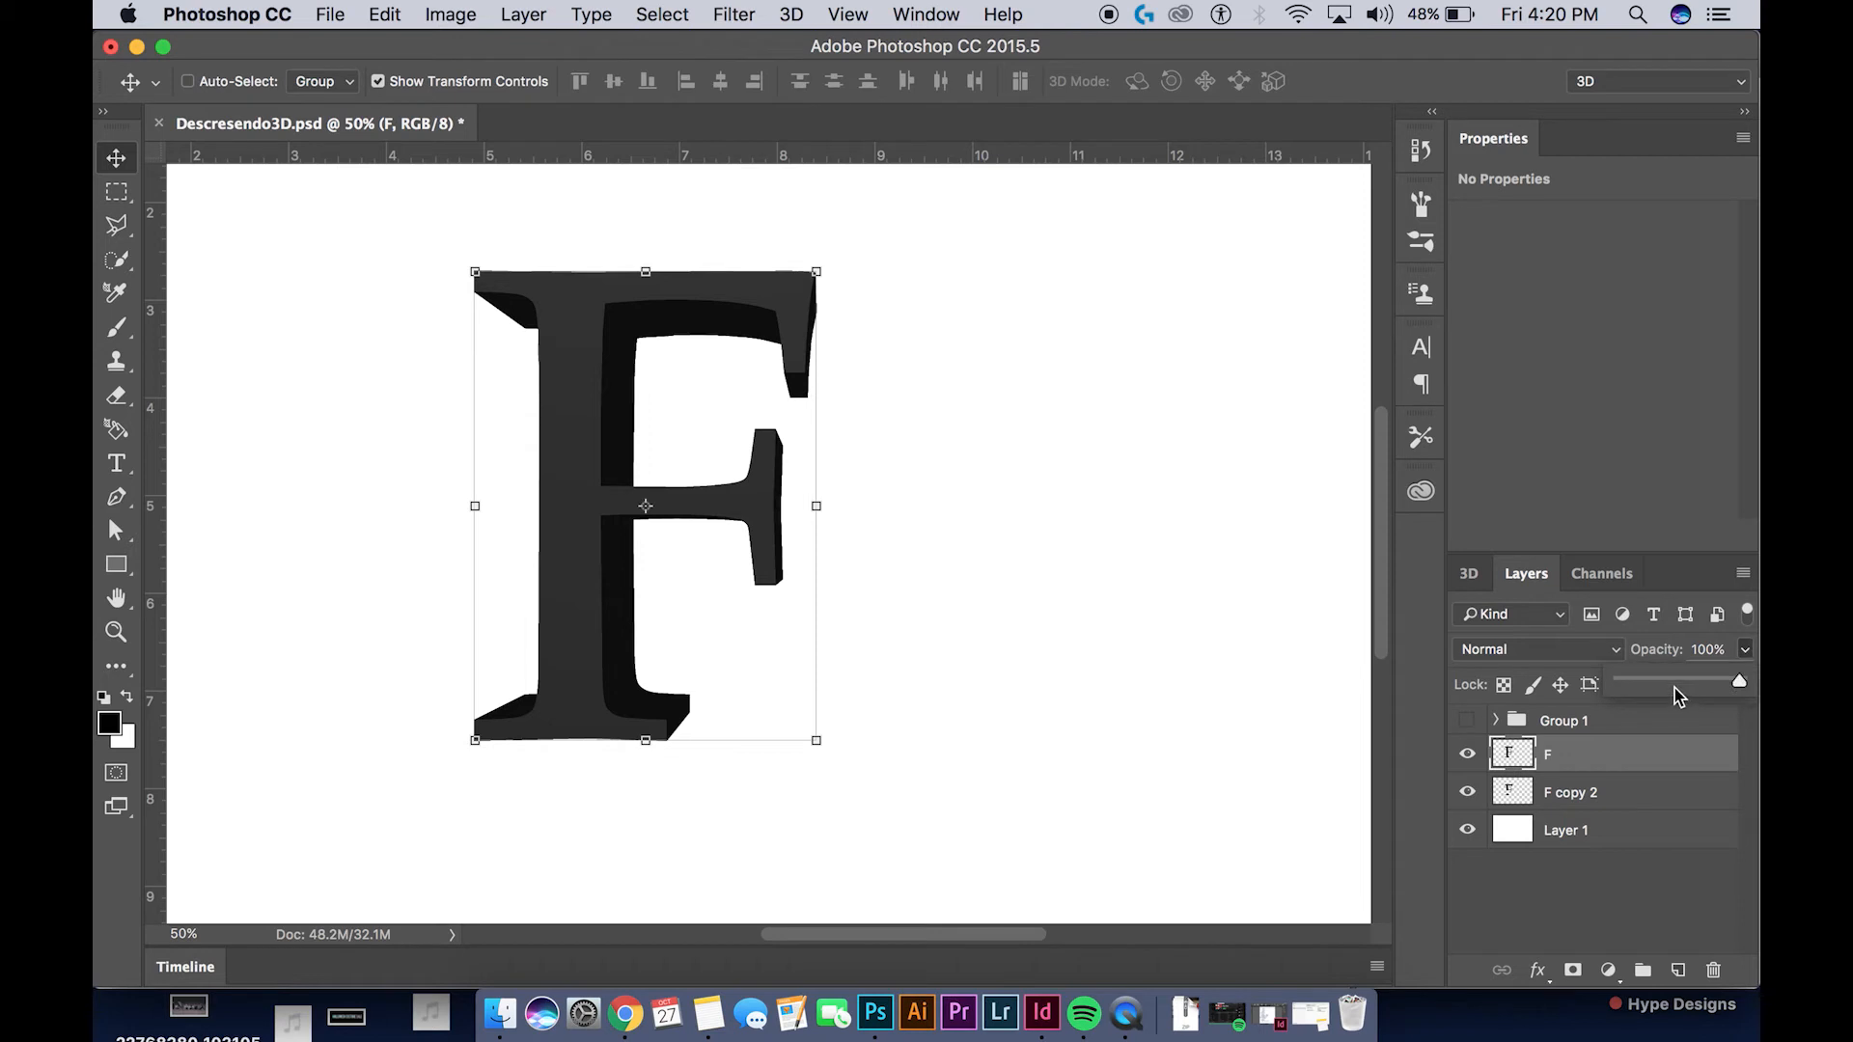
drag(1661, 687, 1643, 683)
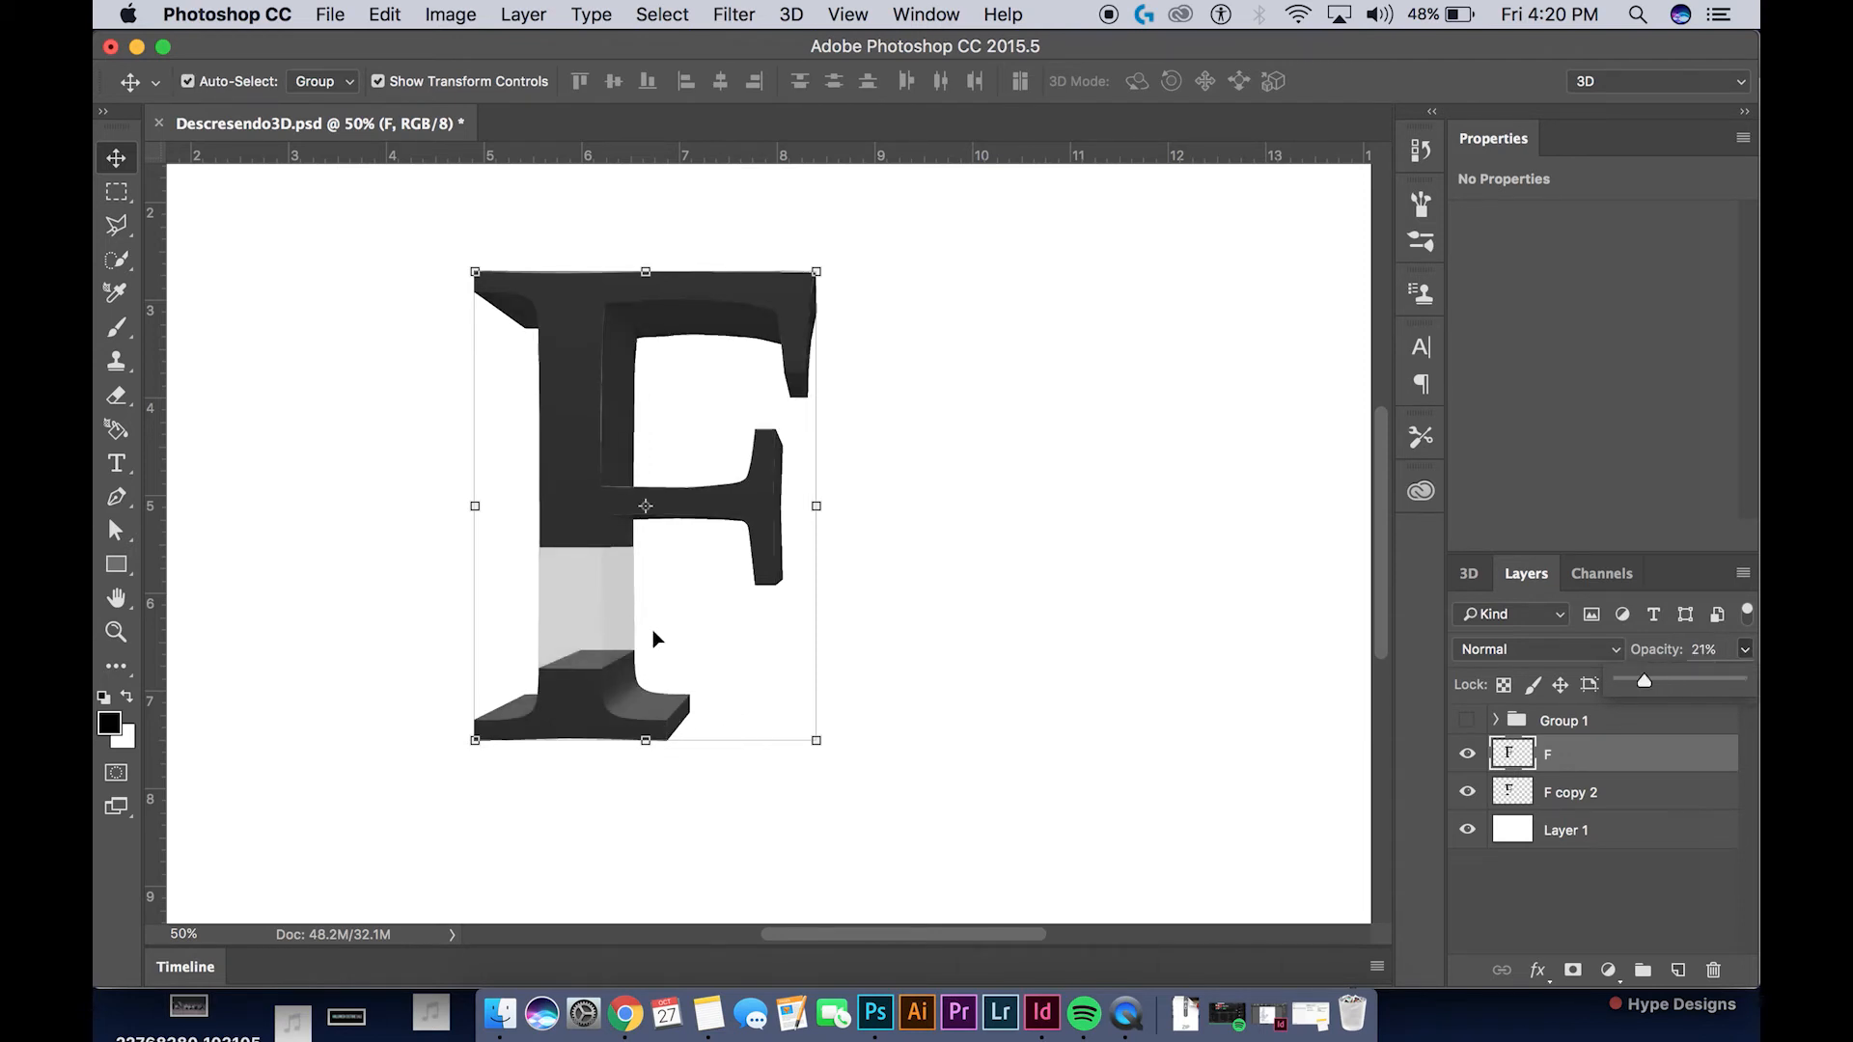
Delete the faded stem section of the F layer with a Polygonal Lasso selection following the cut edges of F copy 2, and deselect
key(super+equal)
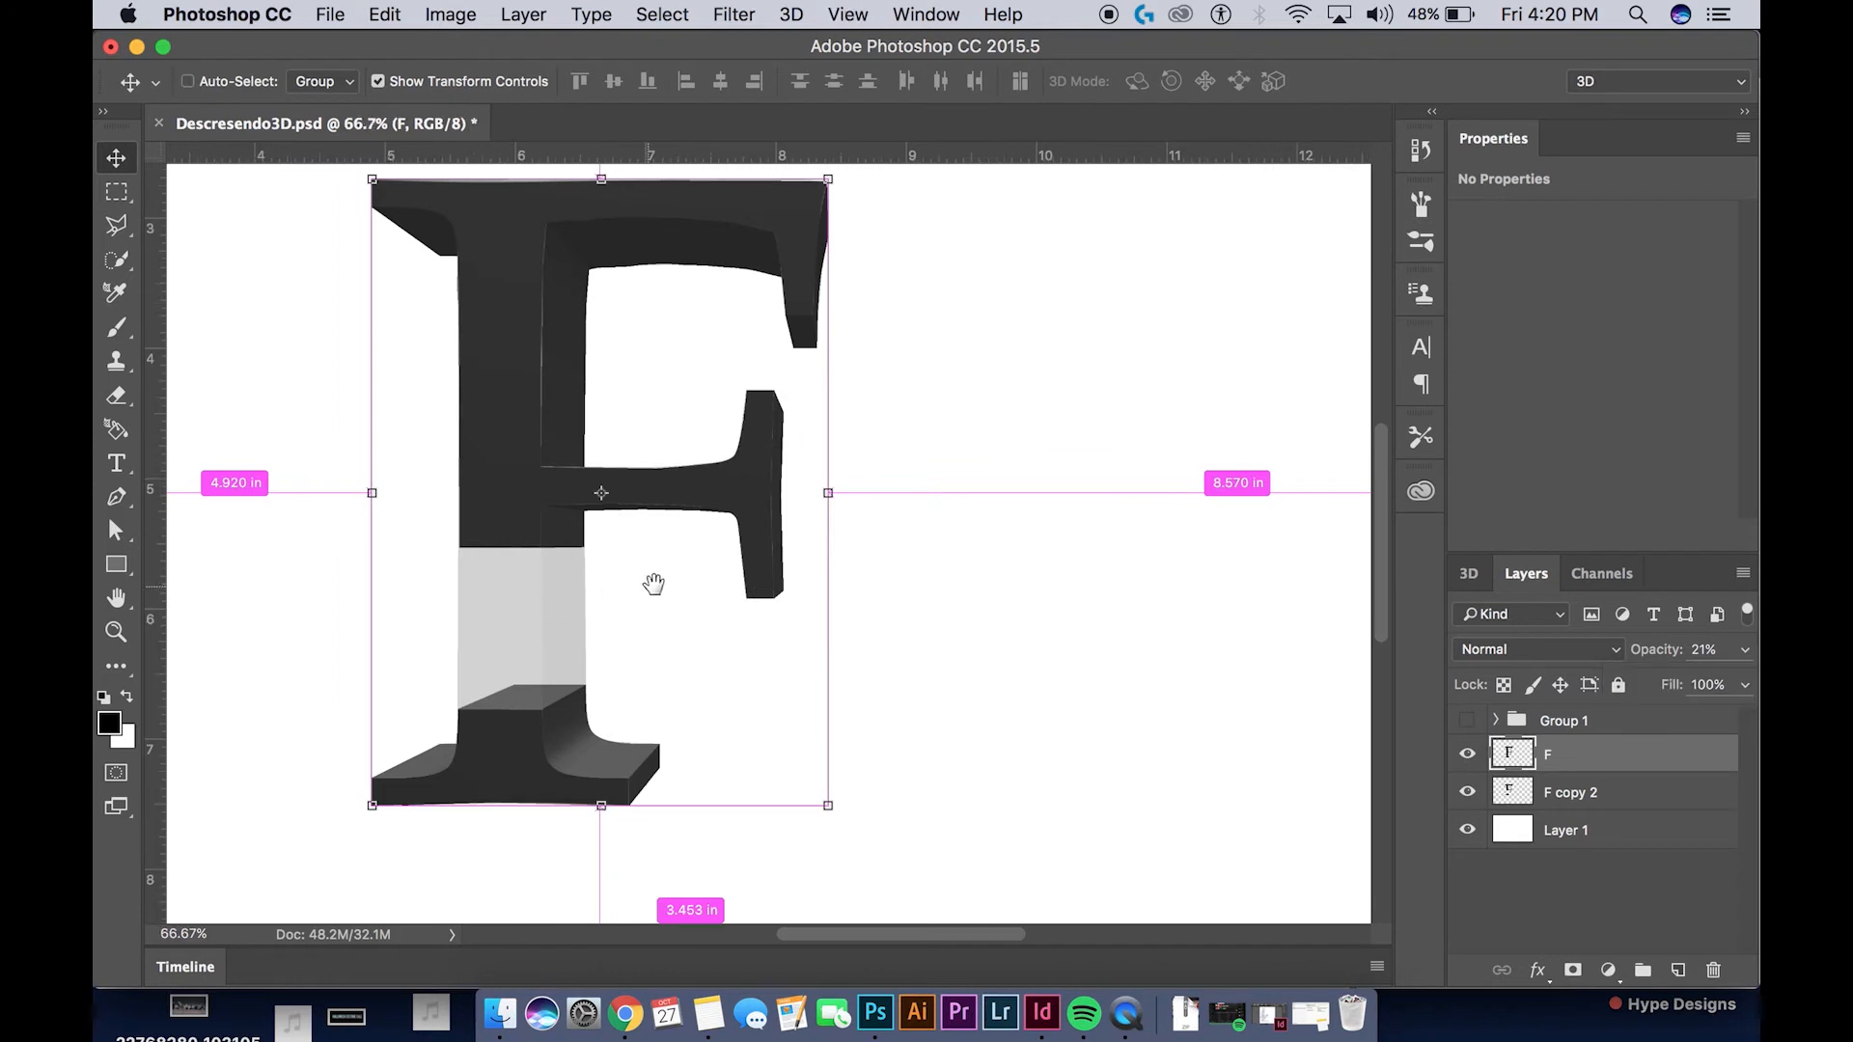
key(super+equal)
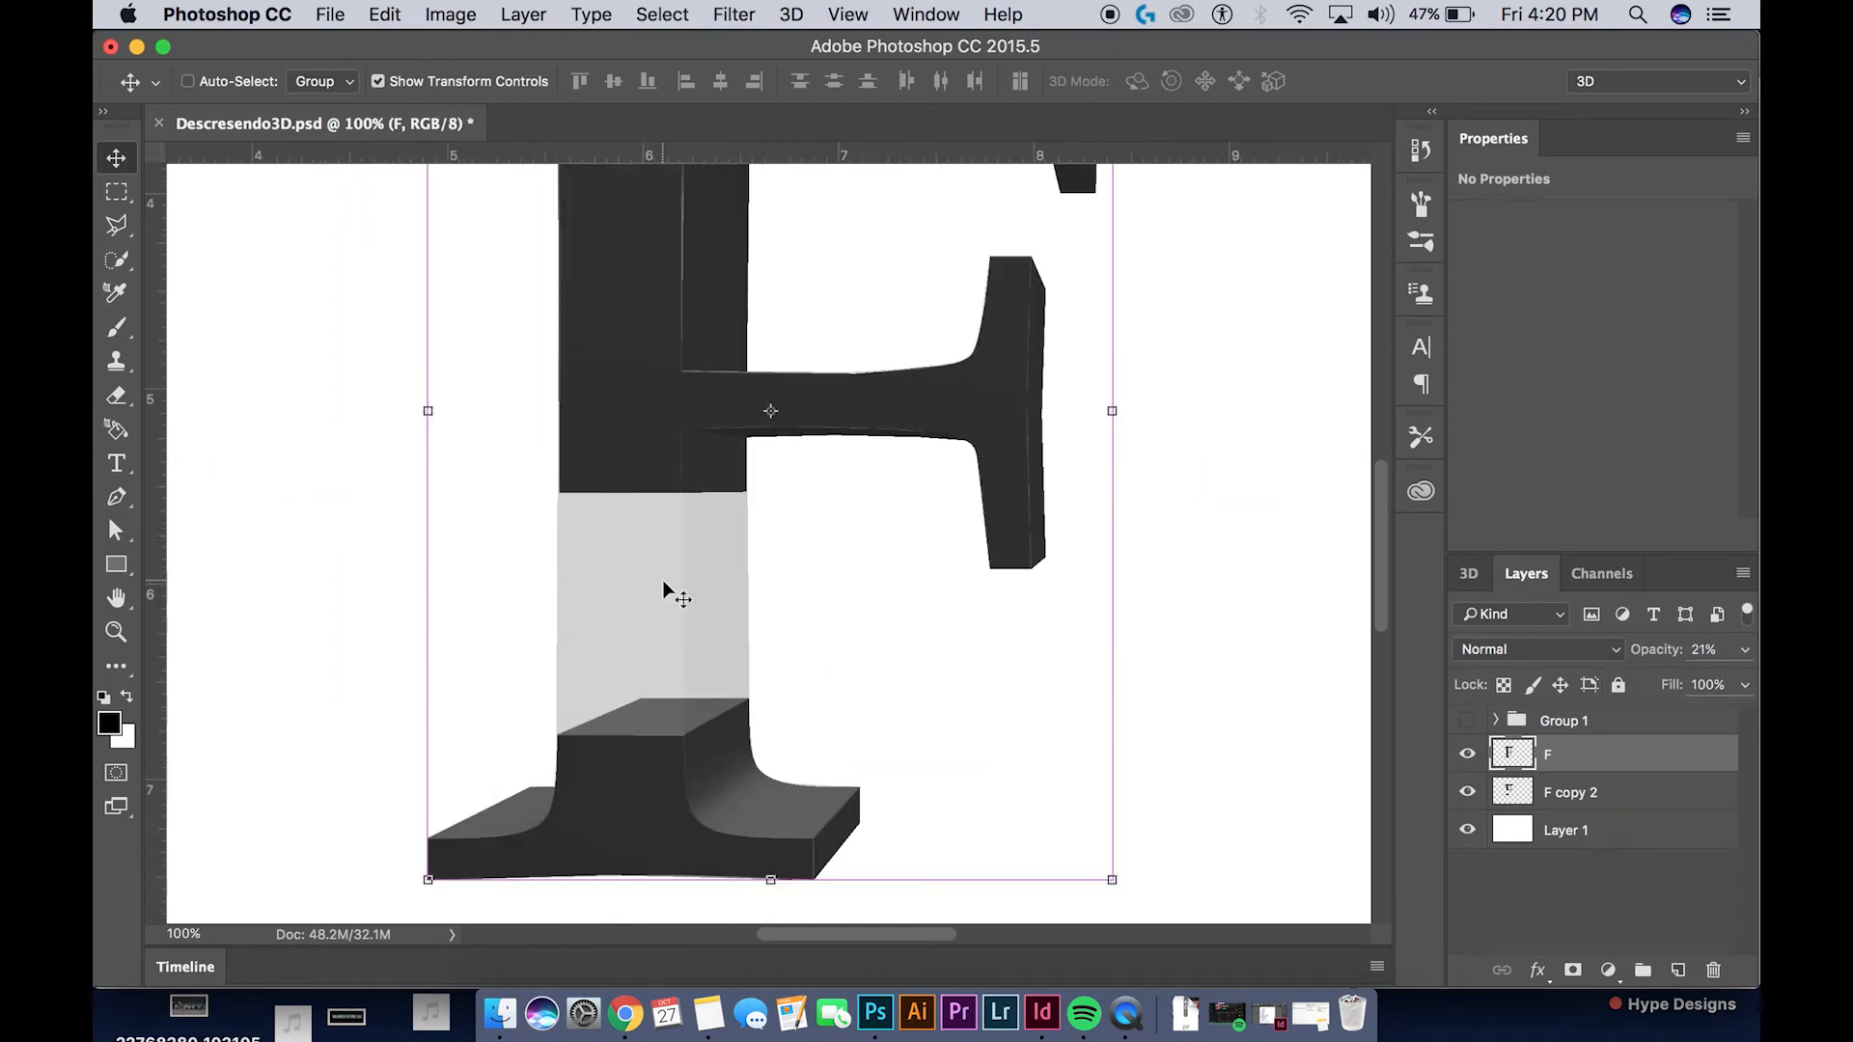
click(118, 220)
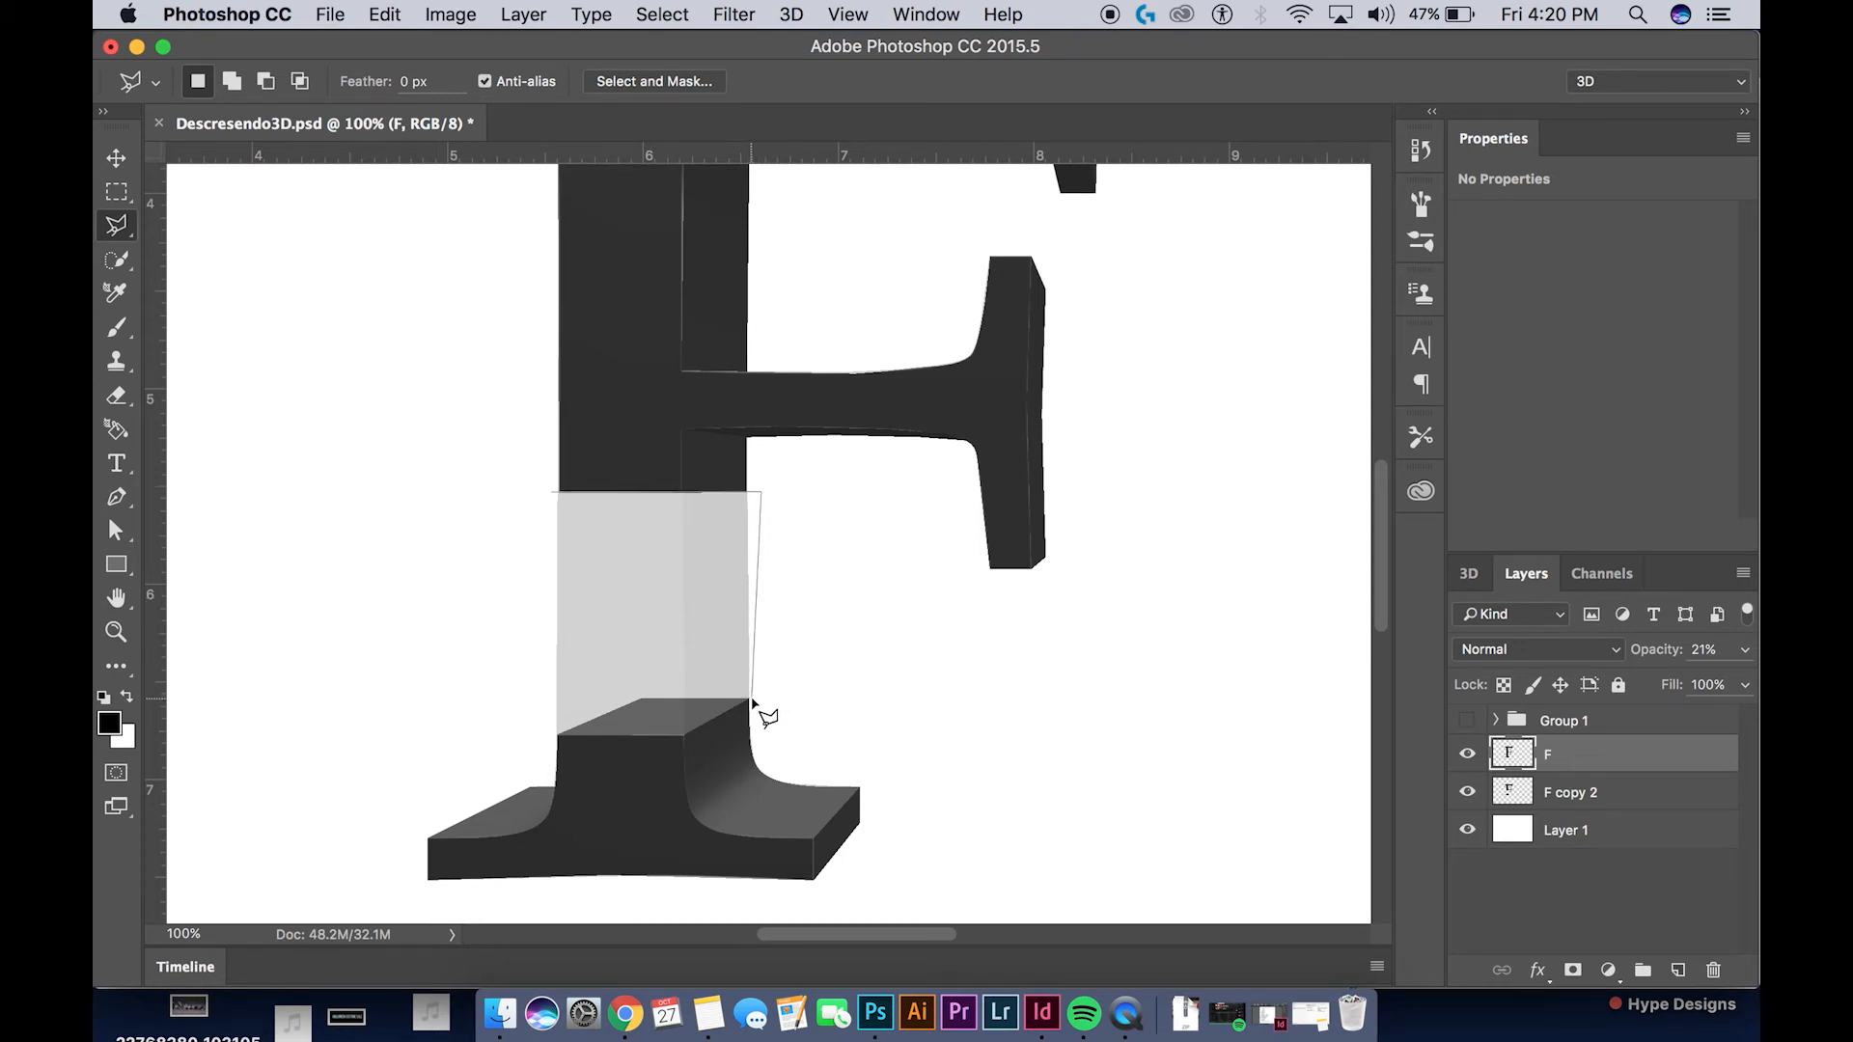
click(751, 698)
click(640, 698)
click(547, 740)
click(544, 504)
key(BackSpace)
key(super+d)
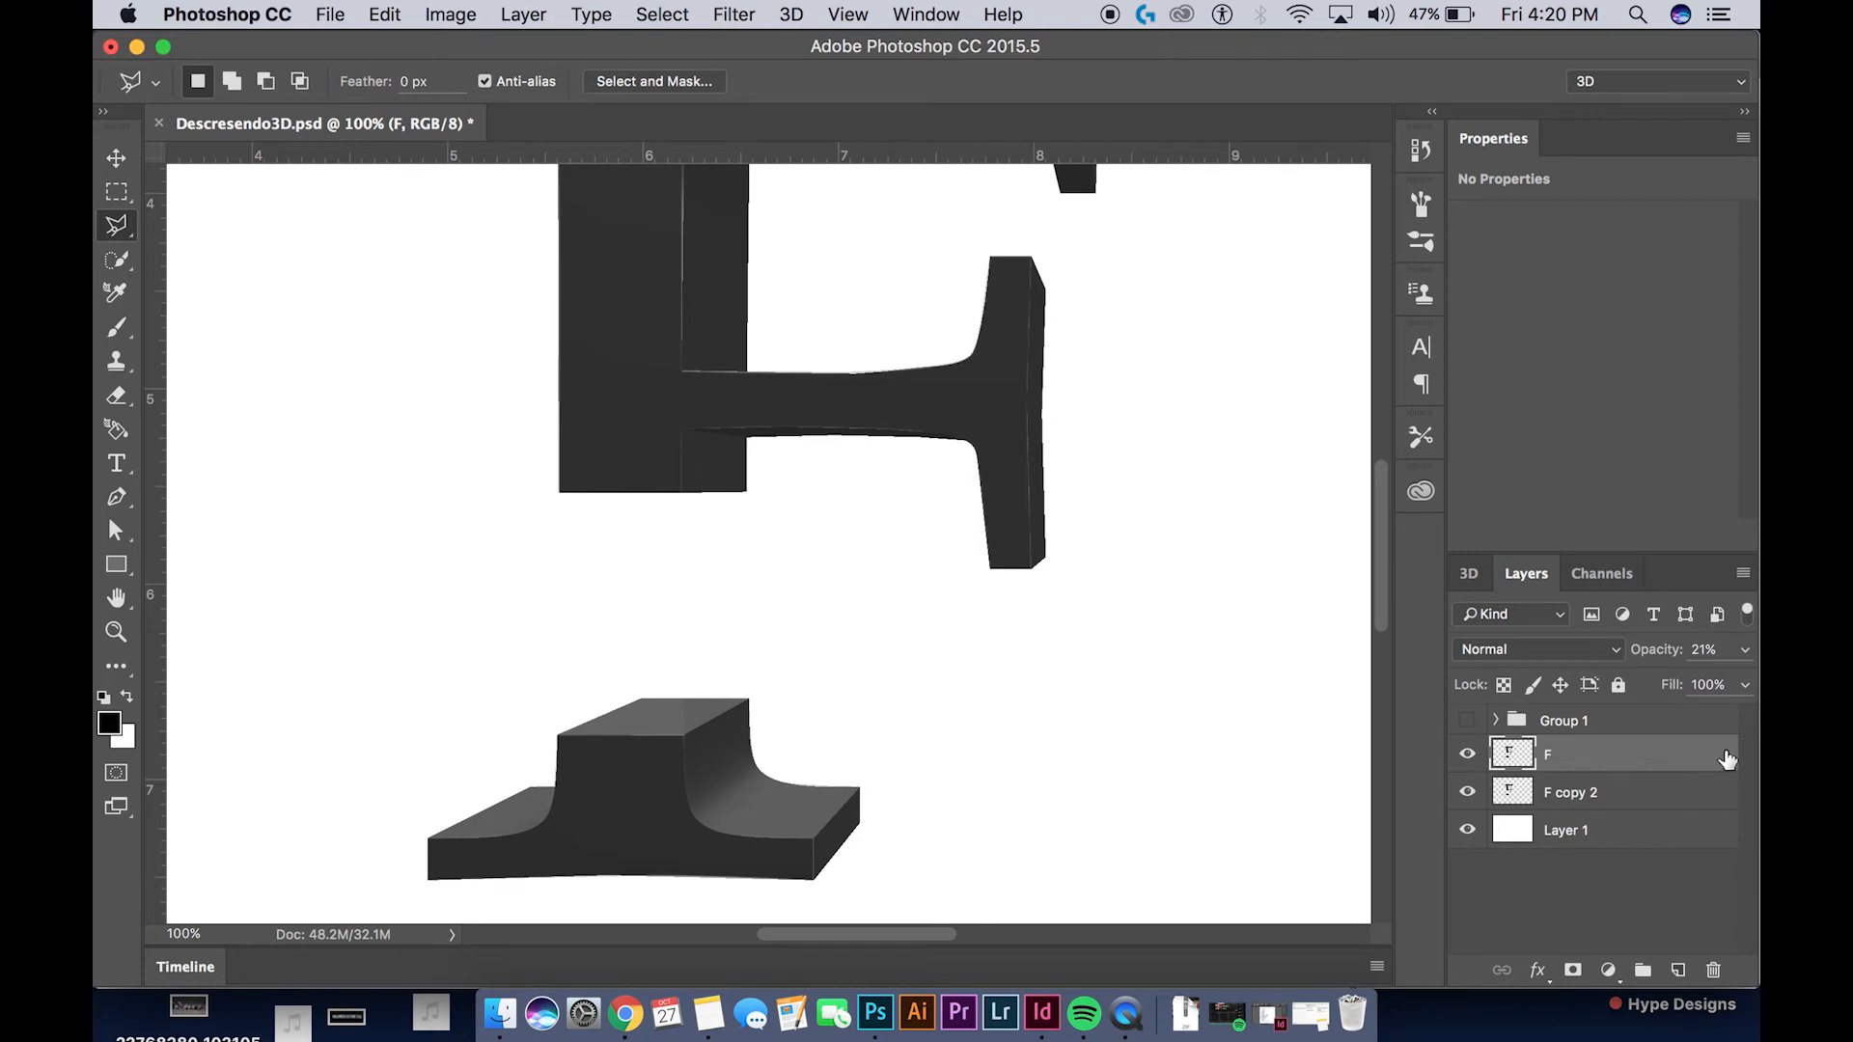
Raise the F layer's opacity to 100% to check the cut, and lower it again to 23%
click(1746, 651)
drag(1708, 687, 1739, 681)
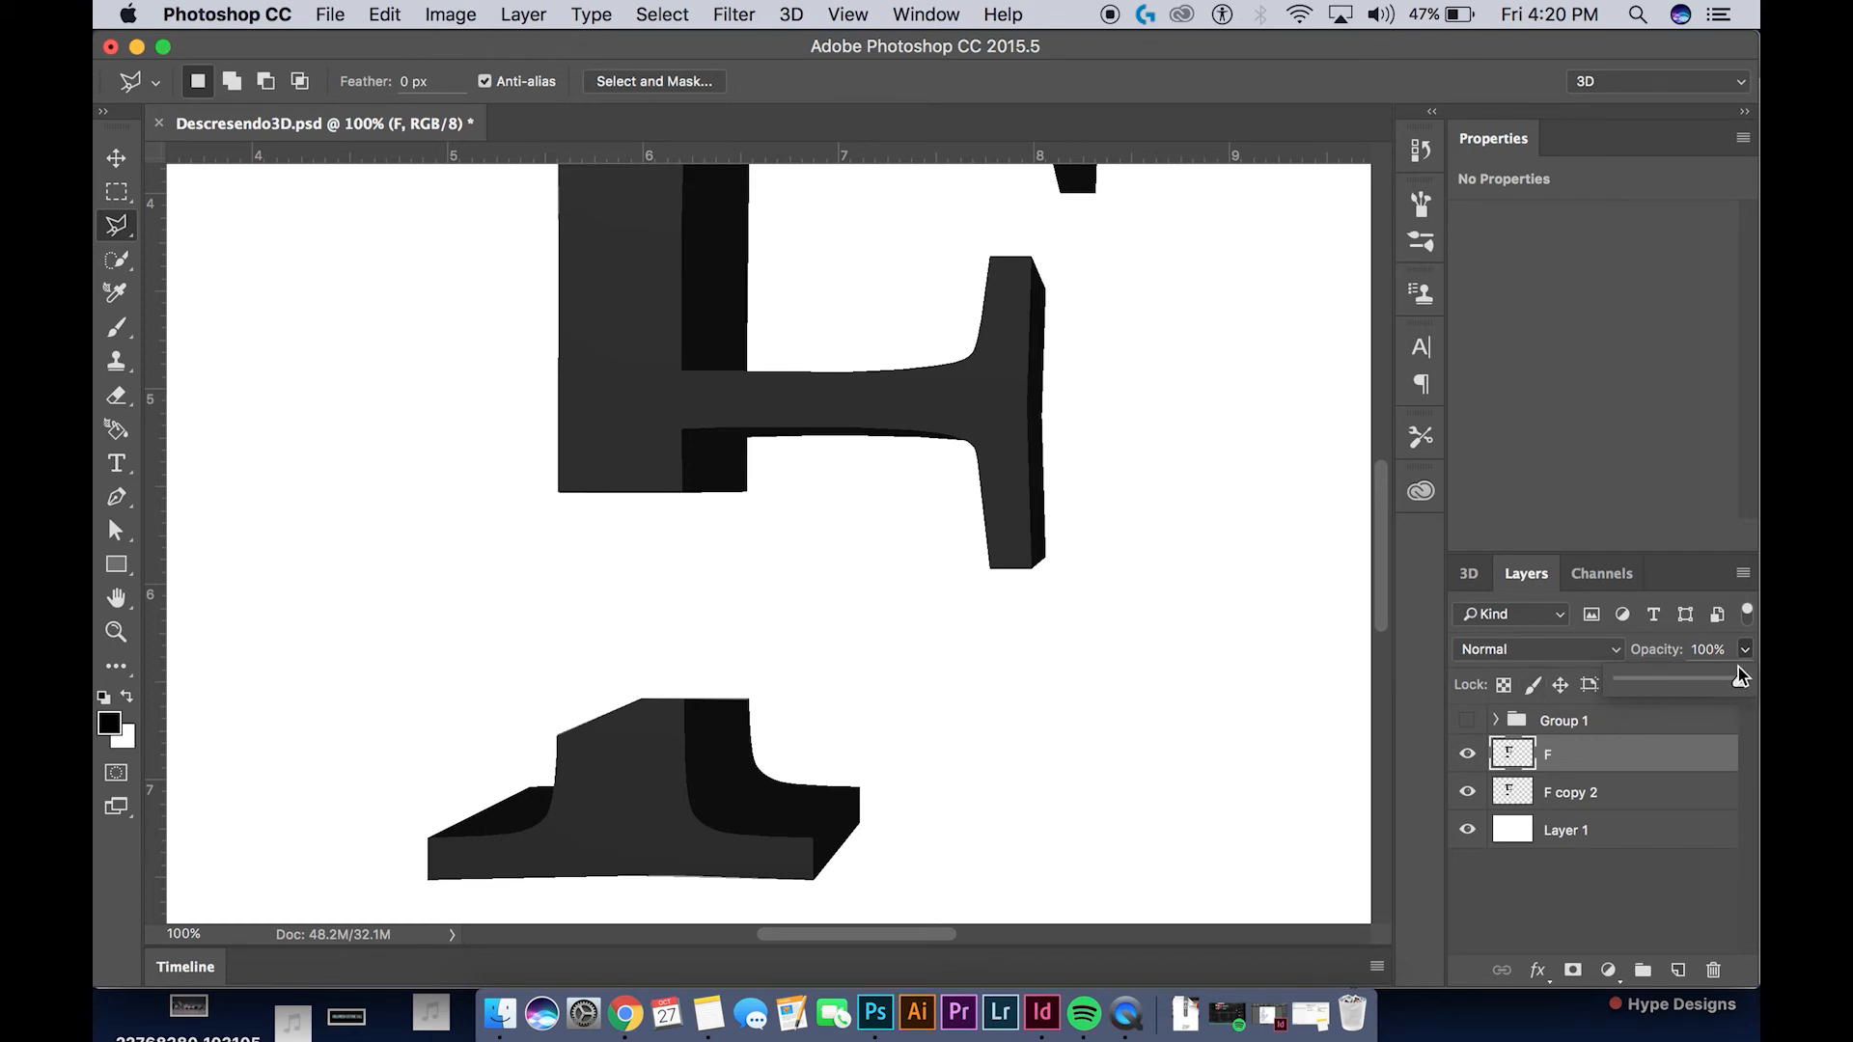
drag(1733, 679, 1645, 679)
click(1607, 752)
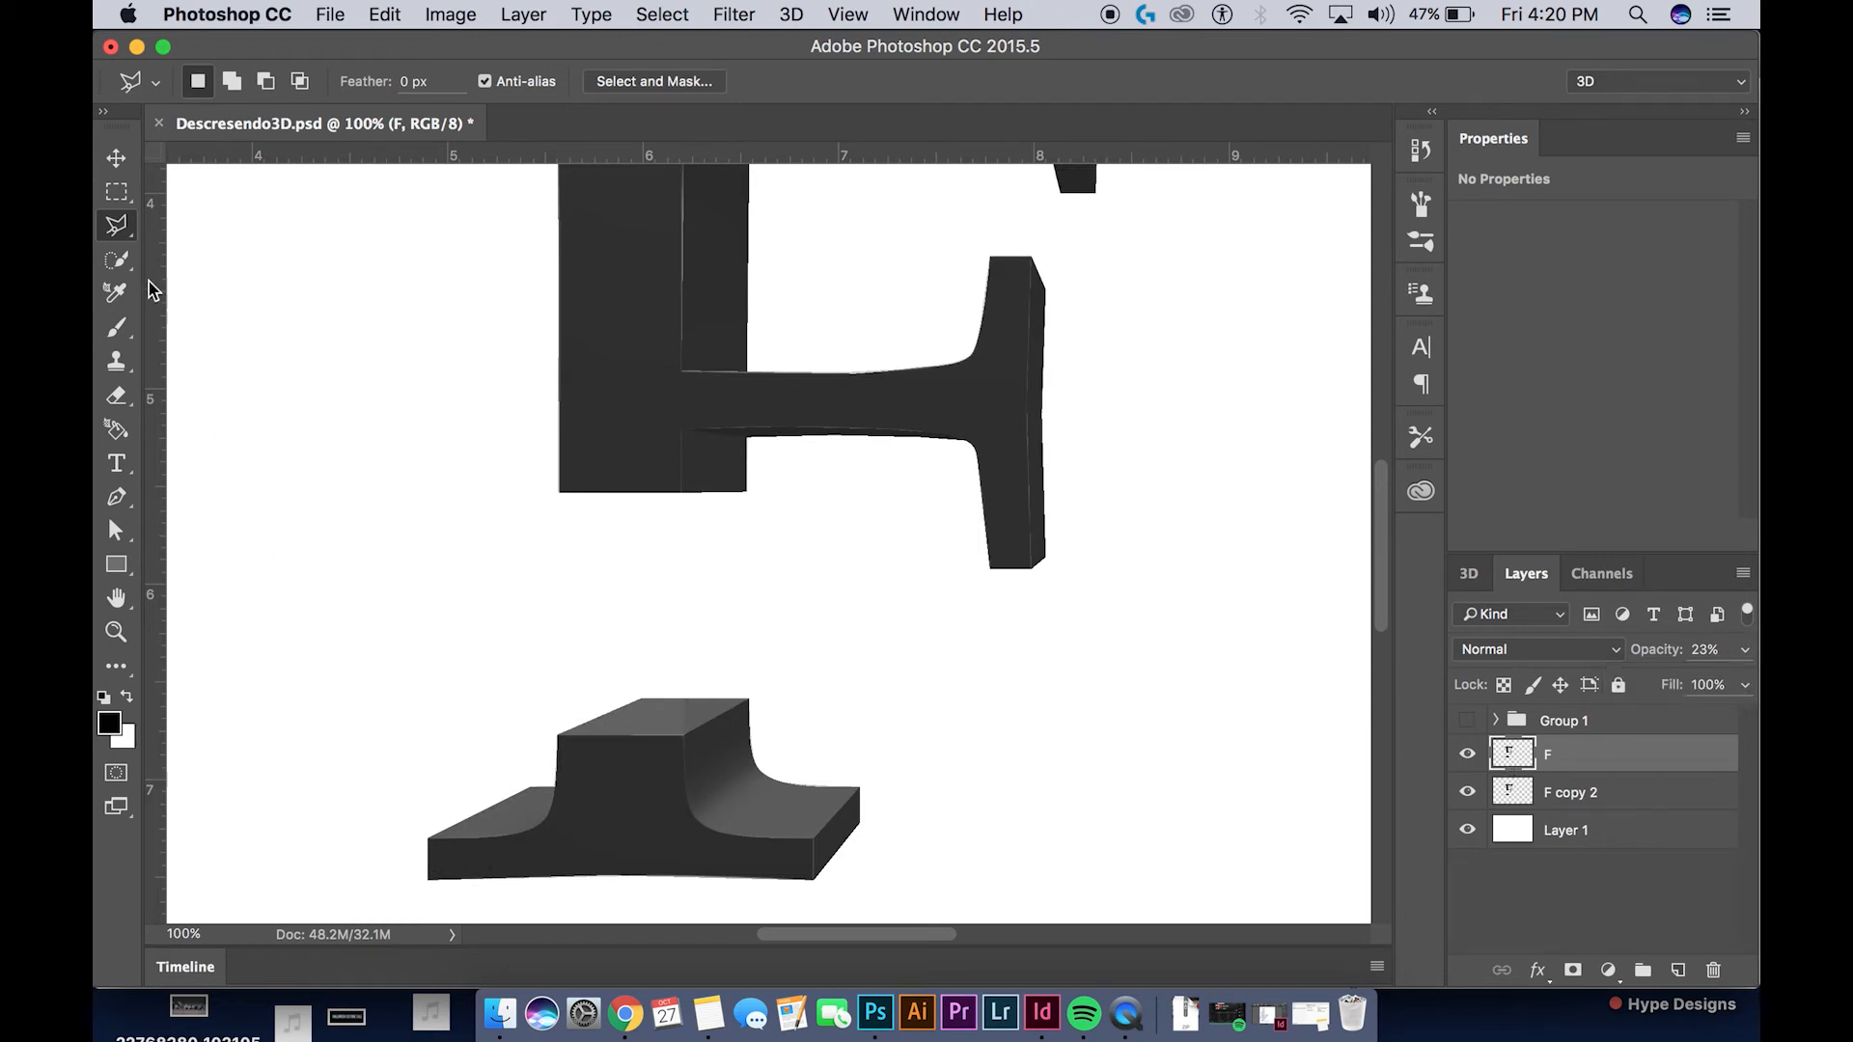
Select the top face of the F's lower stem piece with the Polygonal Lasso, following its four corners
key(super+plus)
key(super+plus)
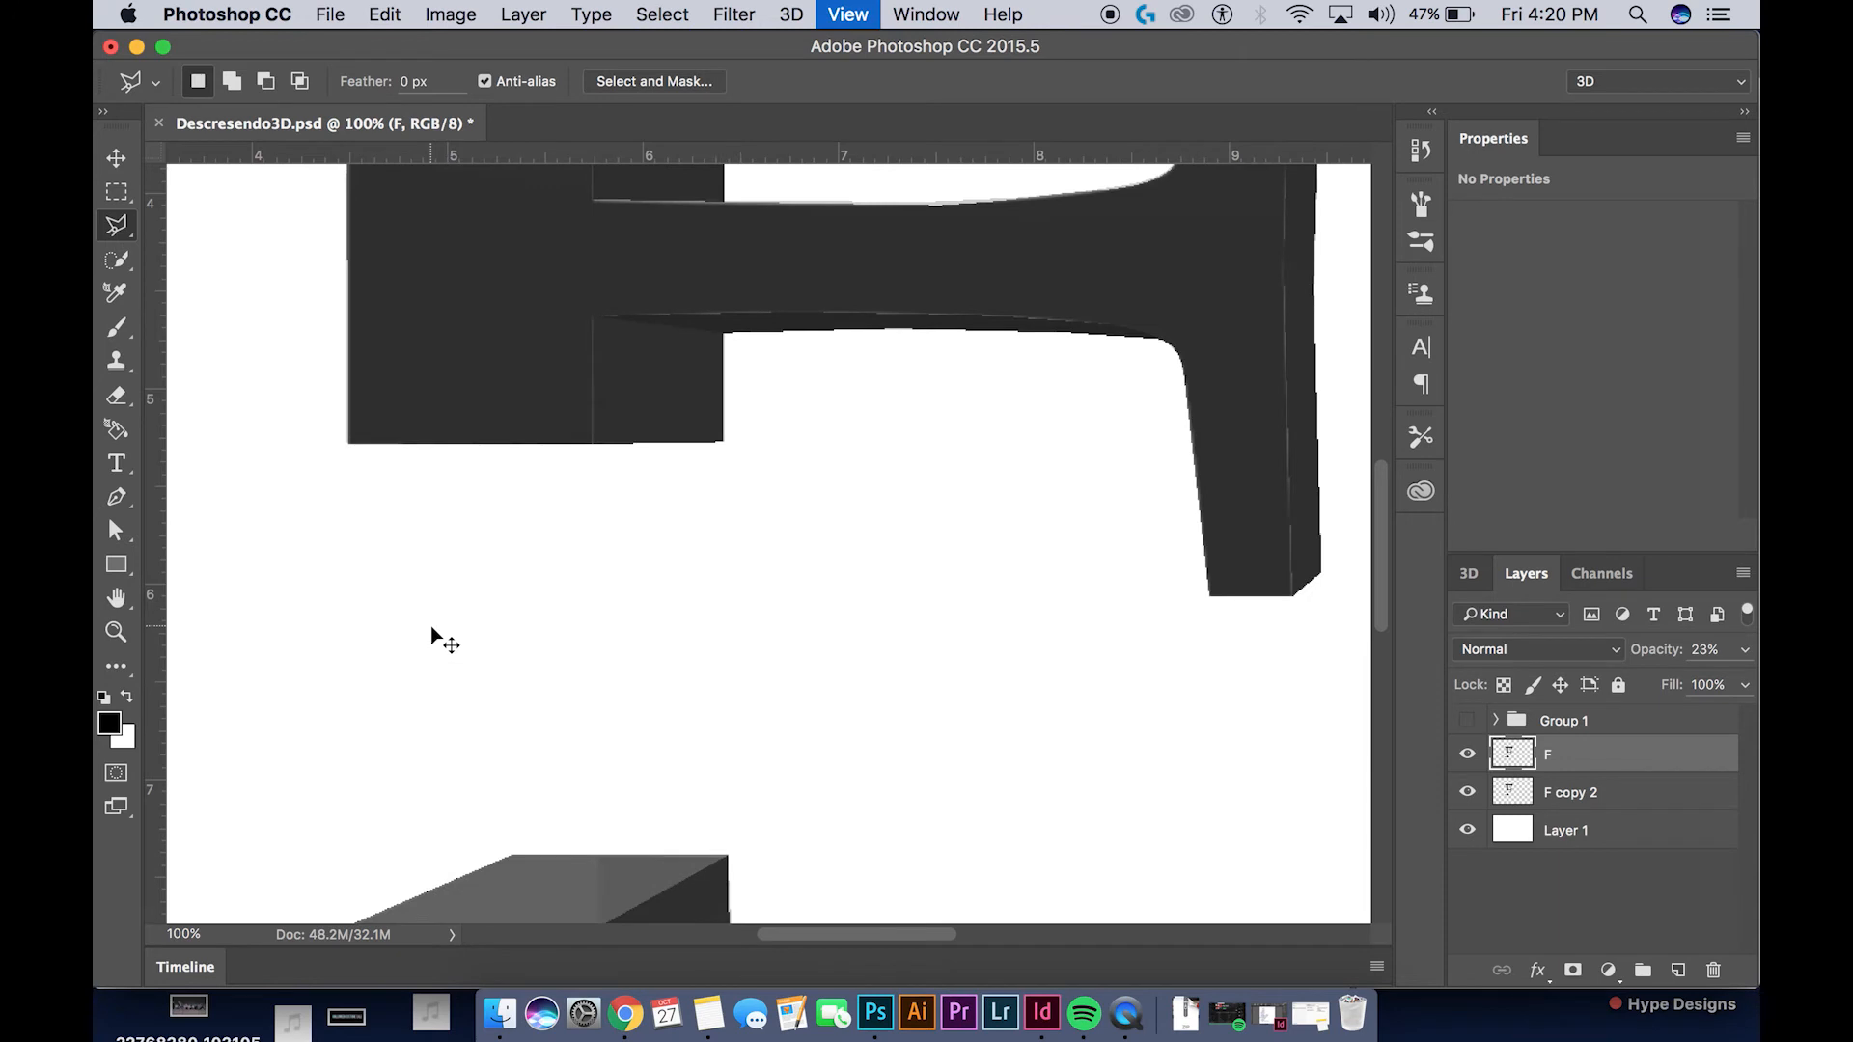
drag(662, 550, 906, 216)
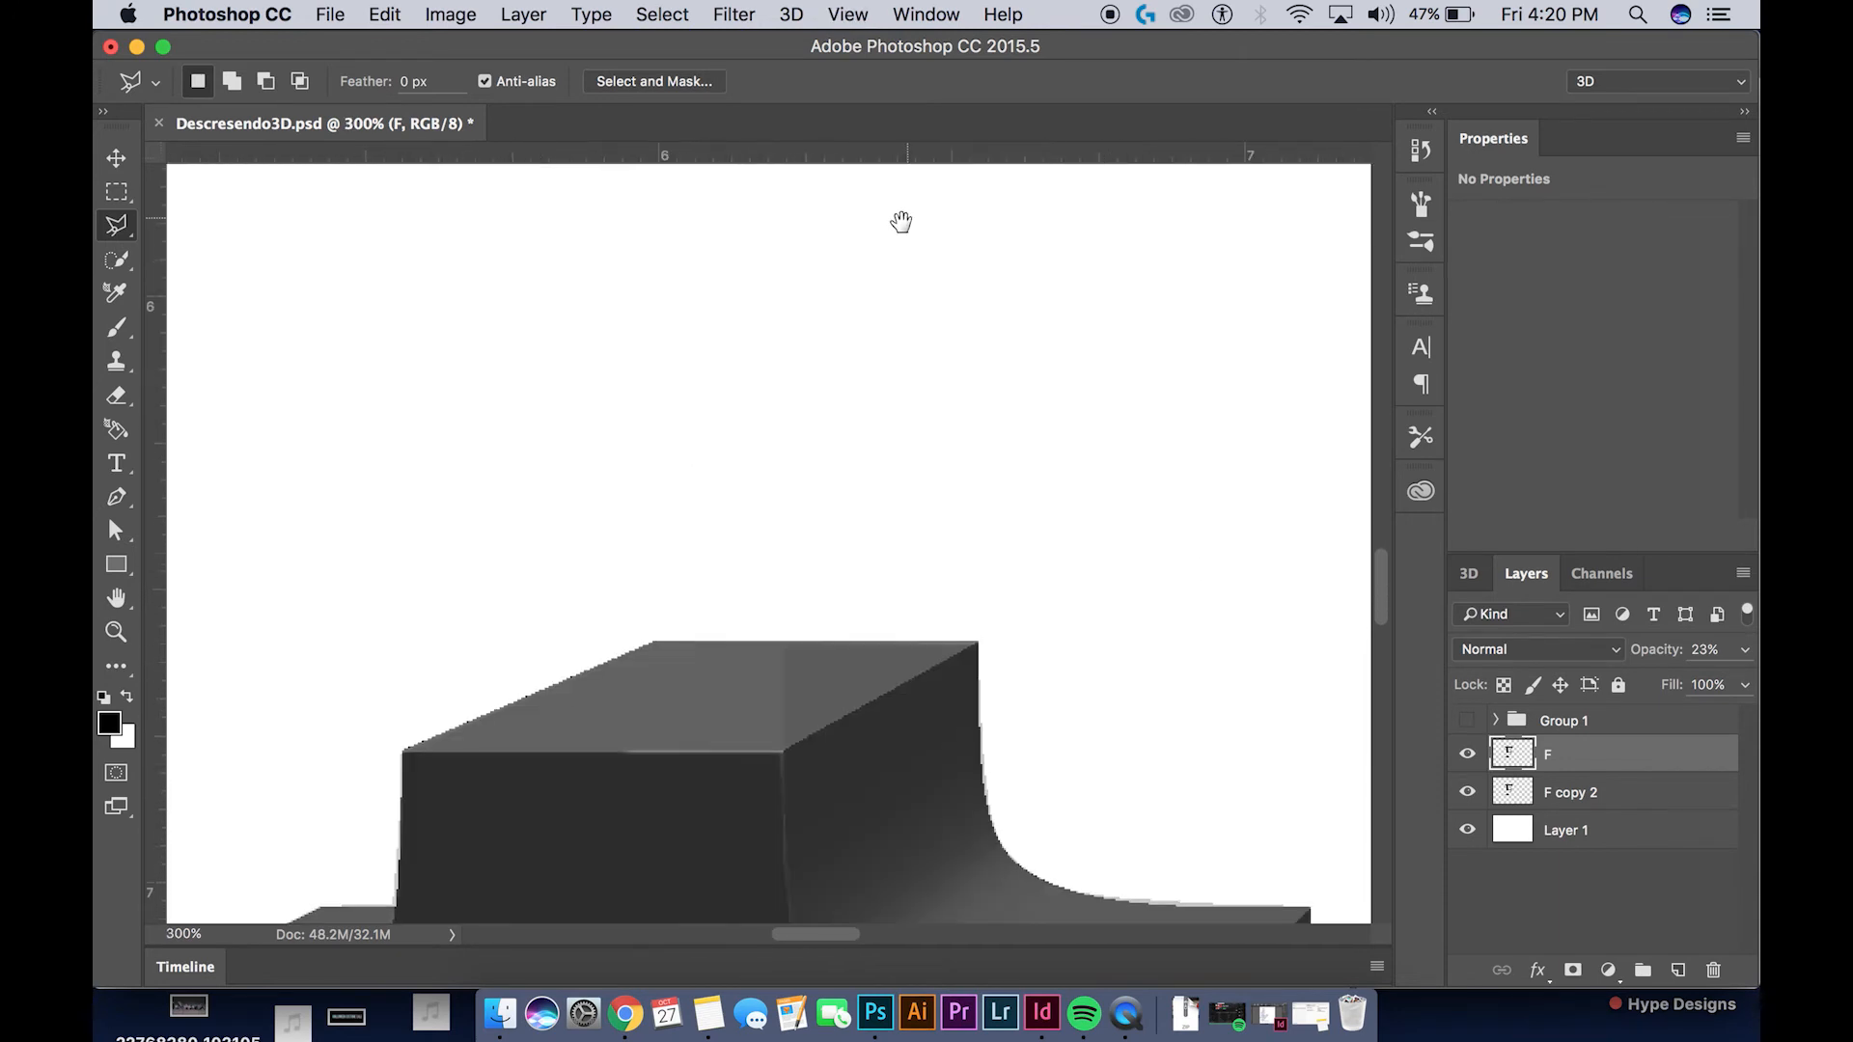
click(651, 644)
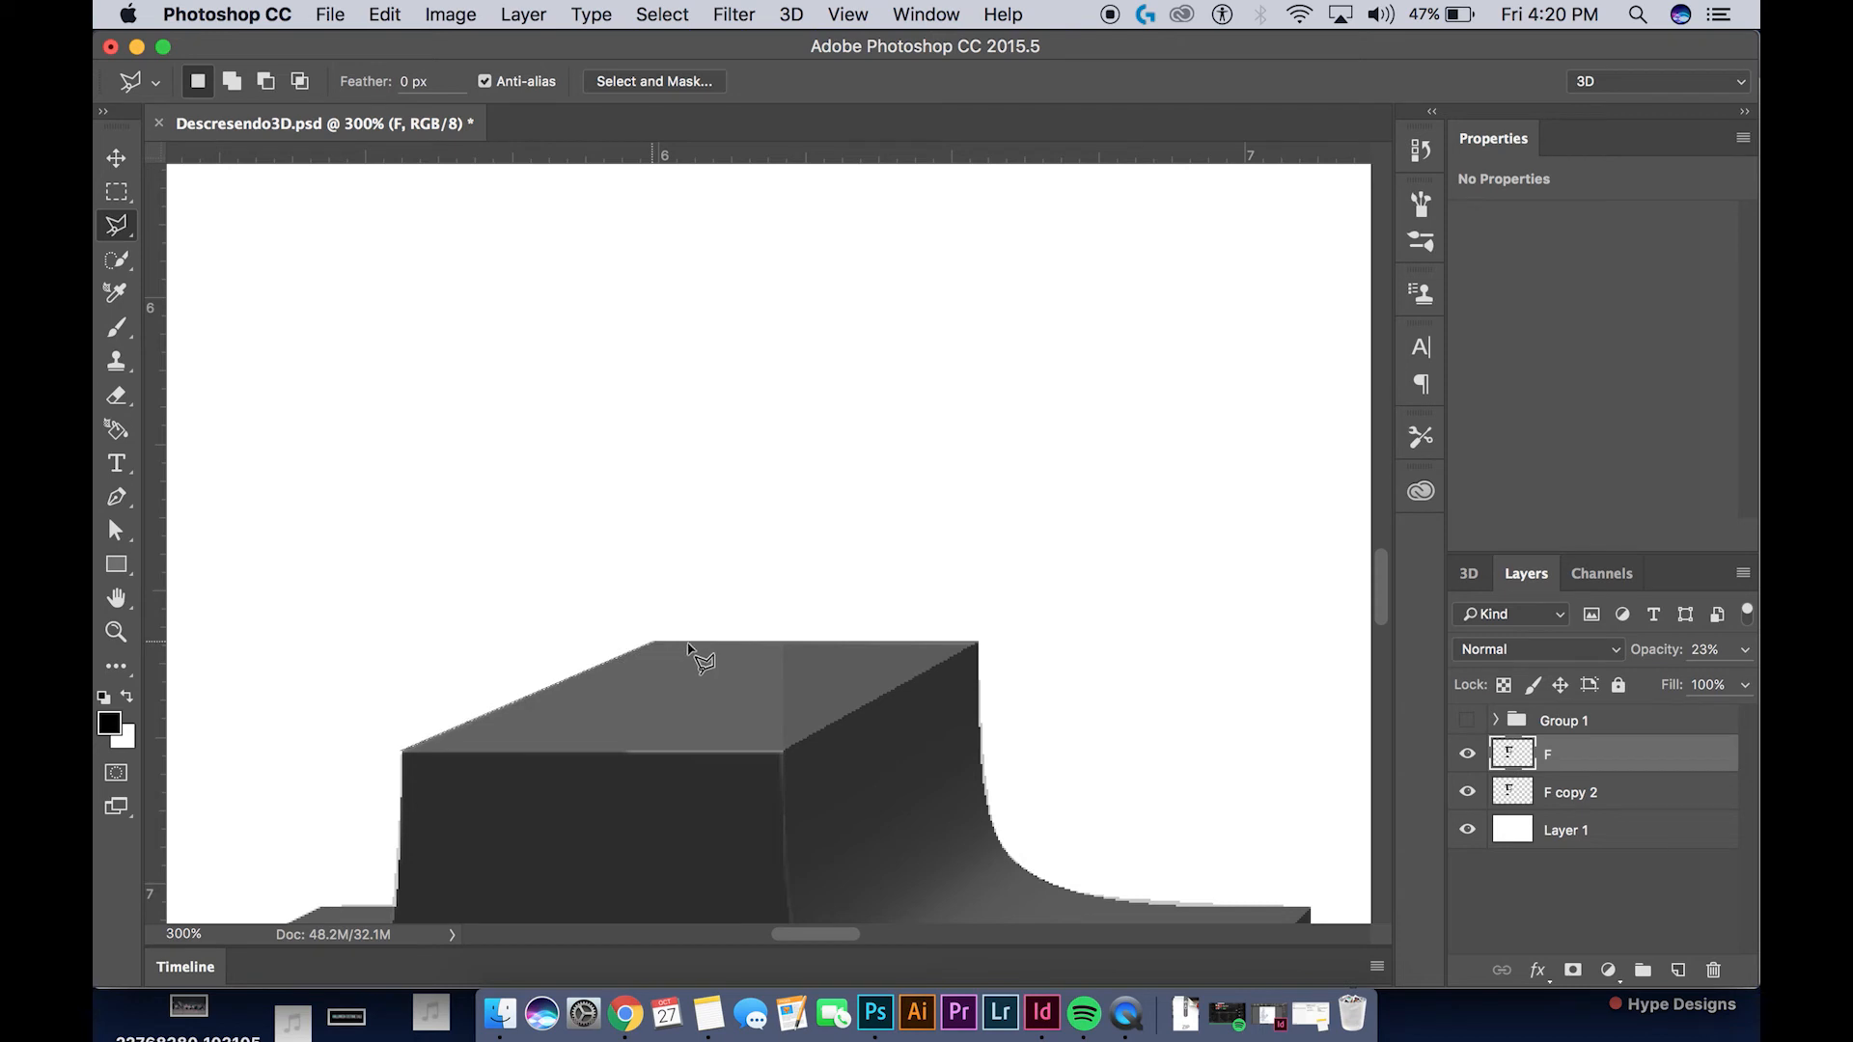
click(978, 644)
click(783, 750)
click(402, 751)
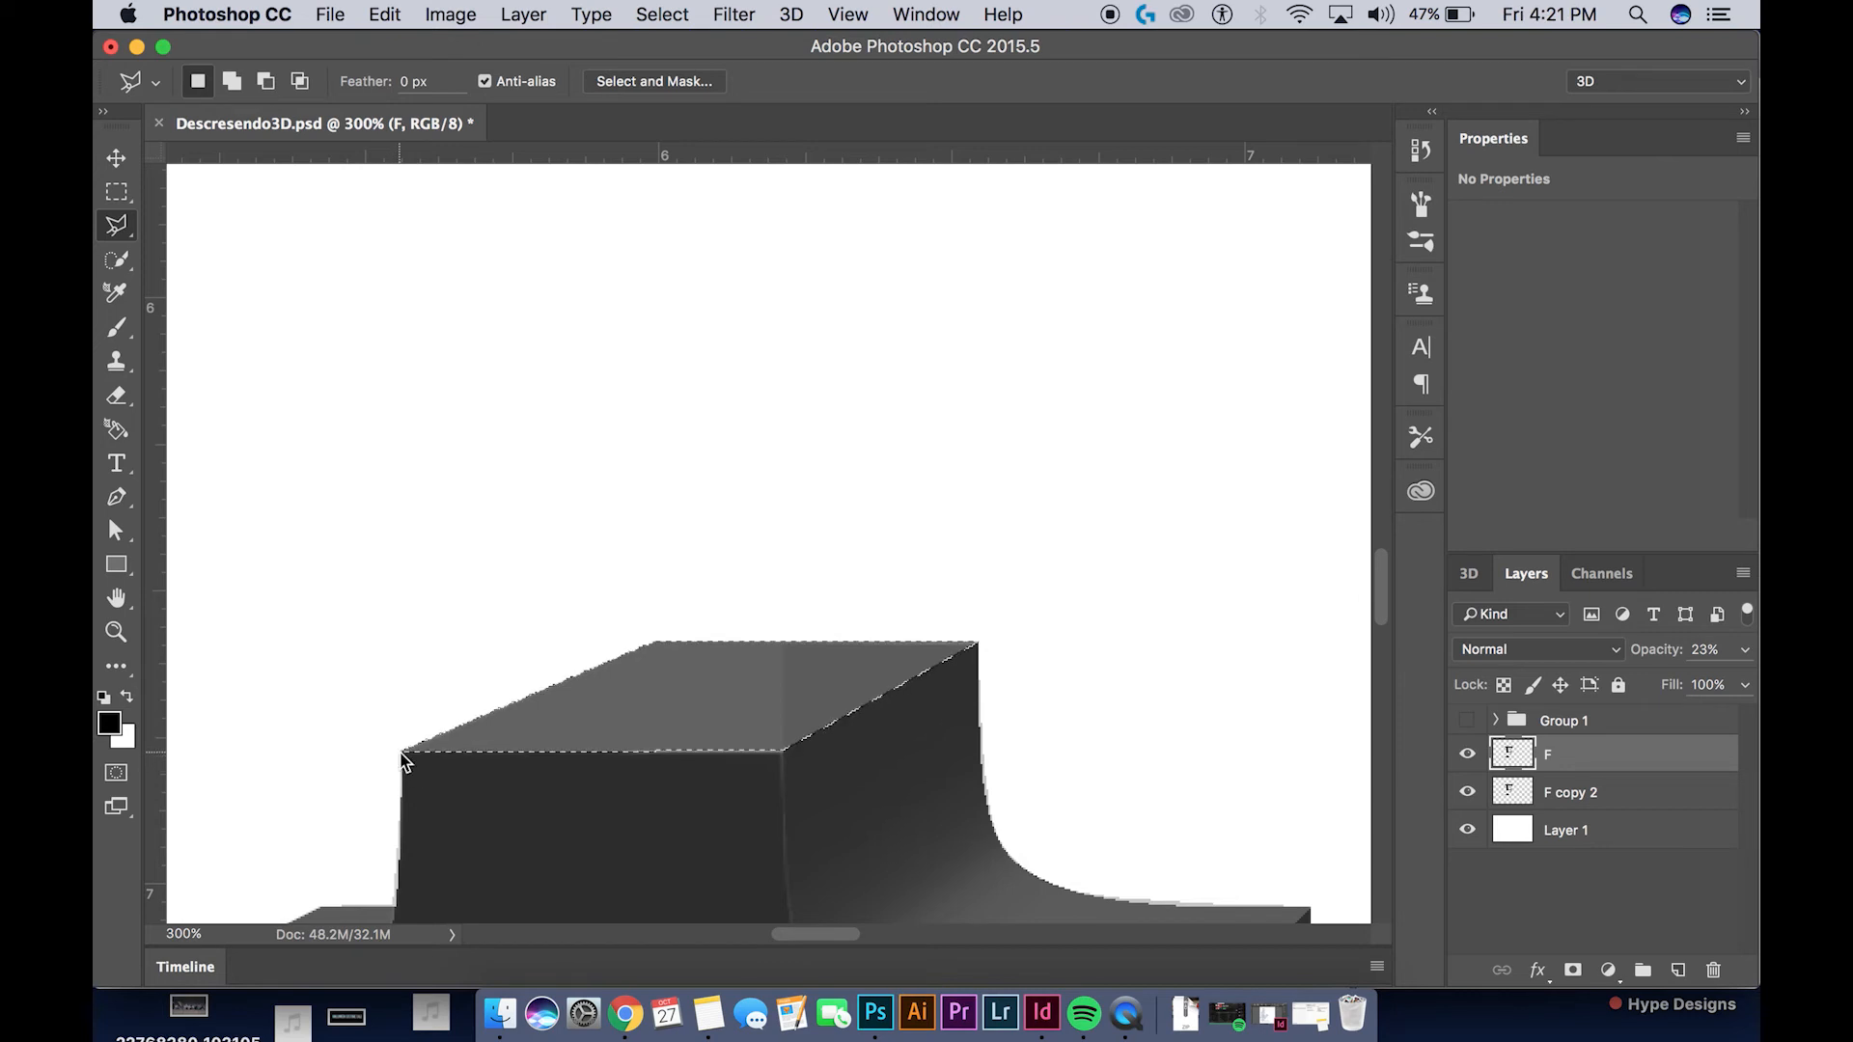
Raise the F layer's opacity to 100%, keeping the top-face selection active
key(super+minus)
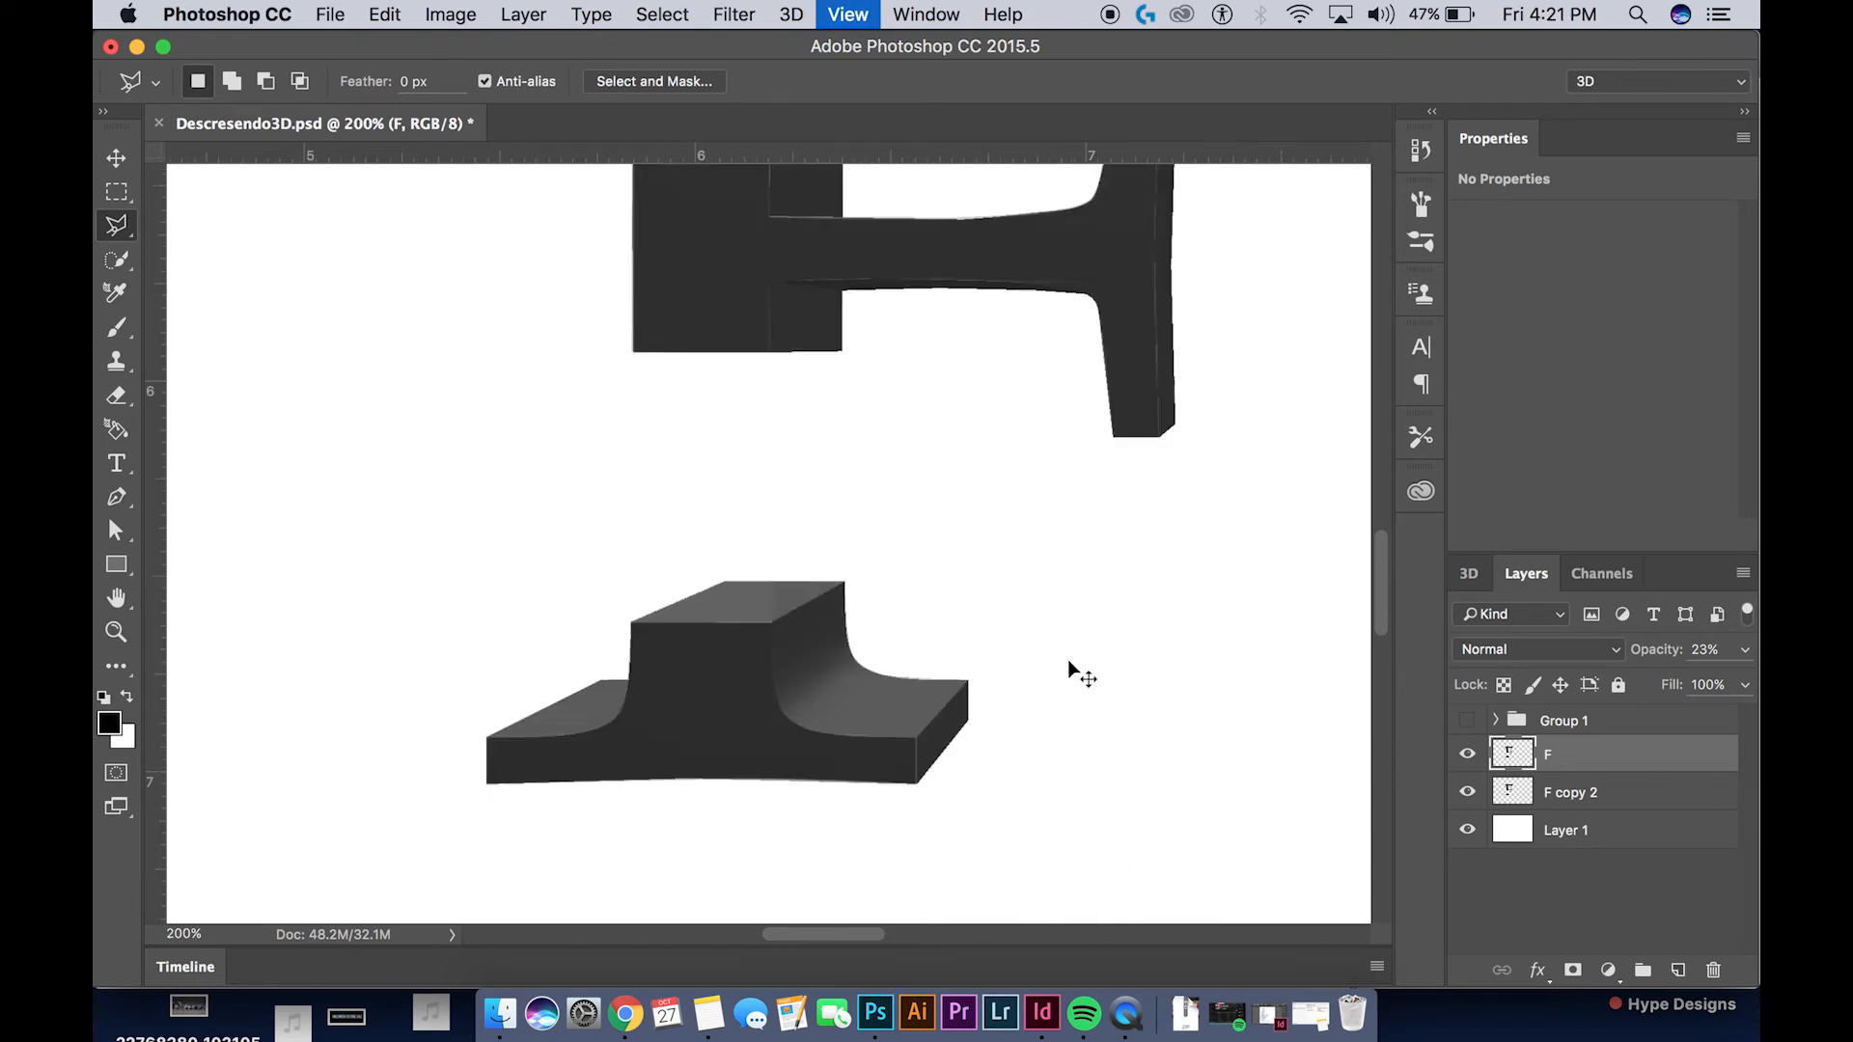
key(super+minus)
click(1744, 649)
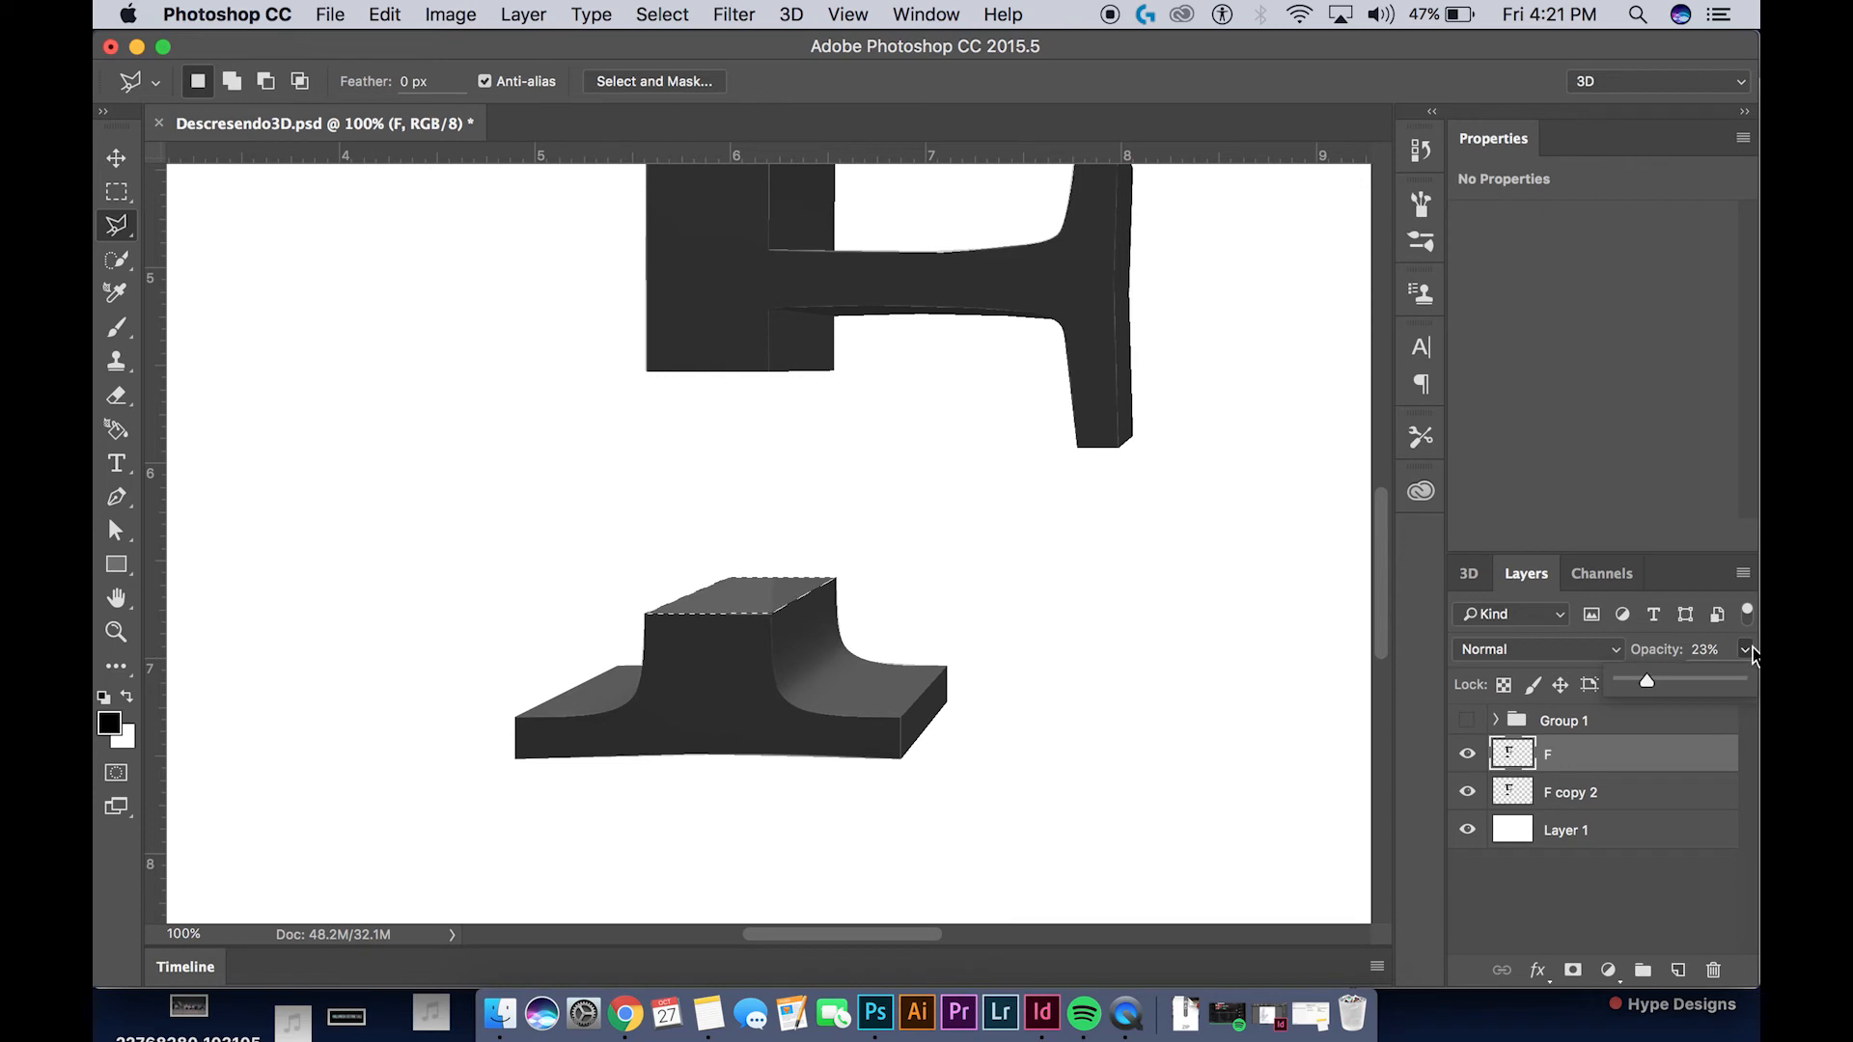
click(1734, 687)
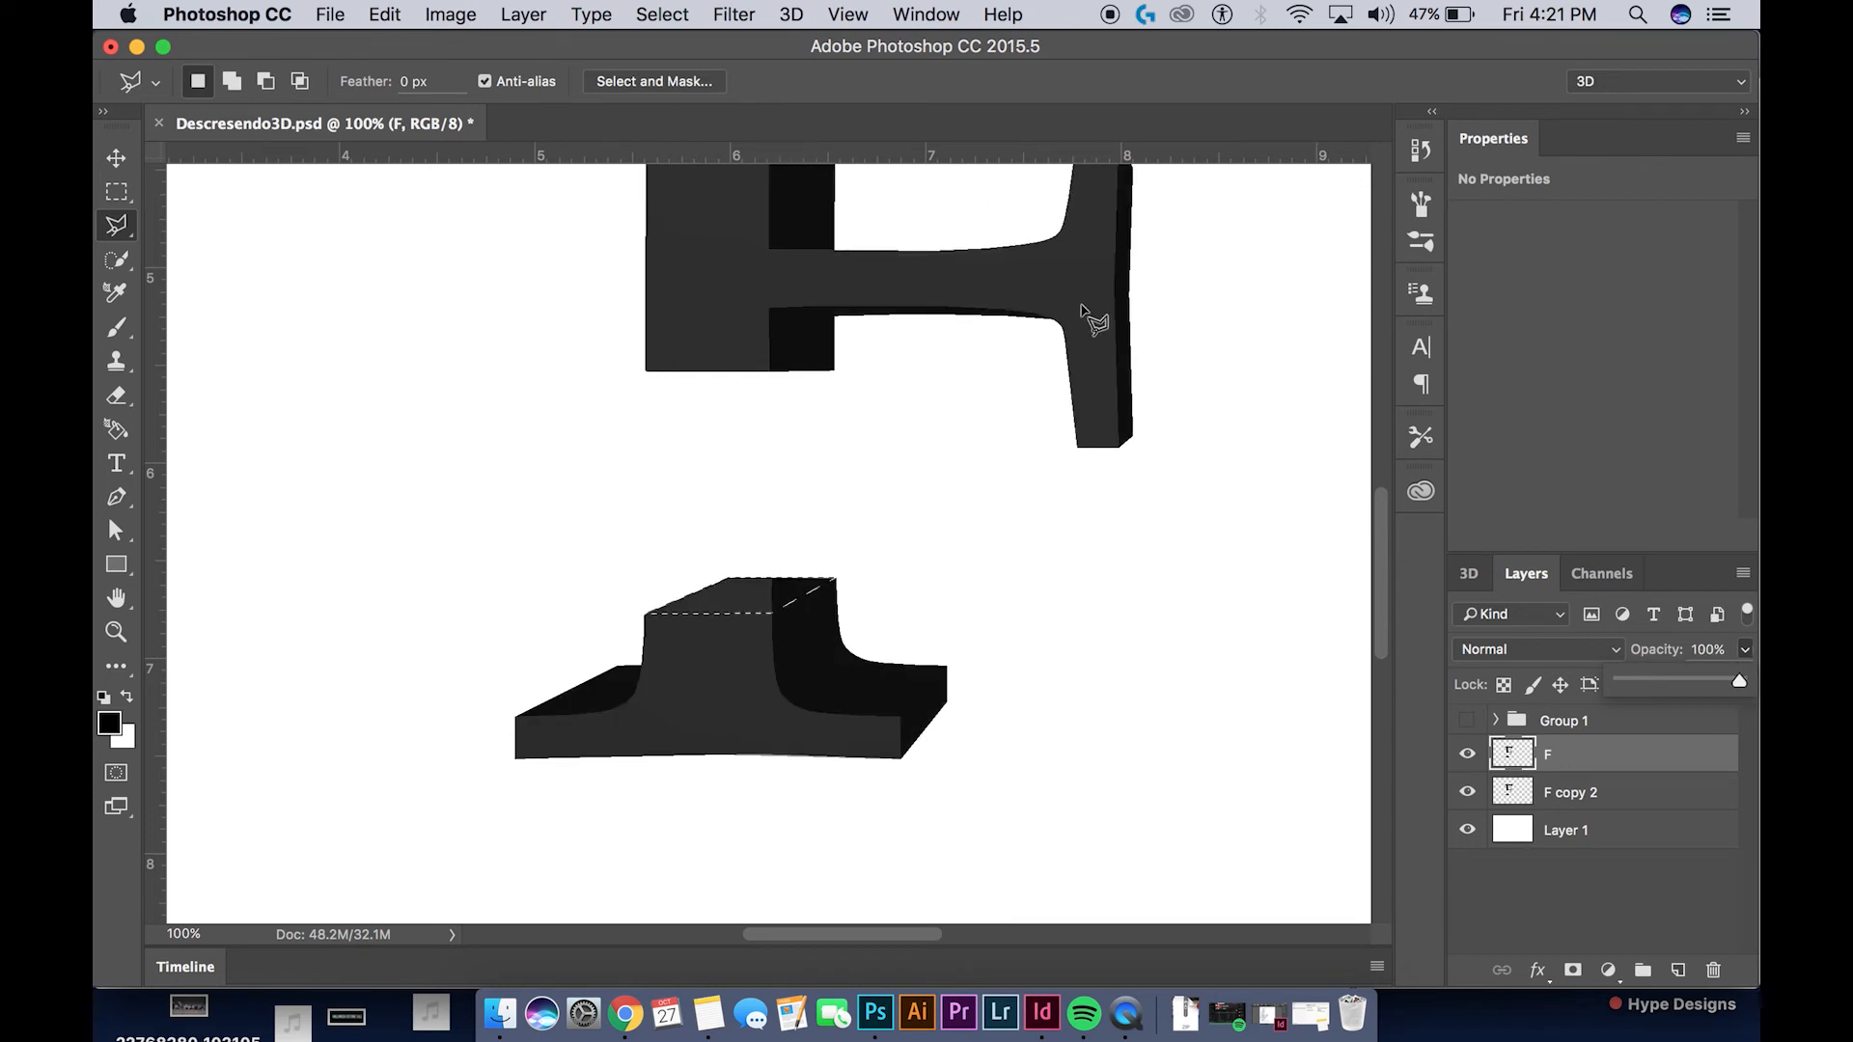
drag(903, 319, 860, 401)
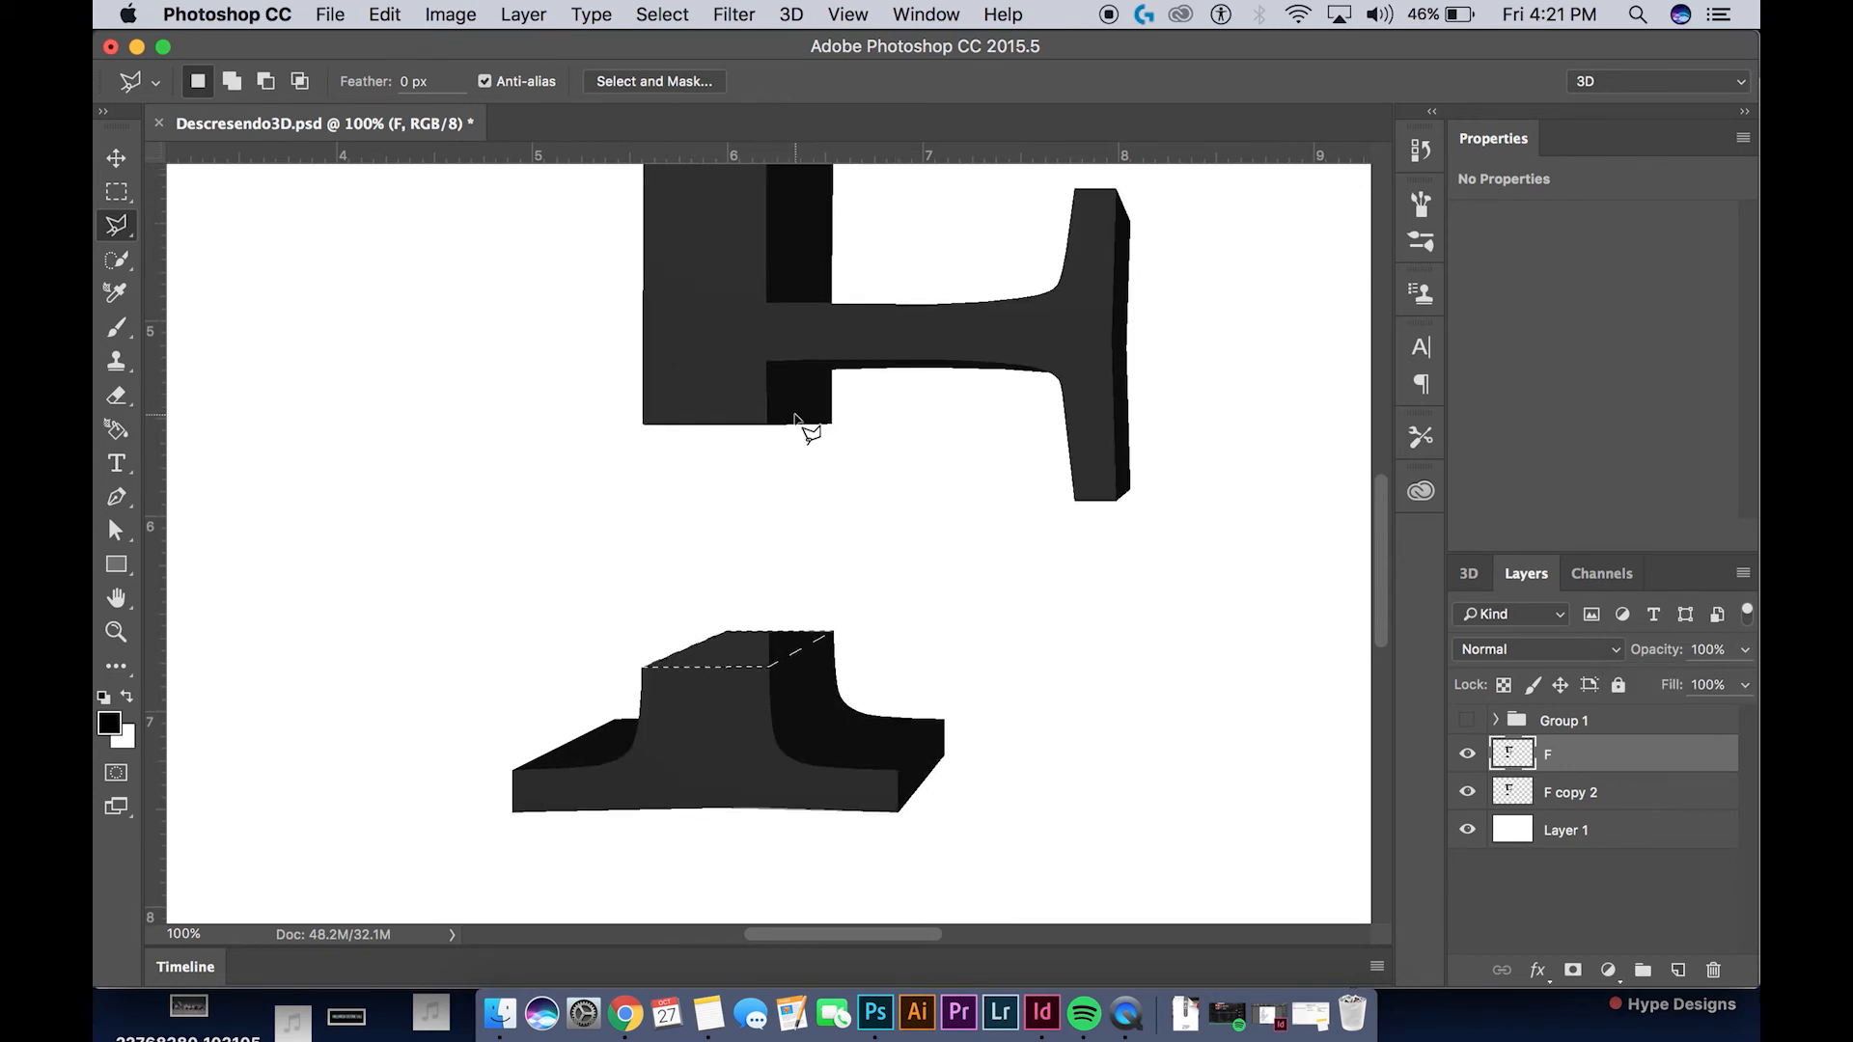
Sample the dark side colour of the F's stem with the Eyedropper and lighten the foreground colour to #212121
key(i)
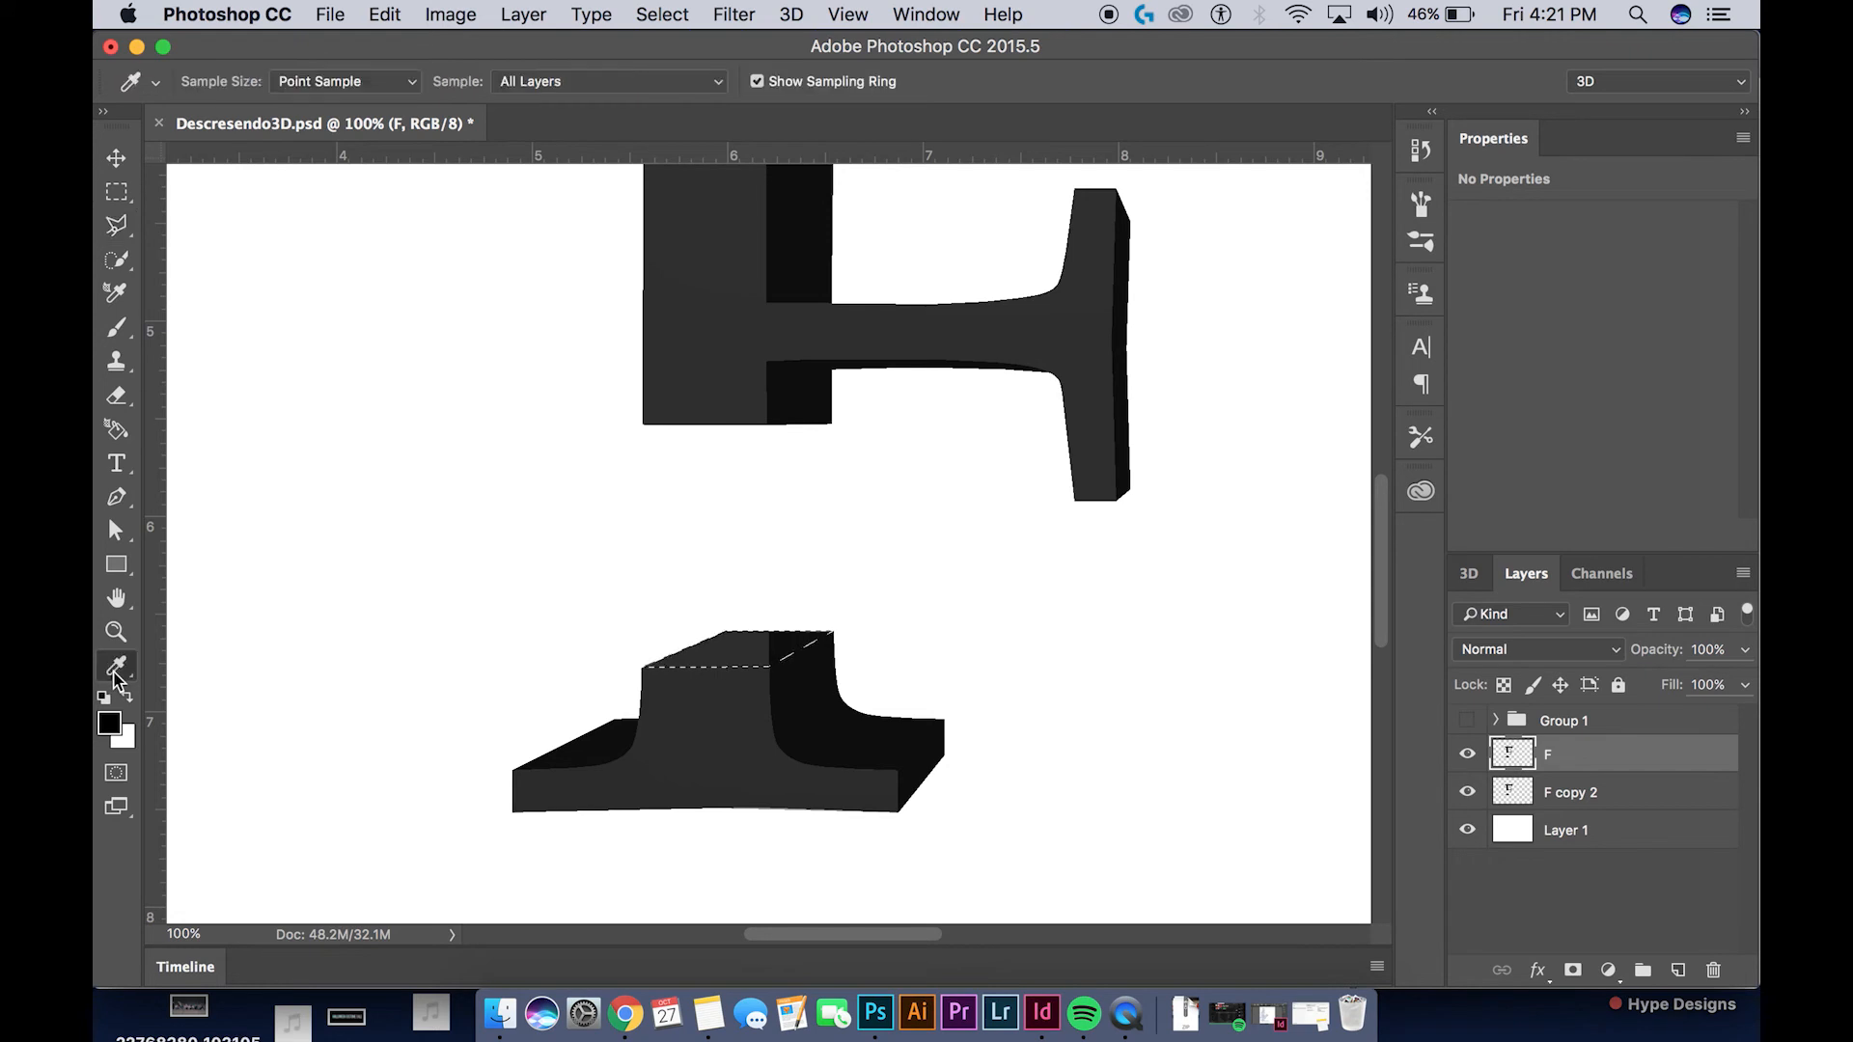
click(125, 685)
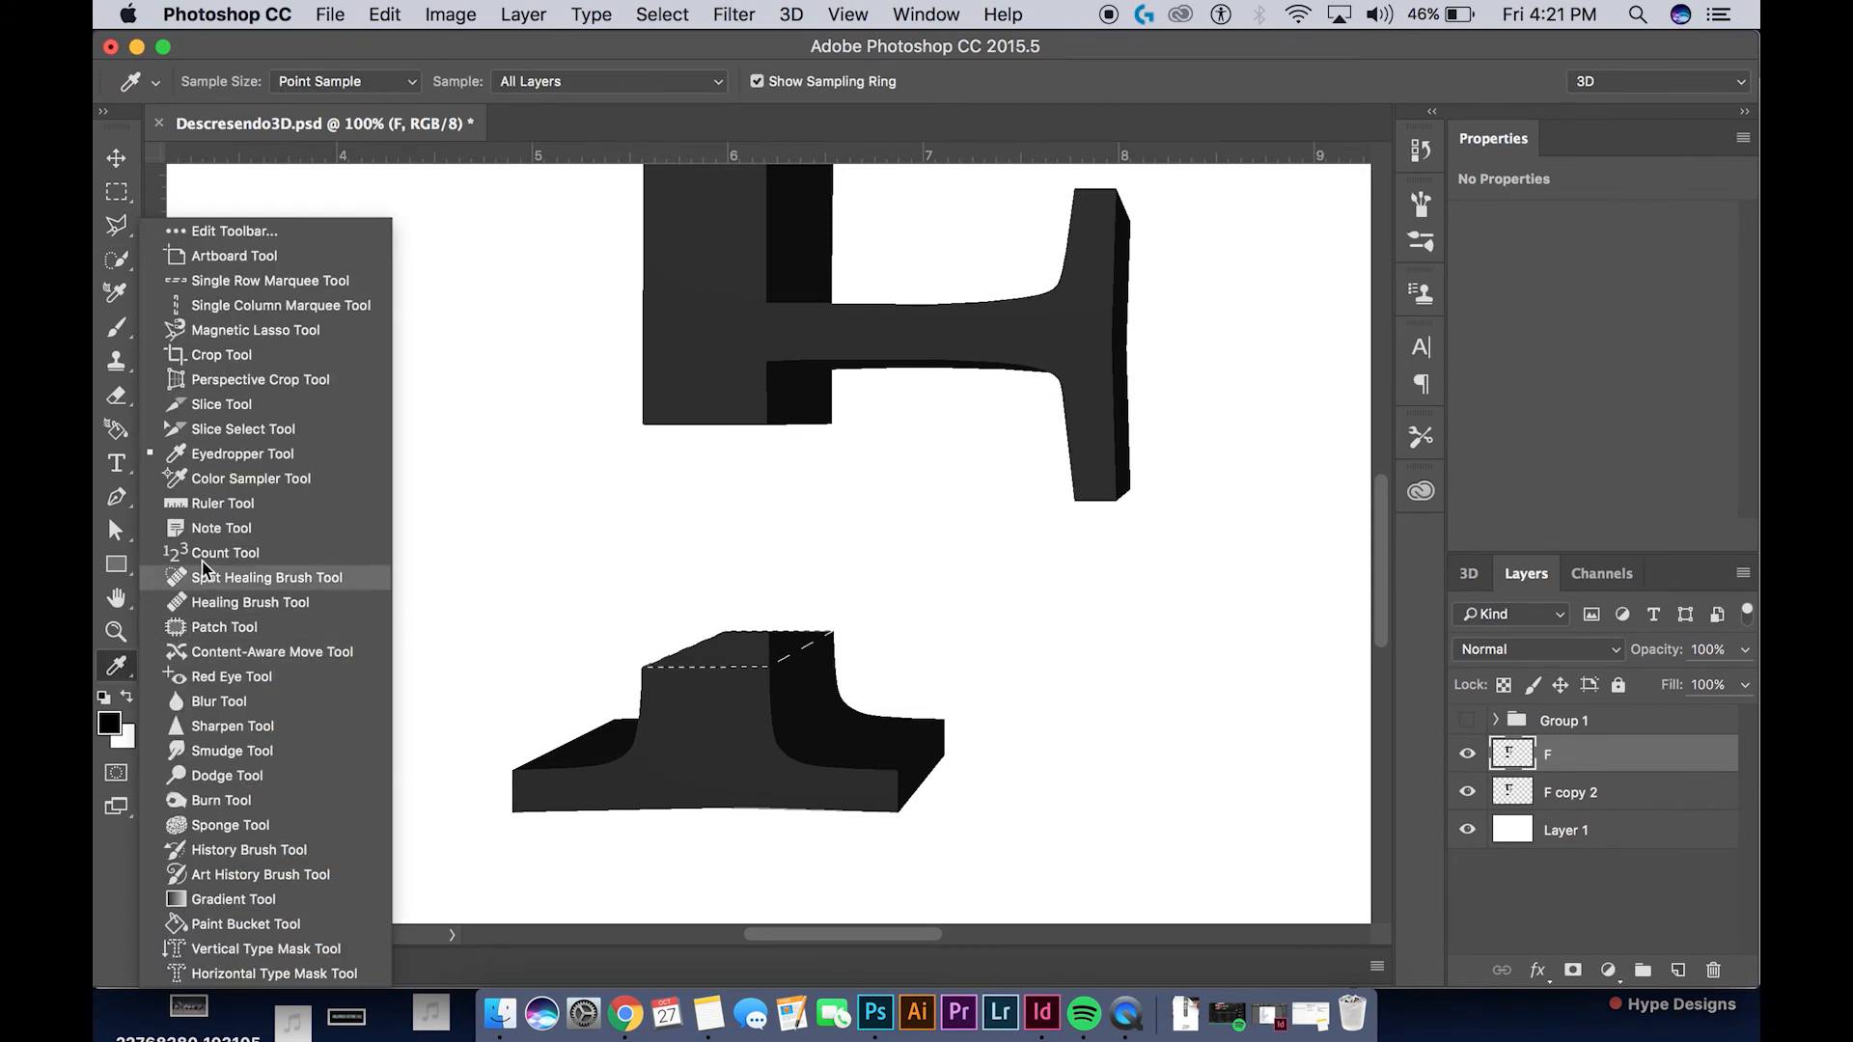
click(234, 455)
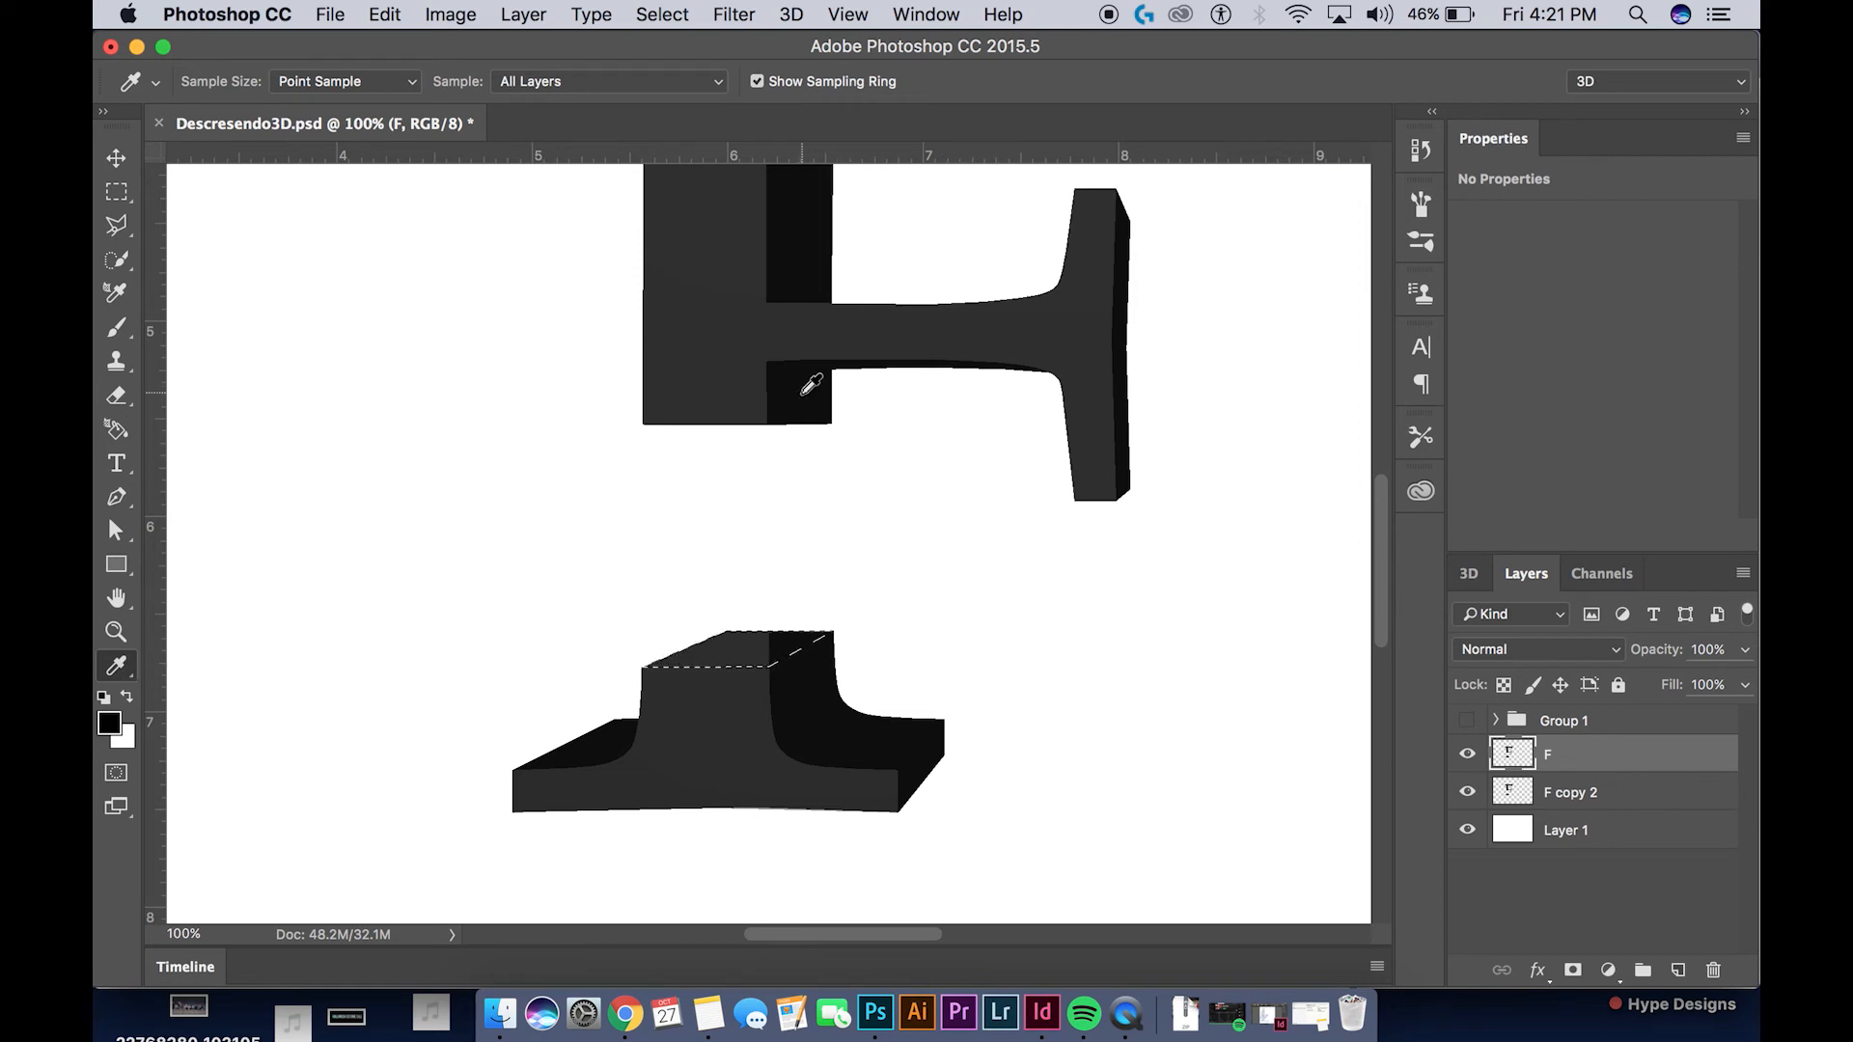
click(810, 381)
click(109, 730)
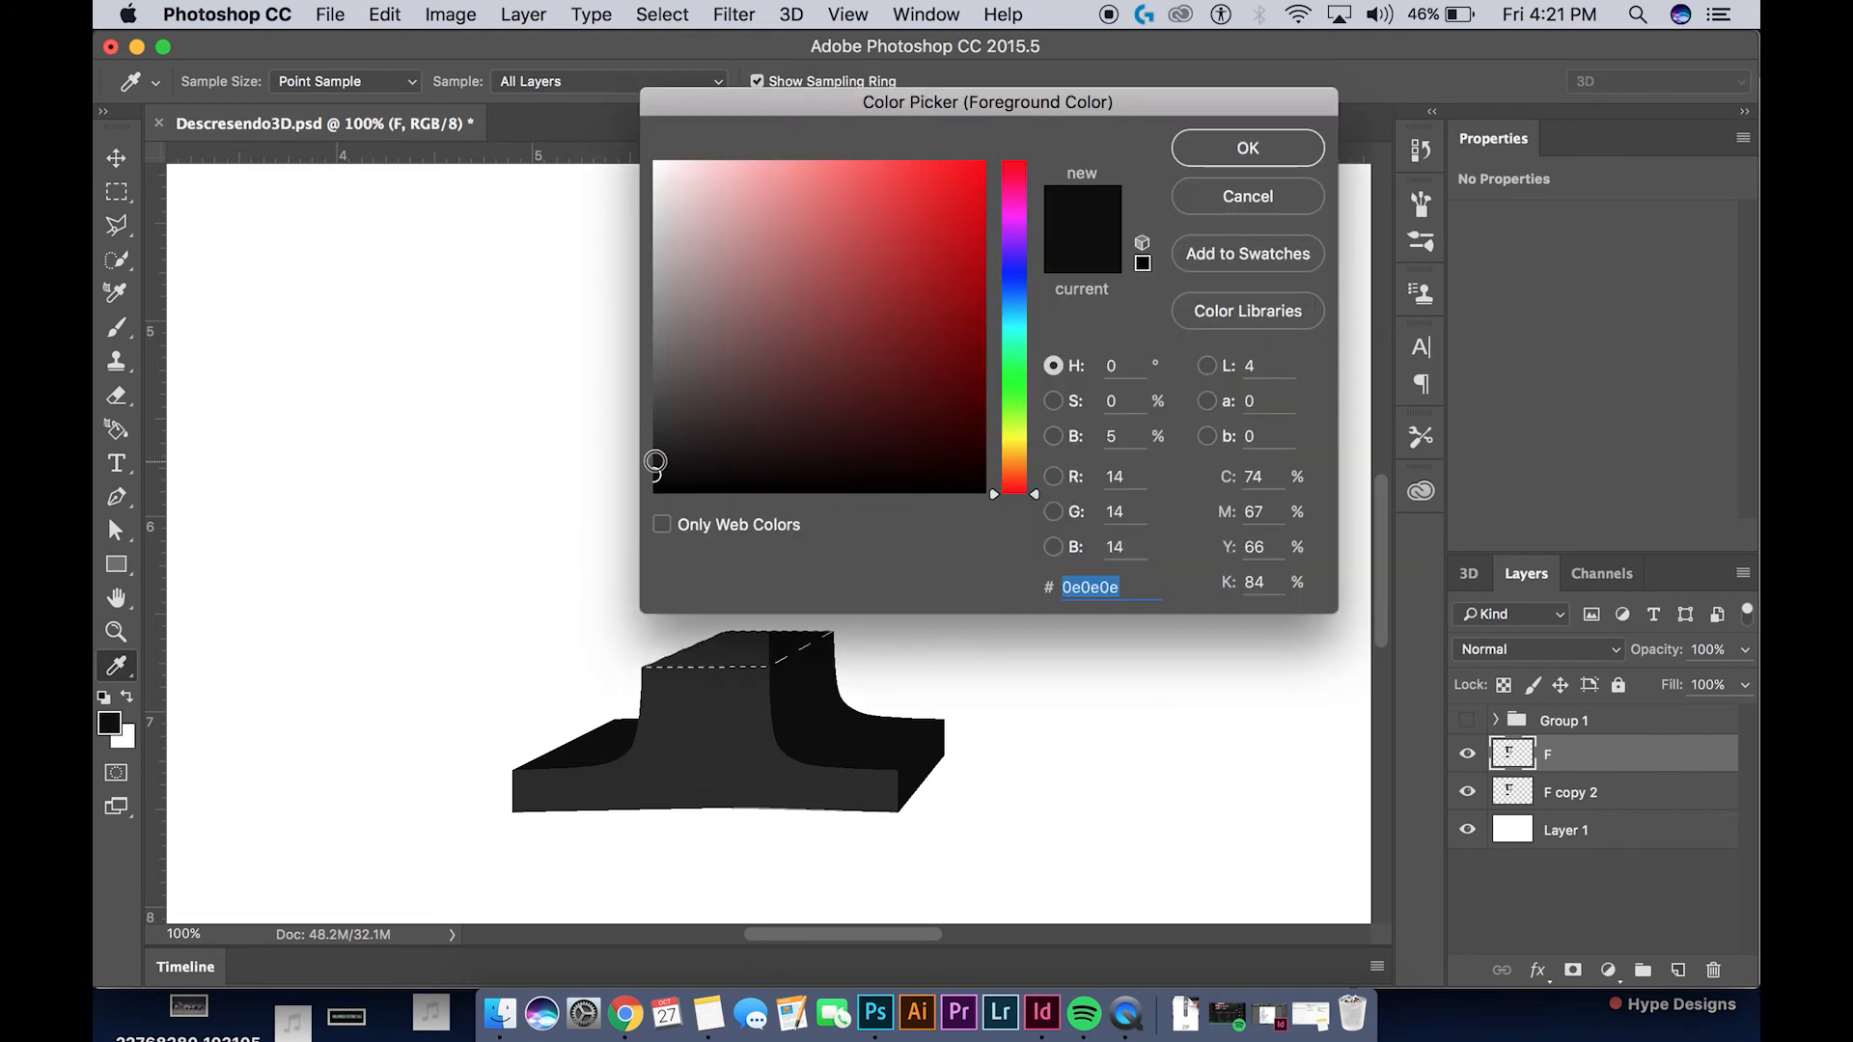
drag(655, 457, 655, 449)
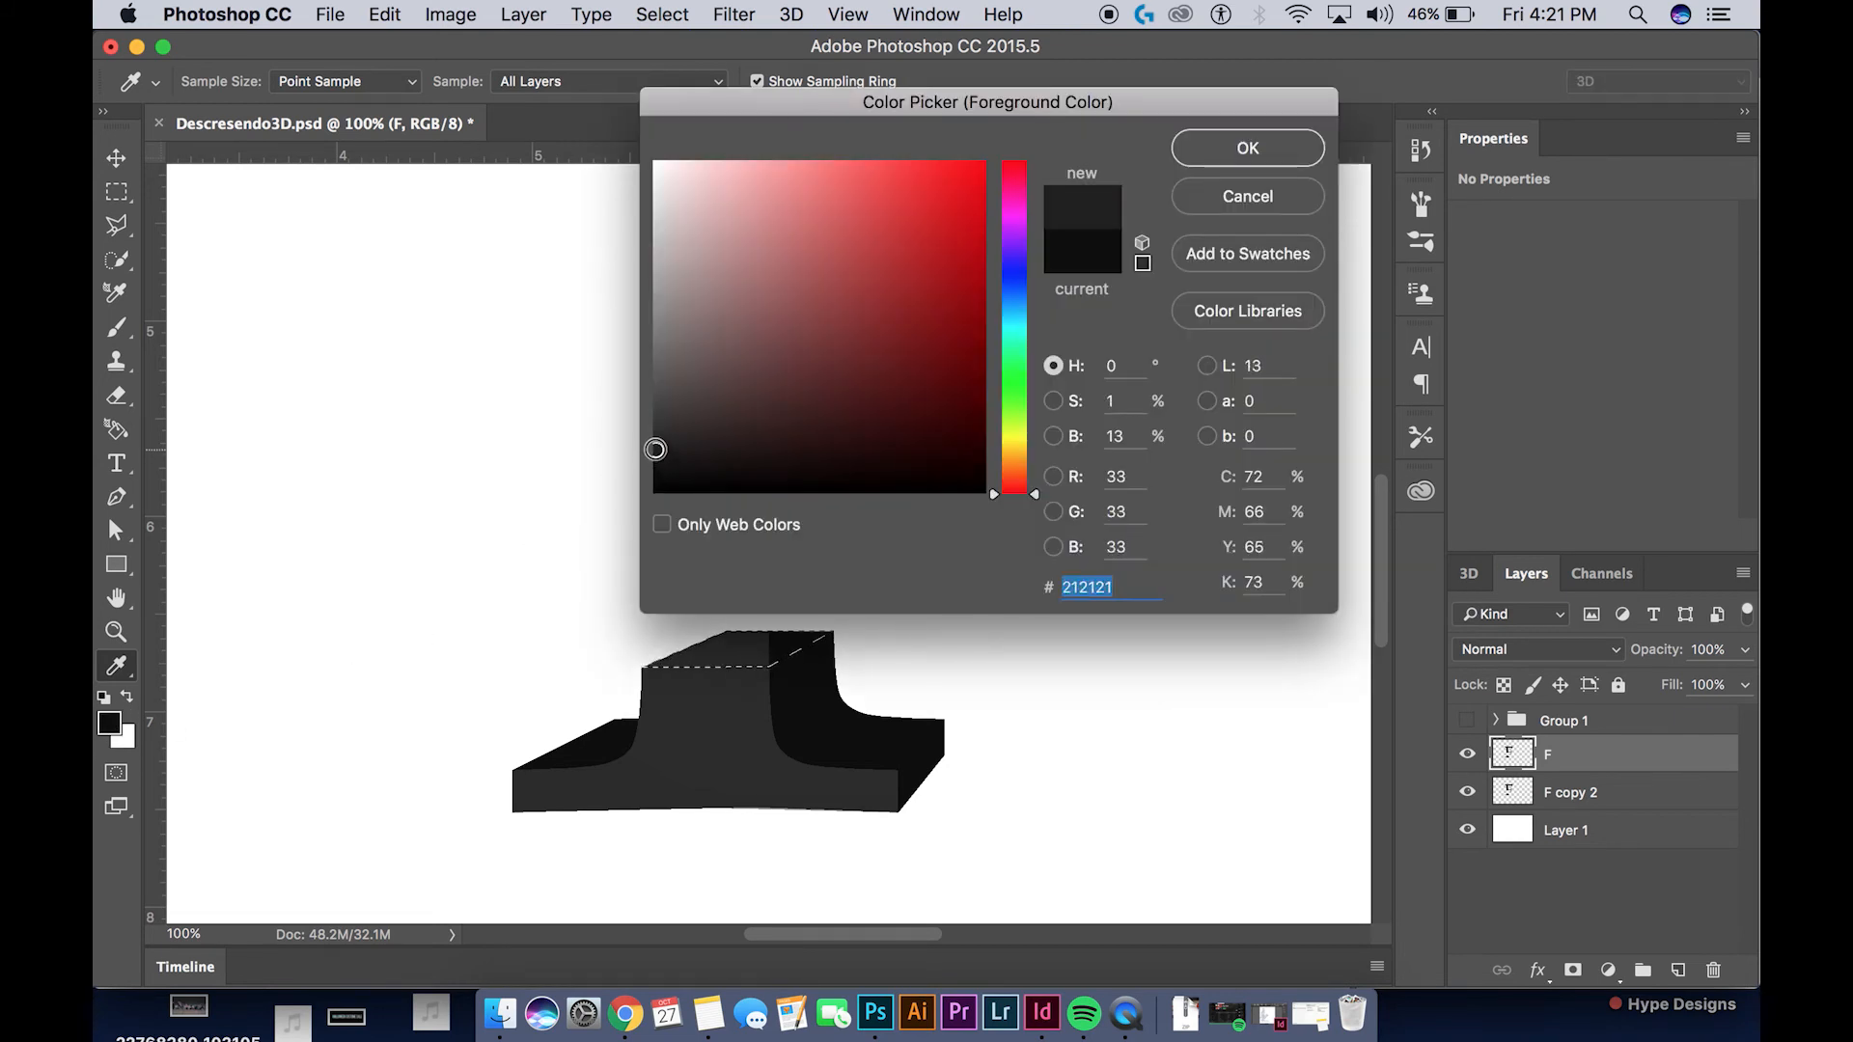
click(1248, 148)
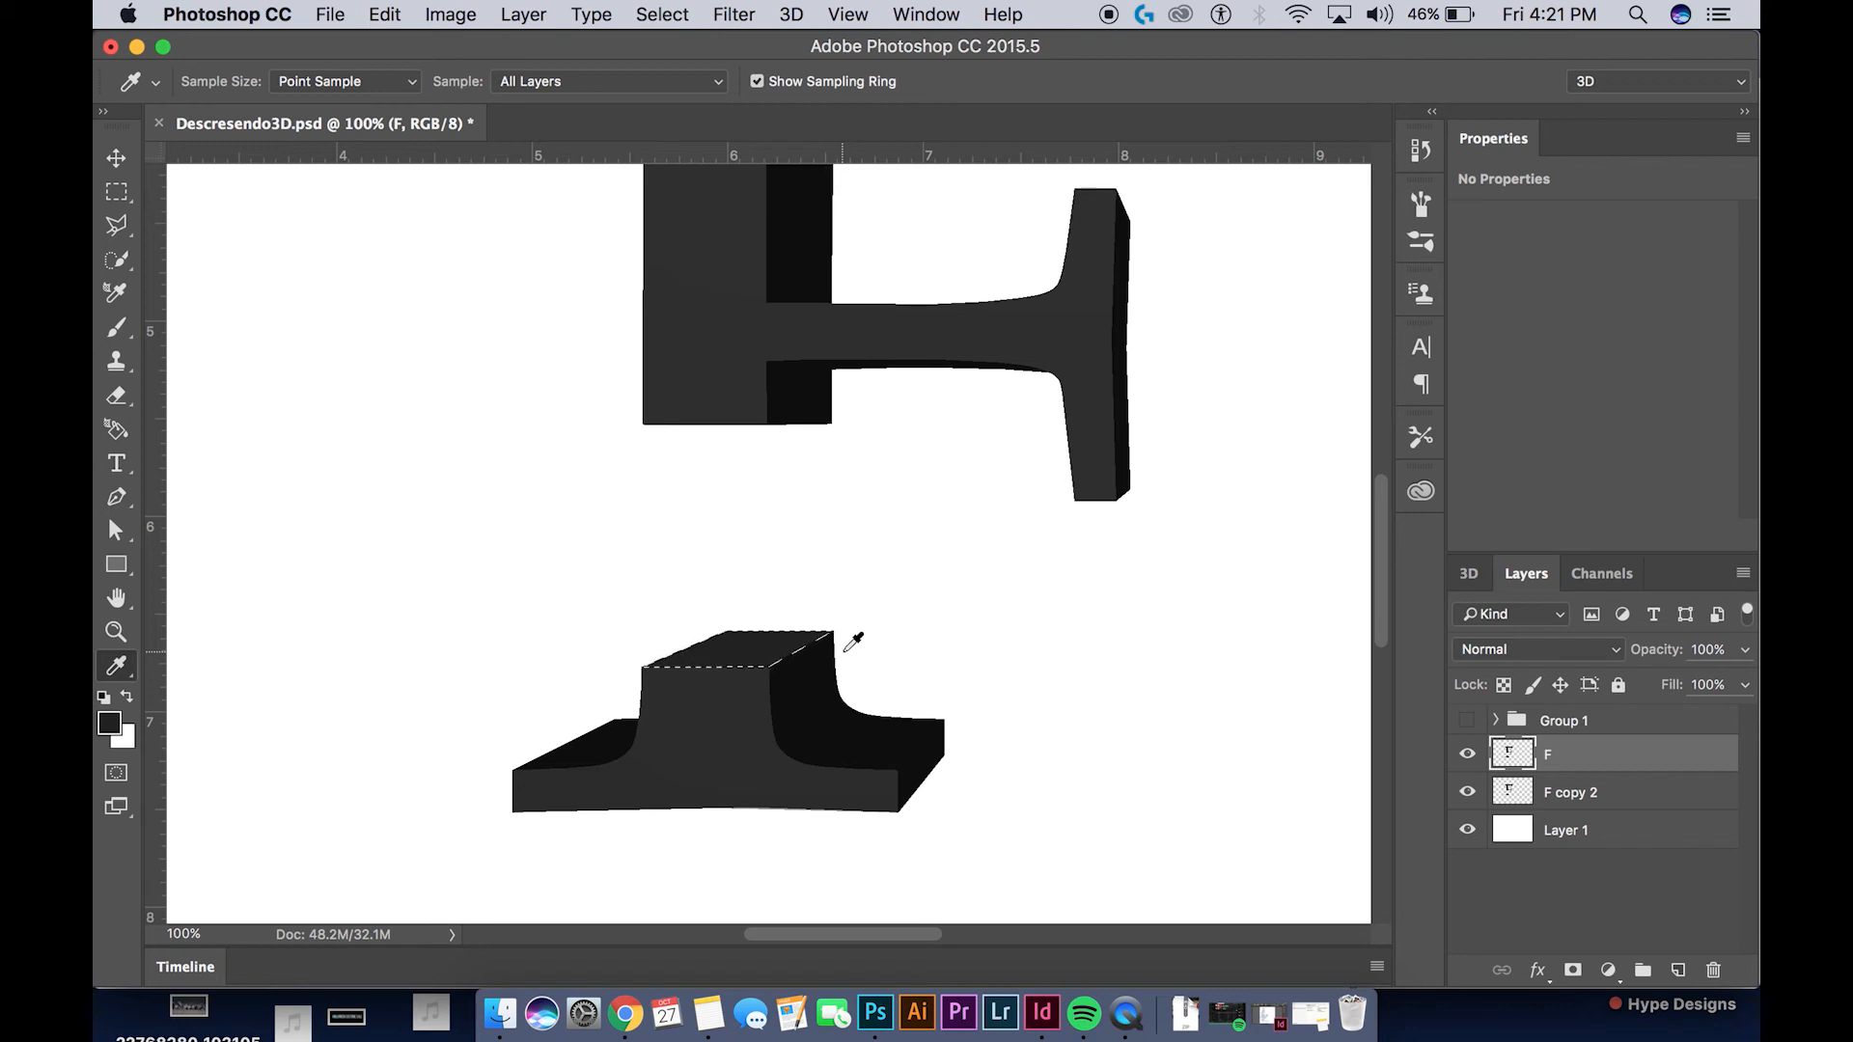
Fill the selected top face of the lower stem piece with the foreground grey and deselect
key(super+d)
key(super+minus)
key(super+minus)
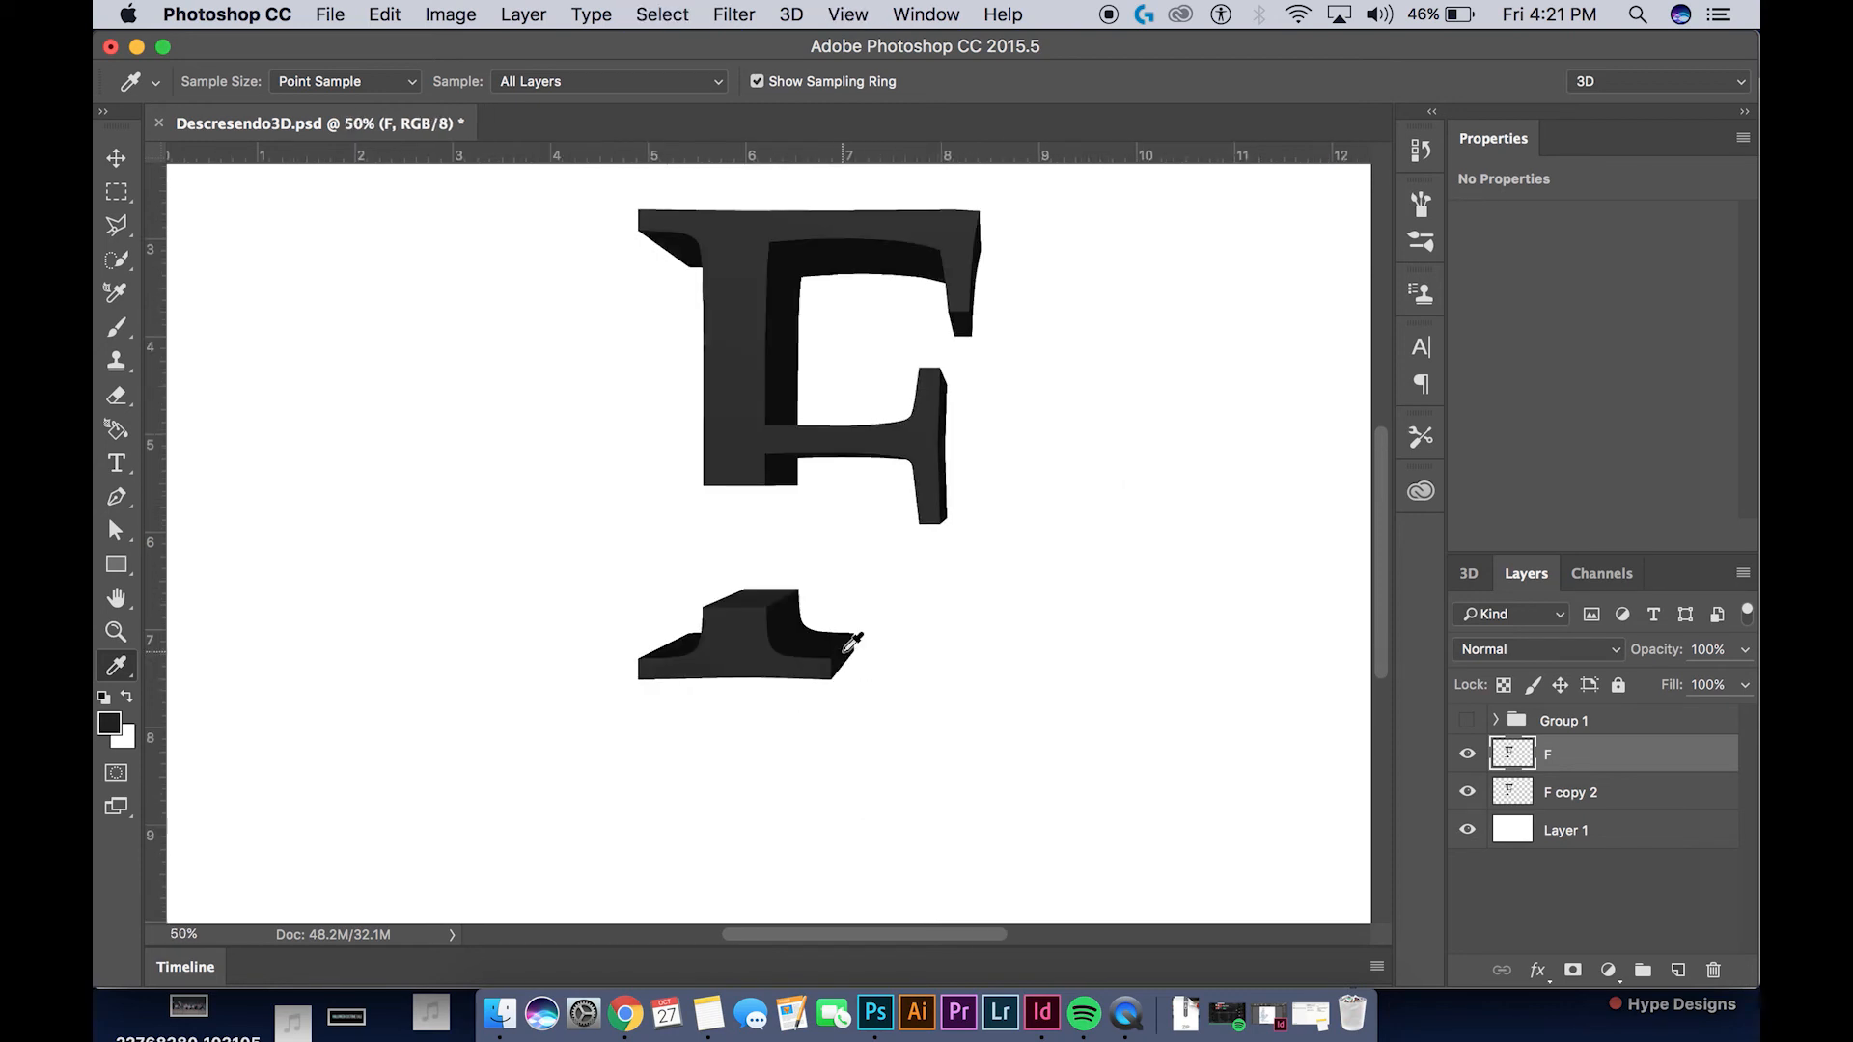
Delete the F copy 2 guide layer
click(1613, 794)
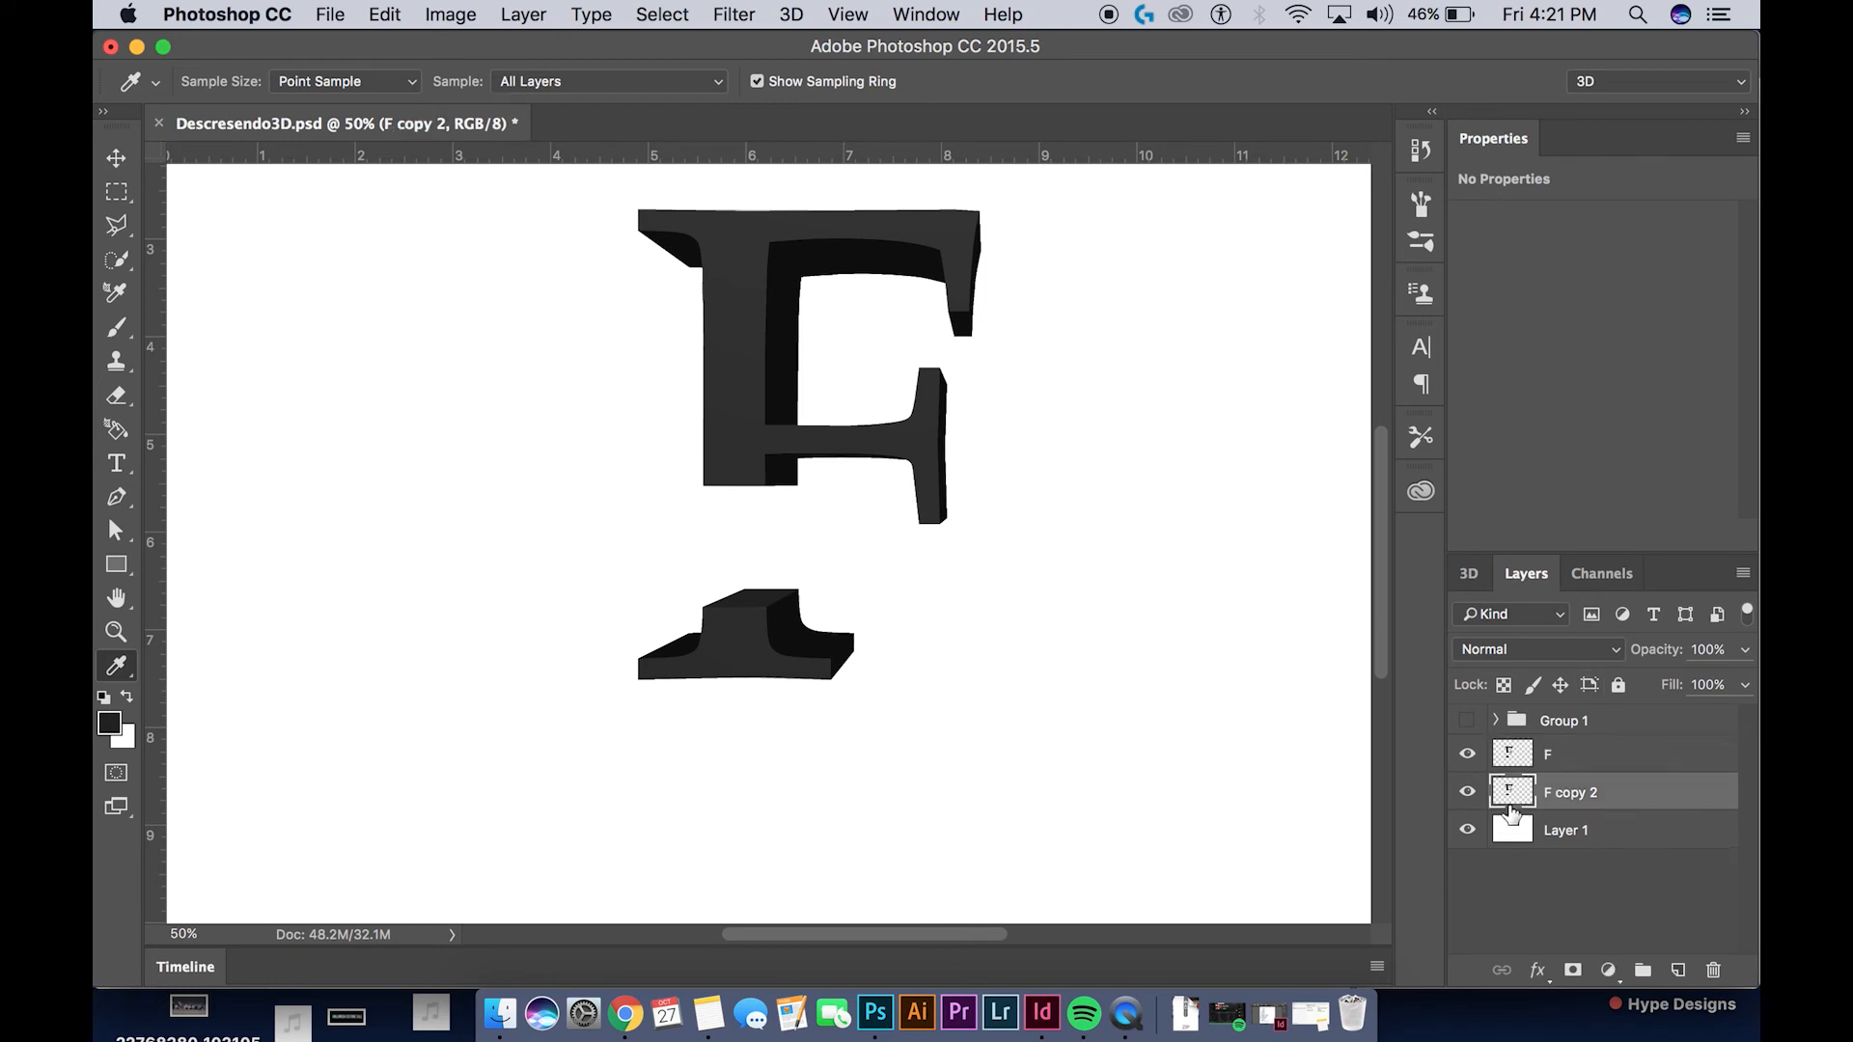
click(1713, 970)
click(1117, 396)
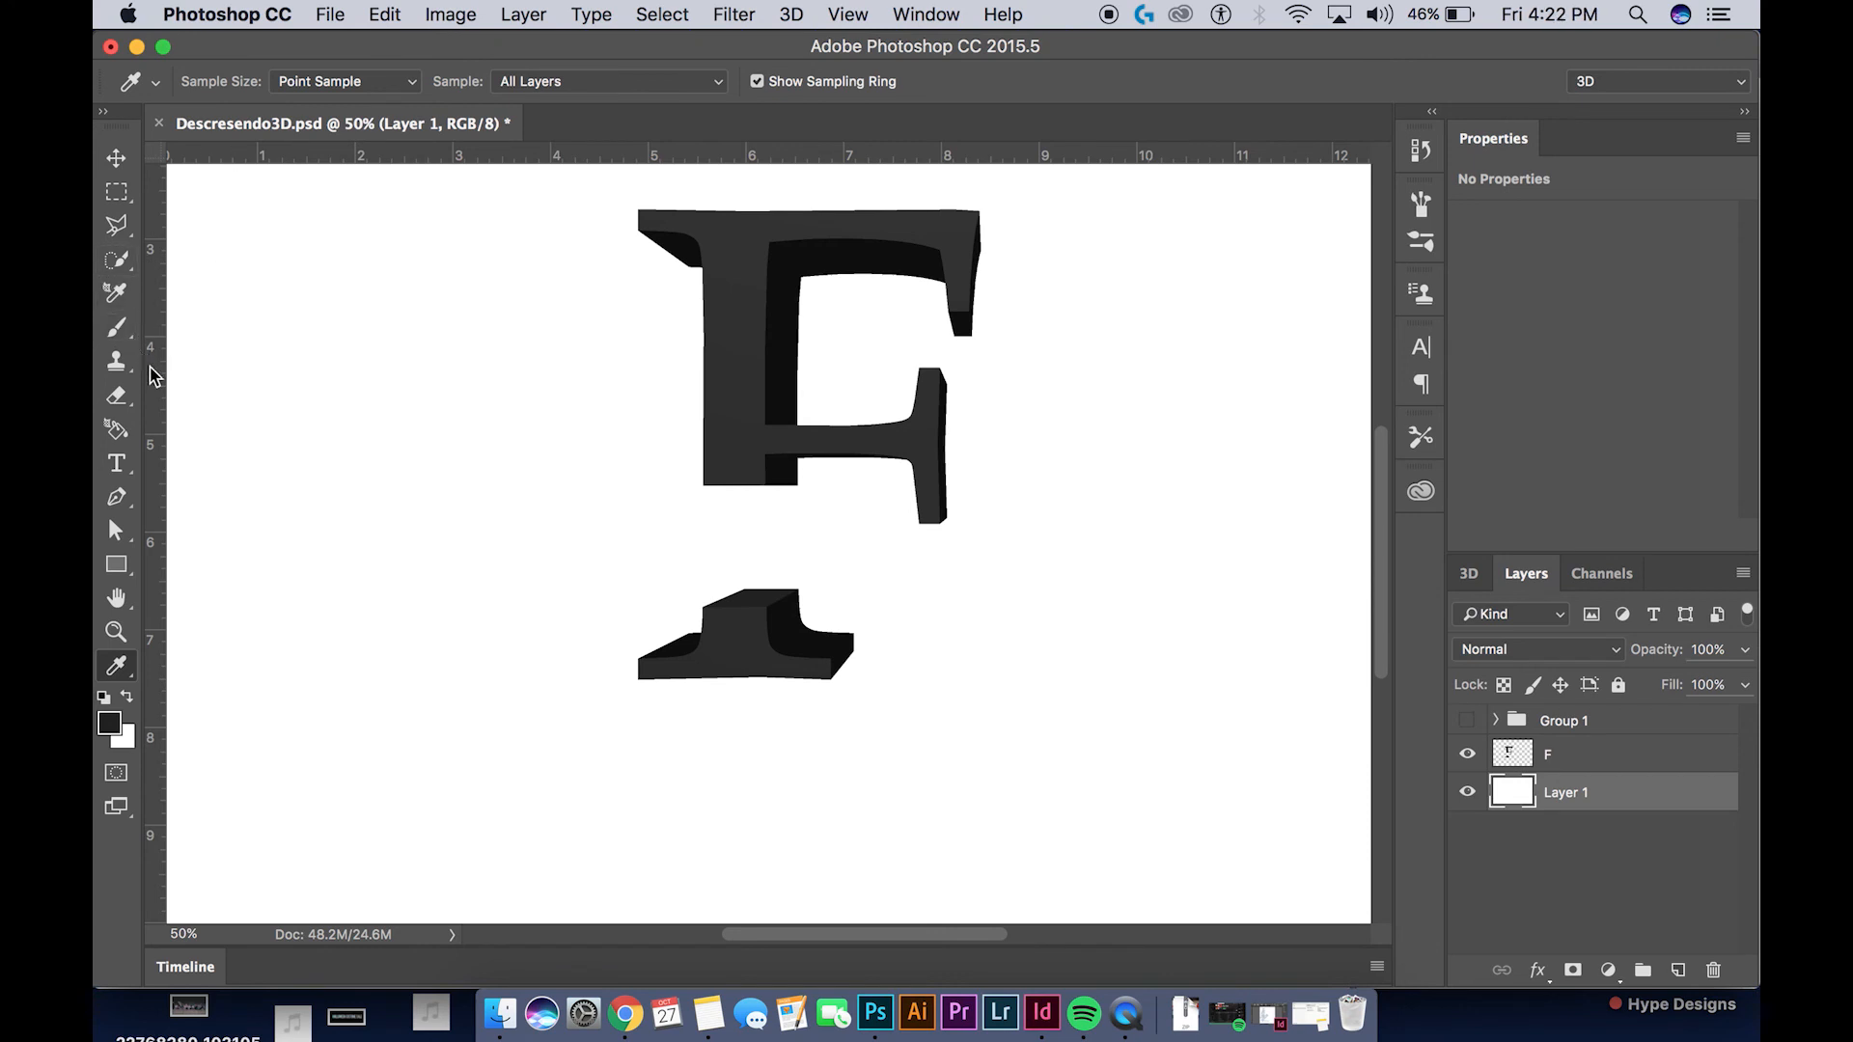
Add a new empty layer directly above the F layer and make it active
click(1605, 765)
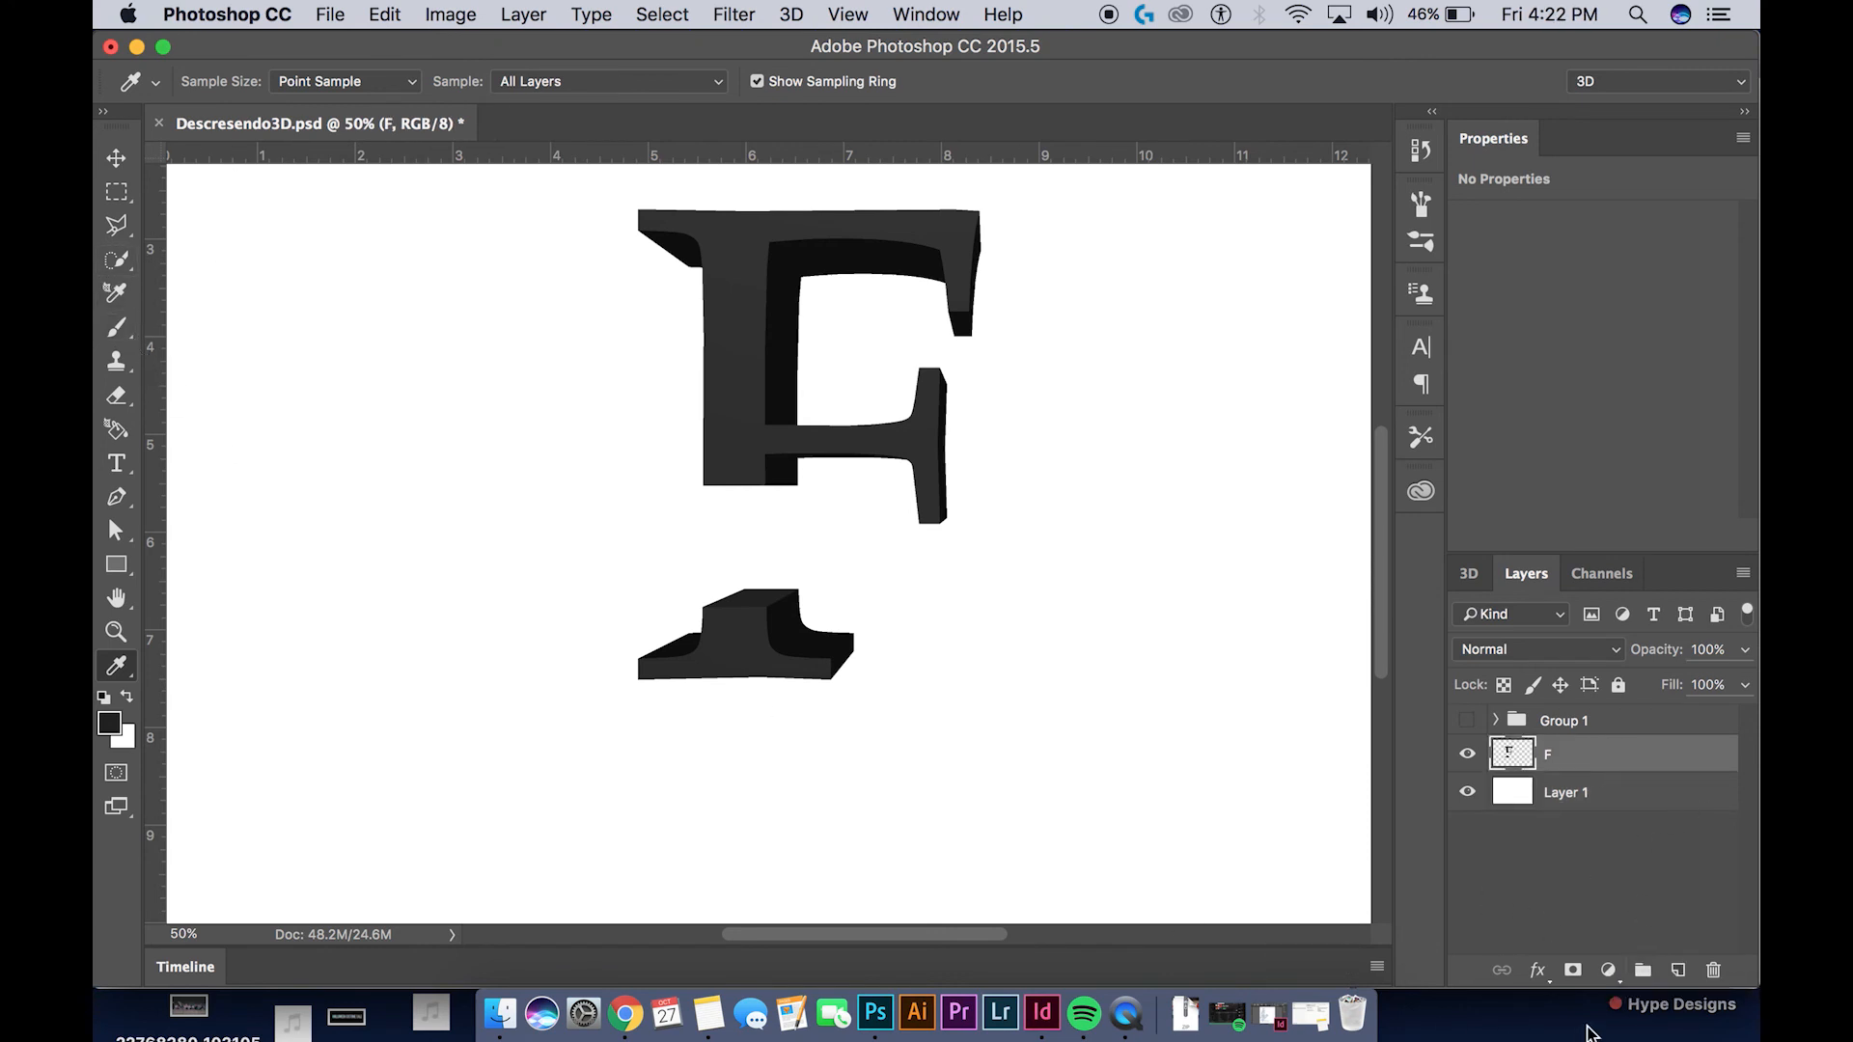
click(1677, 972)
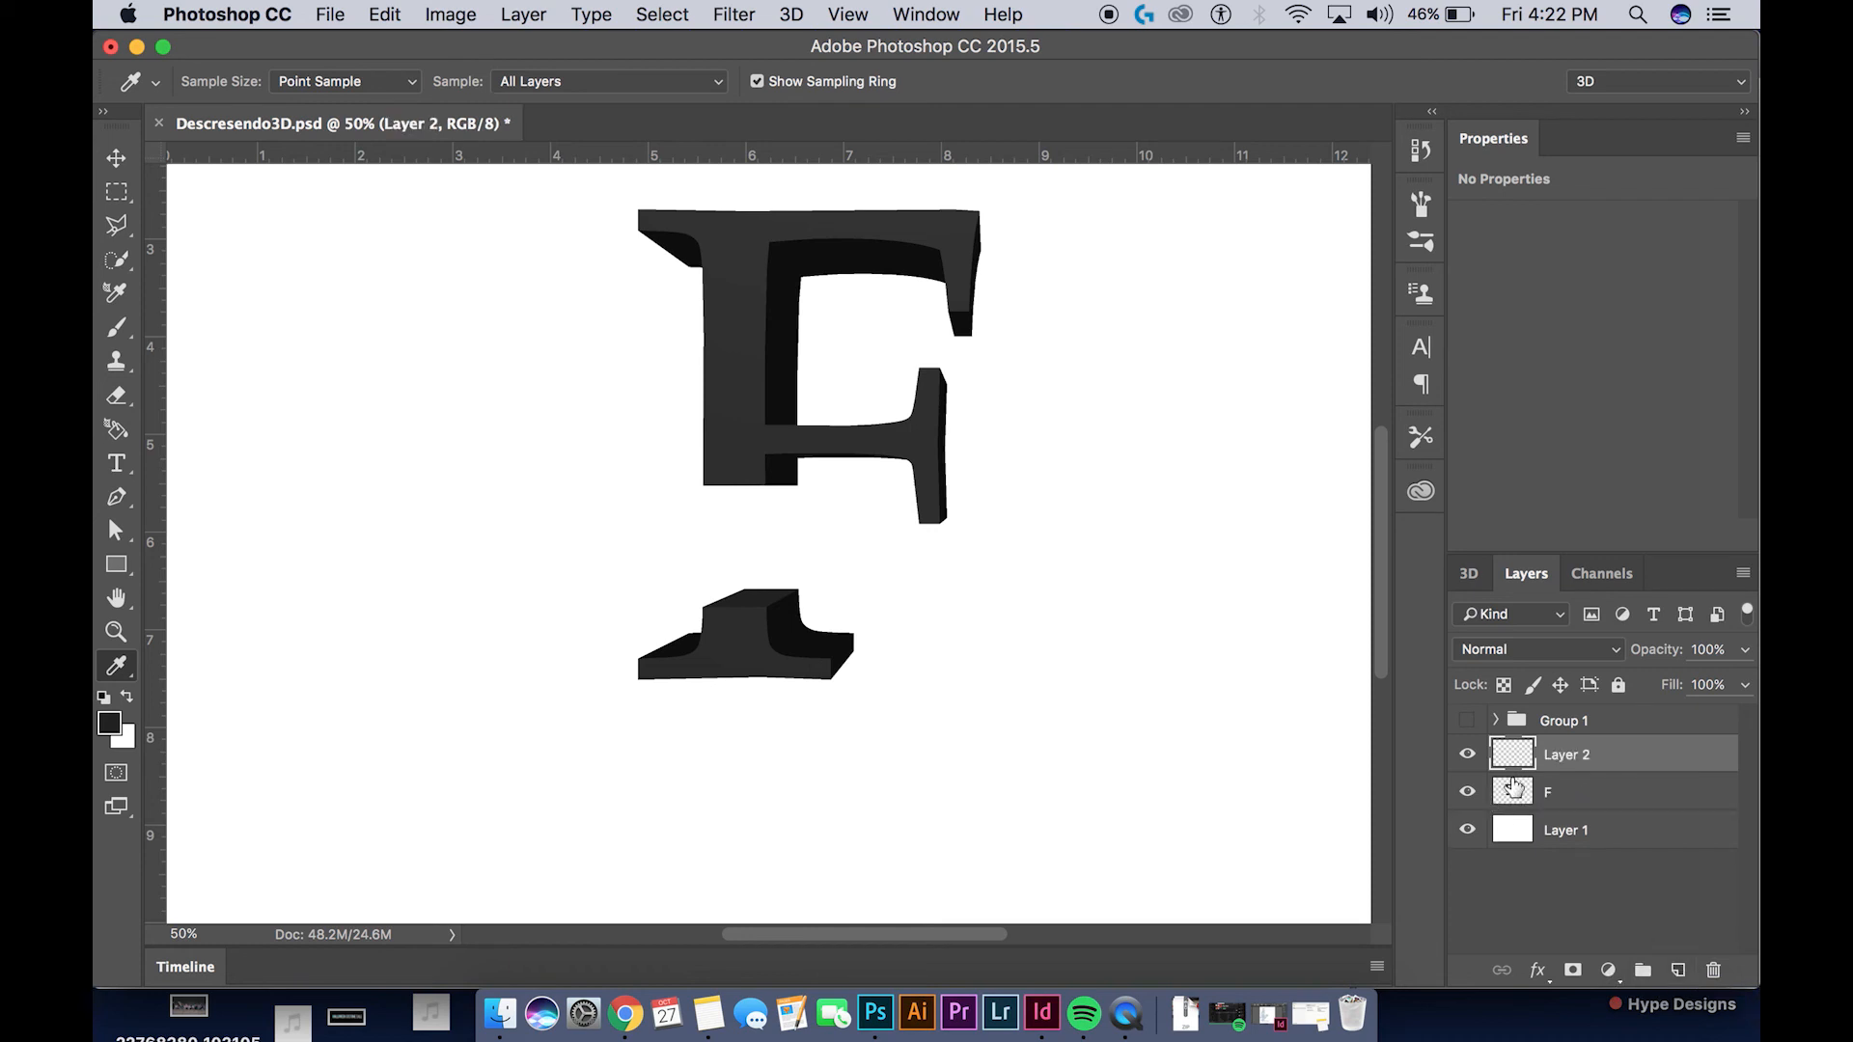
click(1535, 796)
click(1531, 769)
Switch to the Brush tool and set the foreground colour to a bright green
key(b)
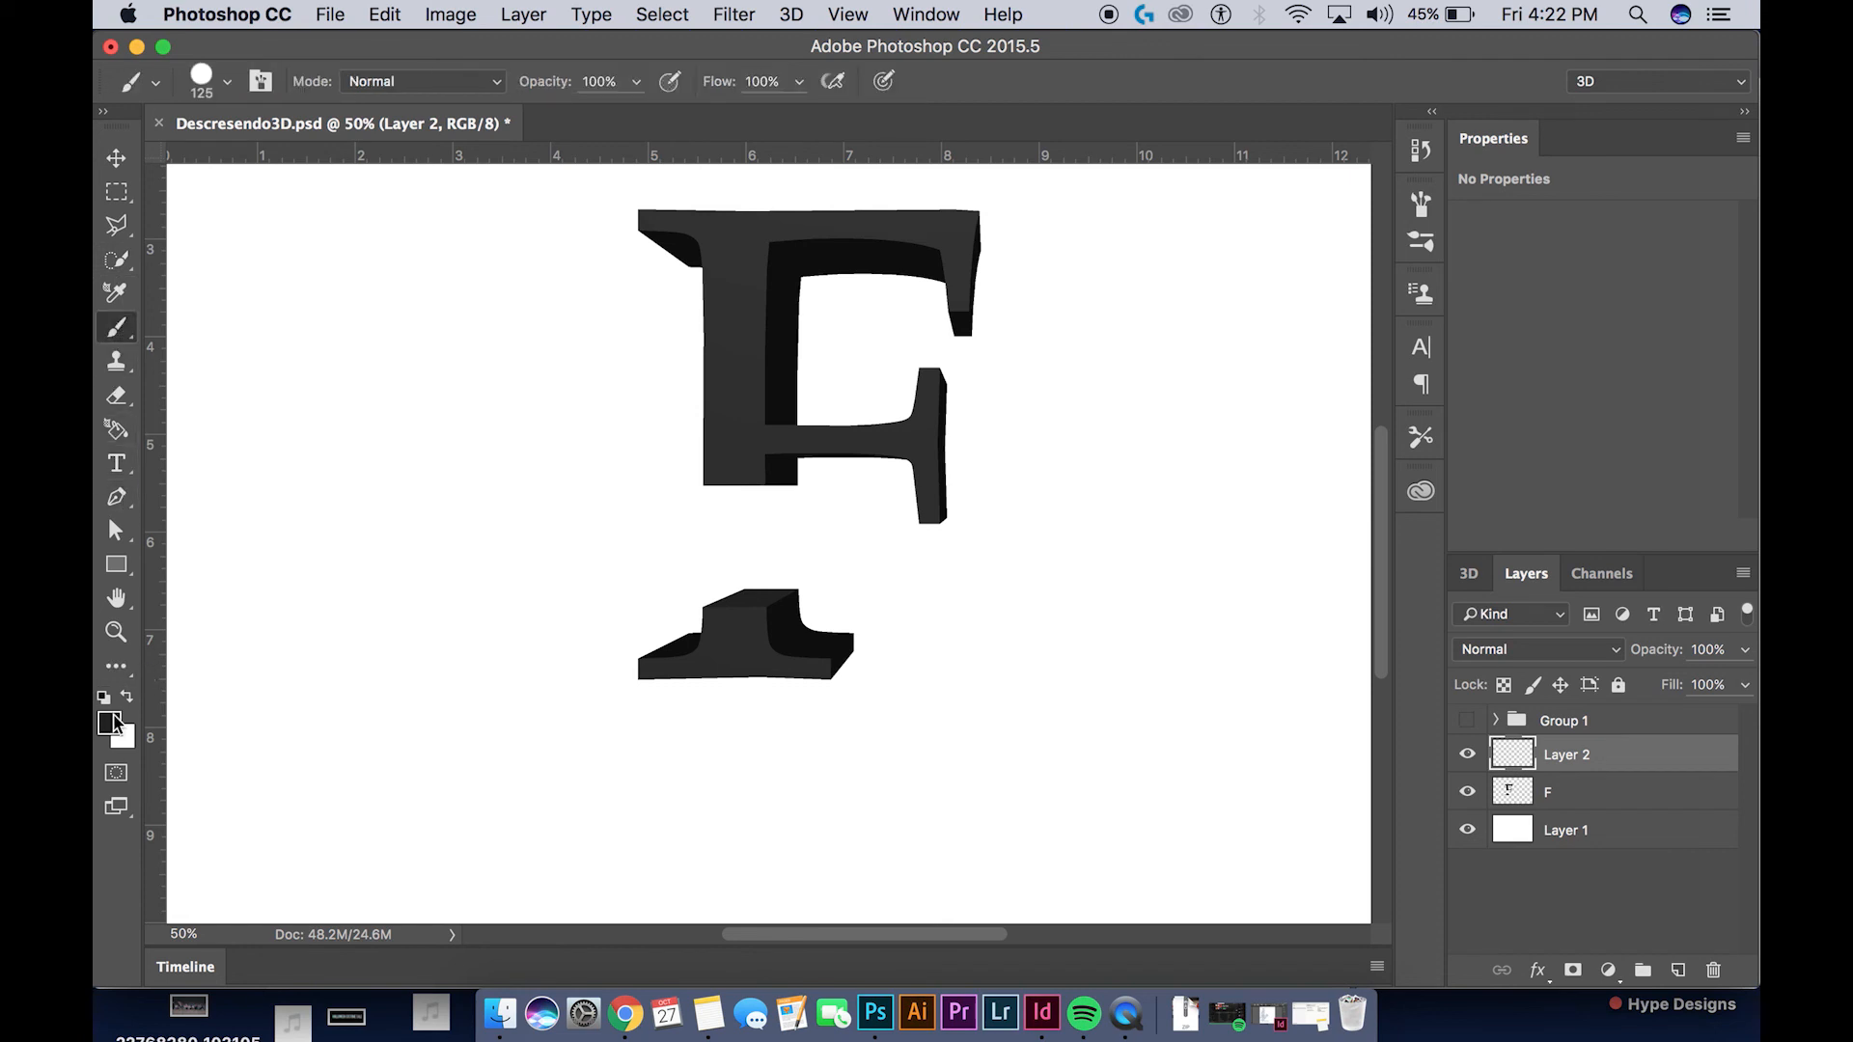
click(110, 722)
click(1014, 374)
drag(943, 257, 983, 162)
click(1244, 151)
Paint a green column on Layer 2 with a size 70 brush, rising from the lower piece's top face into the gap
key(super+equal)
key(super+equal)
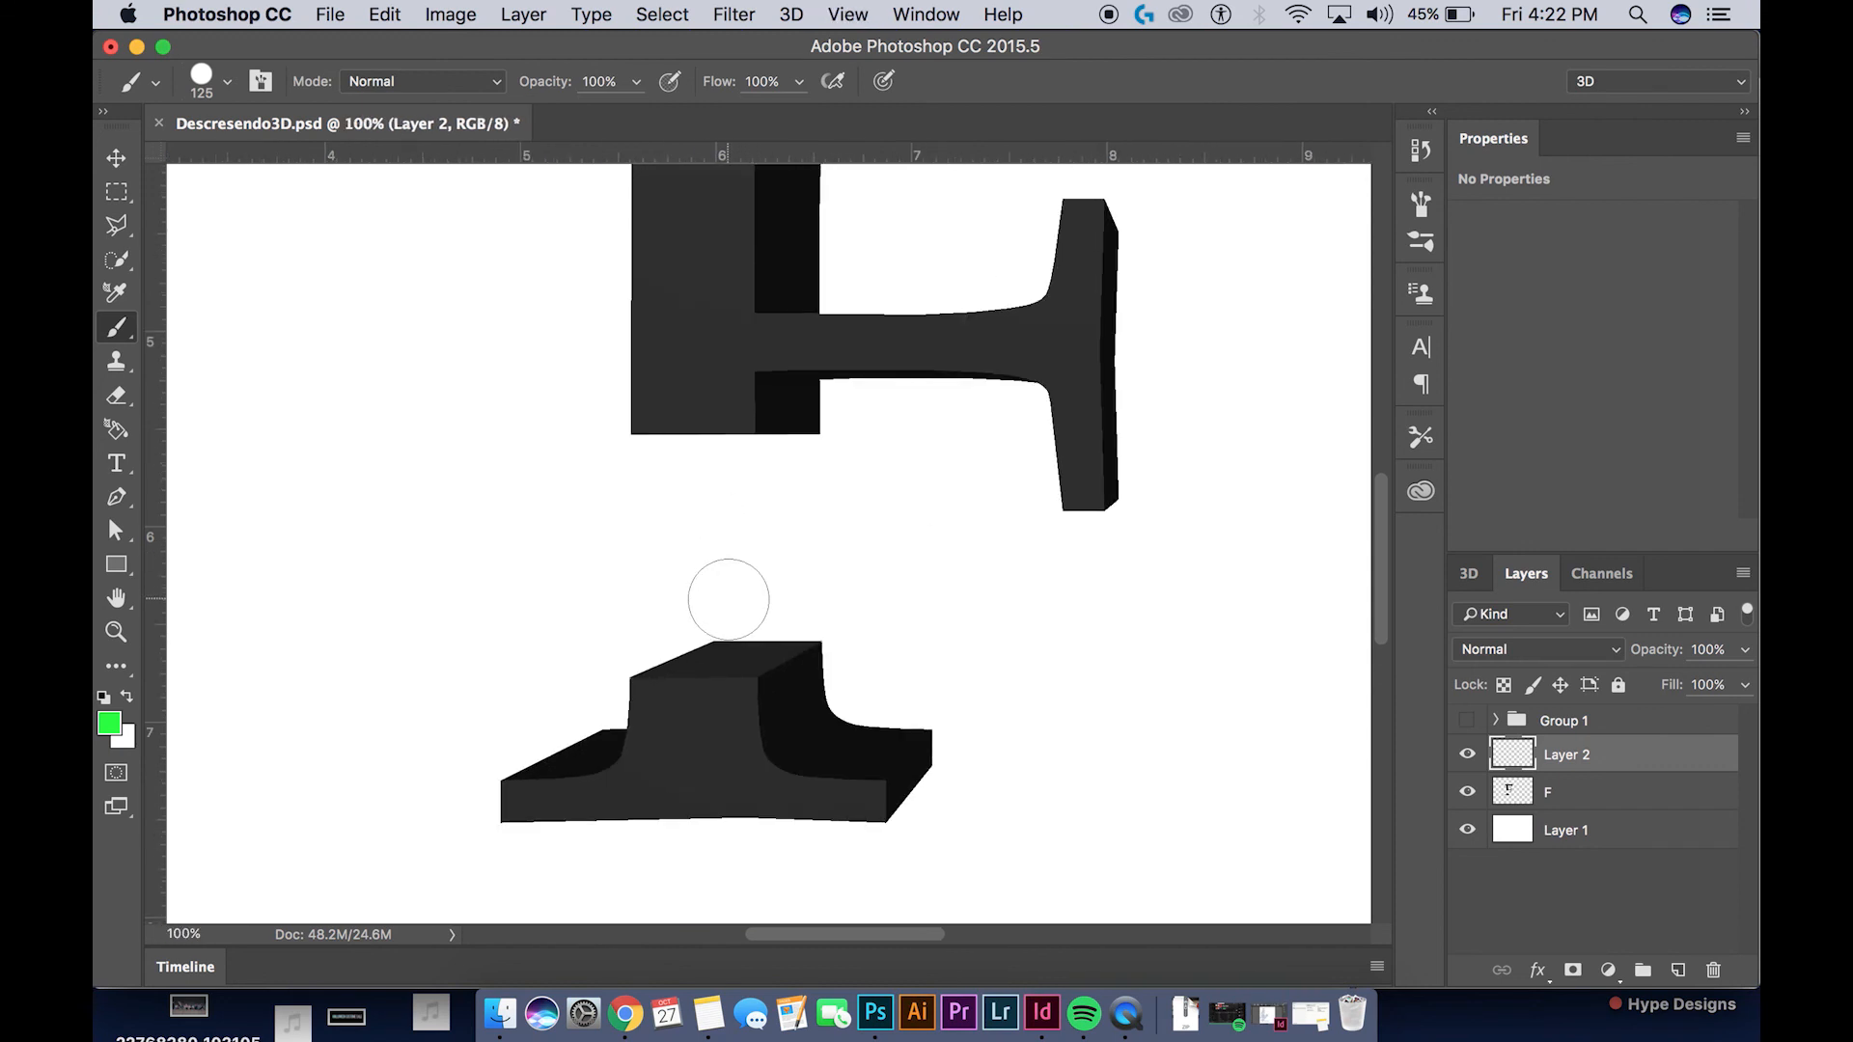
key(bracketleft)
key(bracketleft)
key(bracketleft)
key(bracketleft)
mouse_move(735, 639)
mouse_down()
mouse_move(716, 639)
mouse_move(749, 641)
mouse_up()
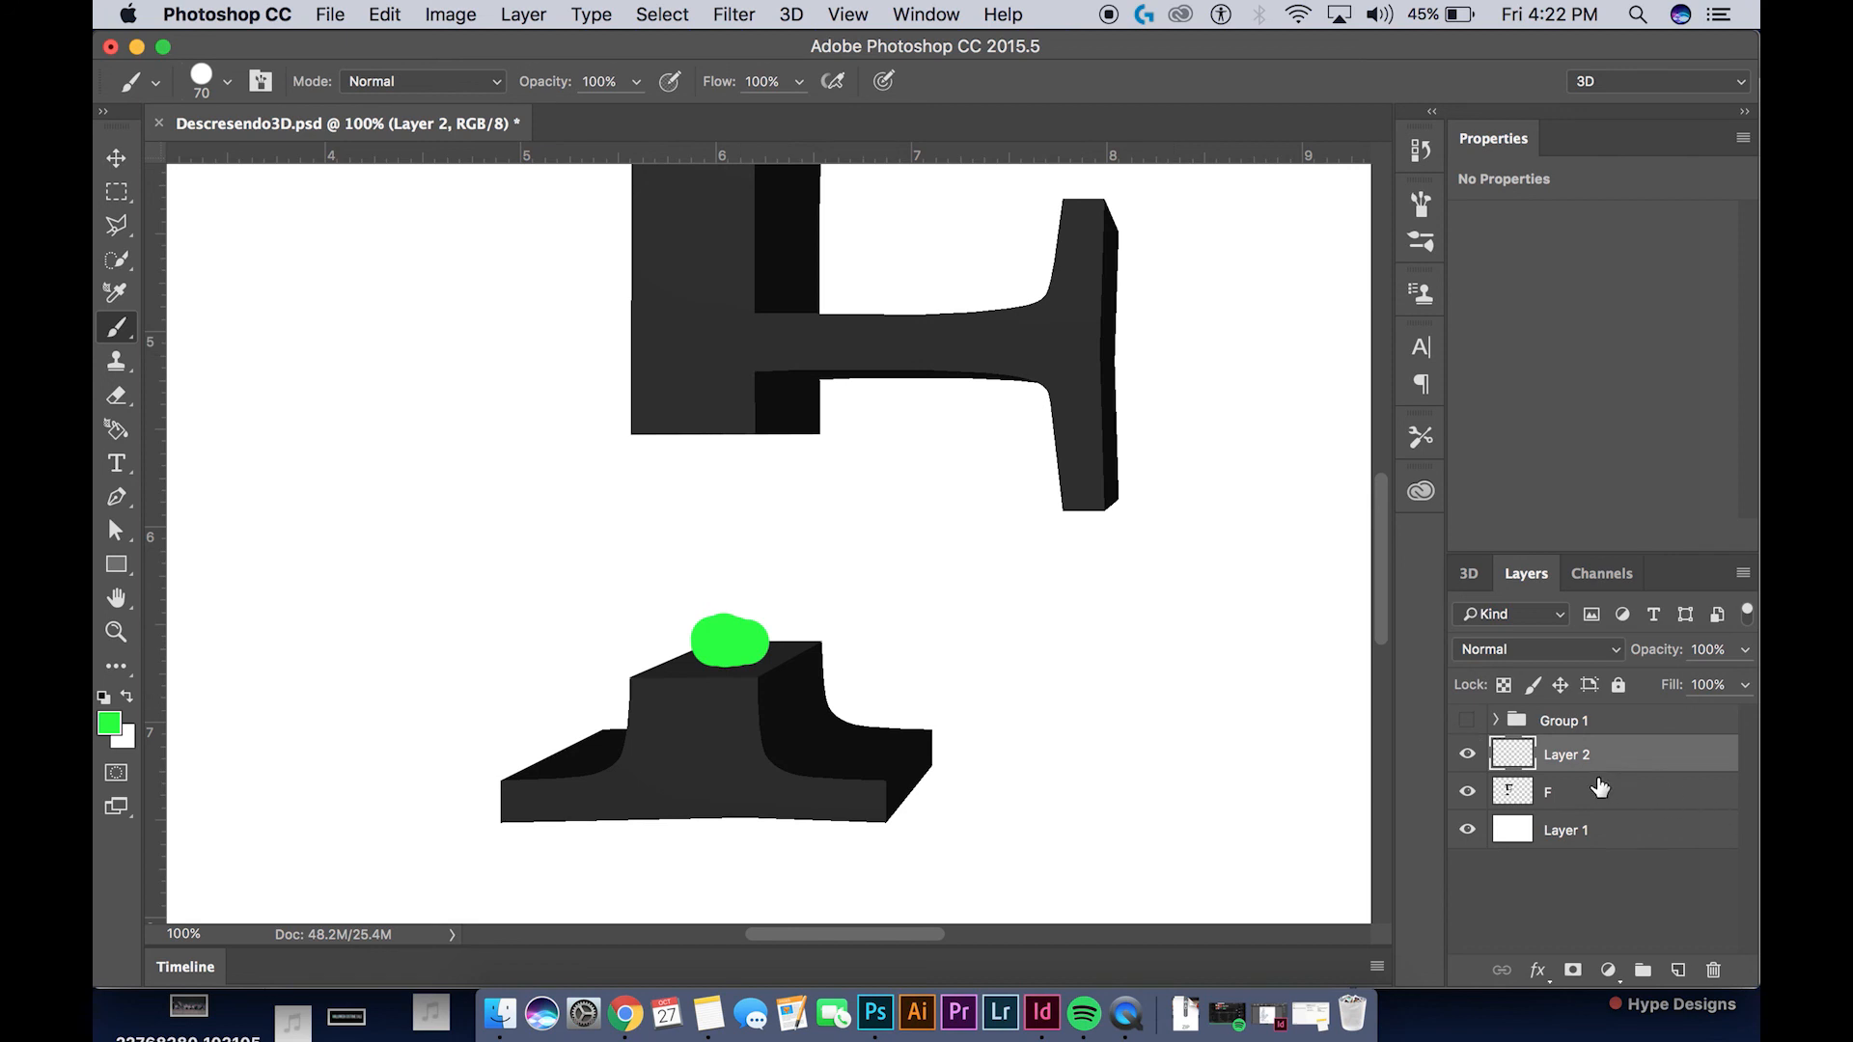
mouse_move(719, 657)
mouse_down()
mouse_move(726, 570)
mouse_move(715, 585)
mouse_move(742, 589)
mouse_up()
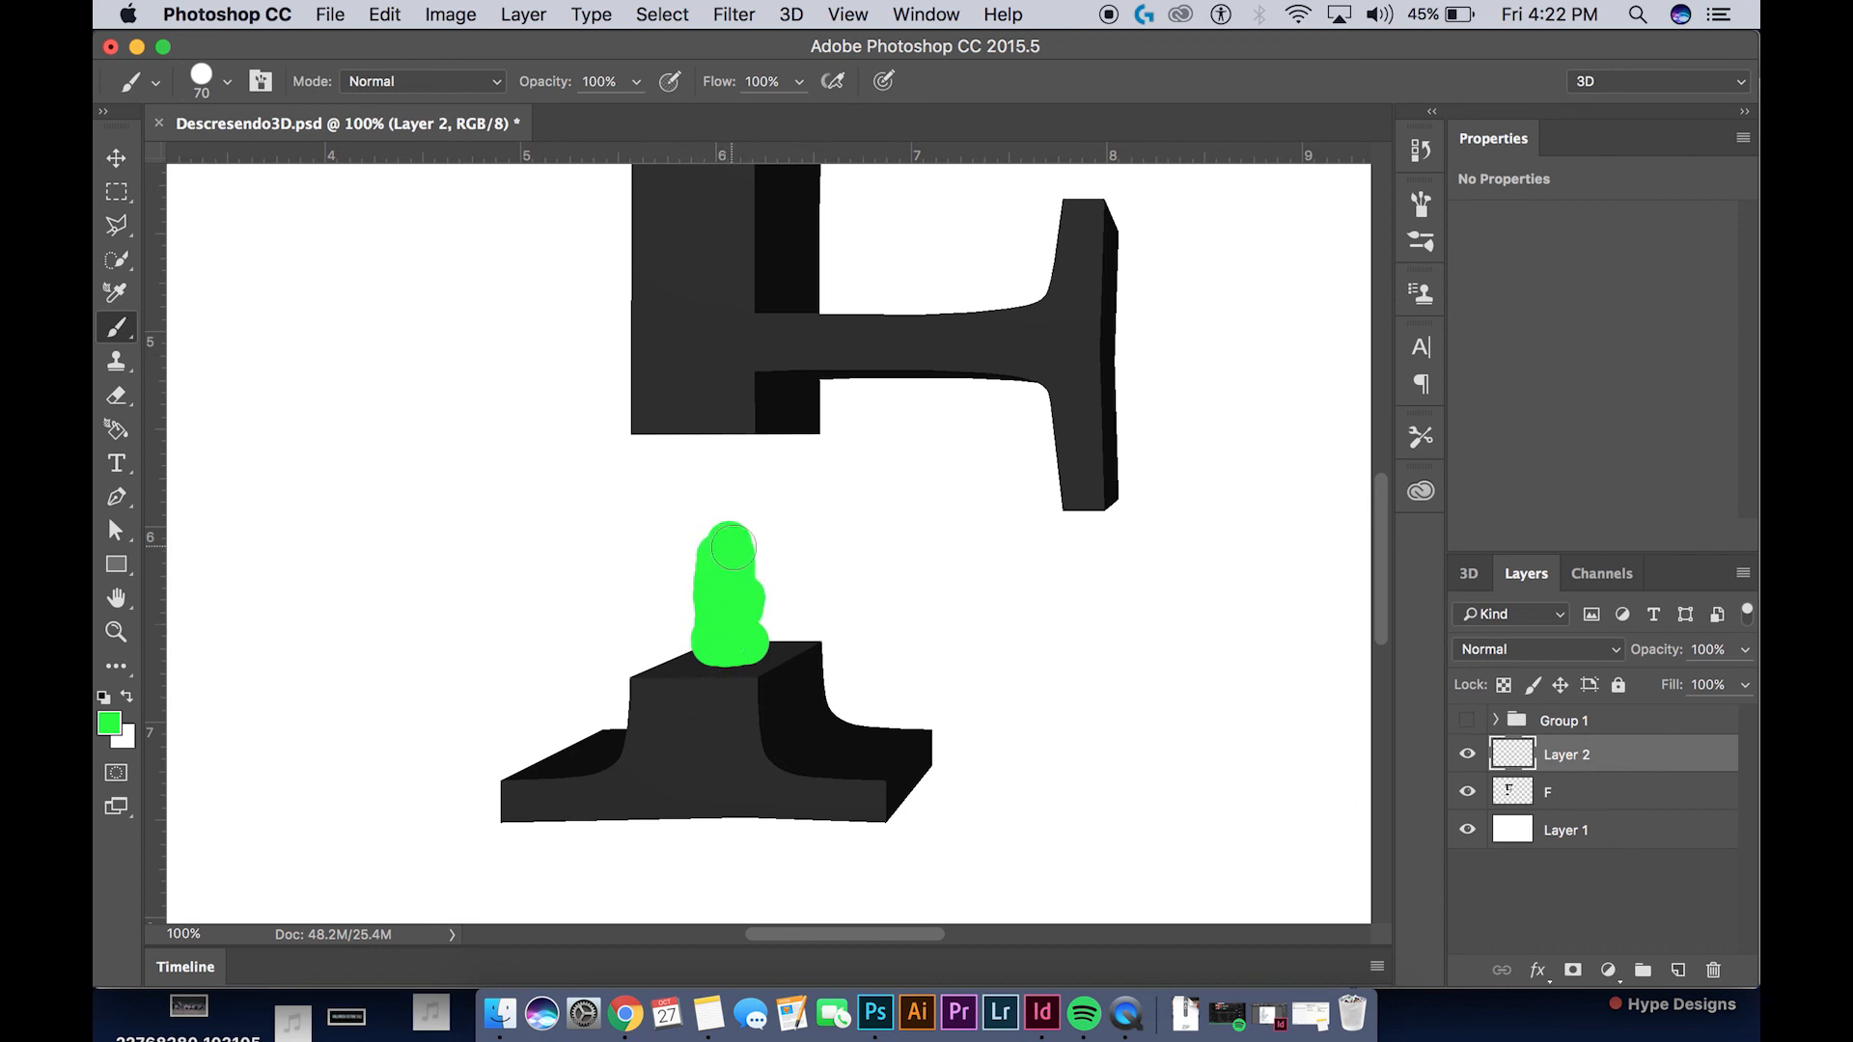
Add a new layer beneath the F layer and paint green on it, linking the column to the upper stem's underside
click(1677, 970)
drag(1535, 762, 1567, 846)
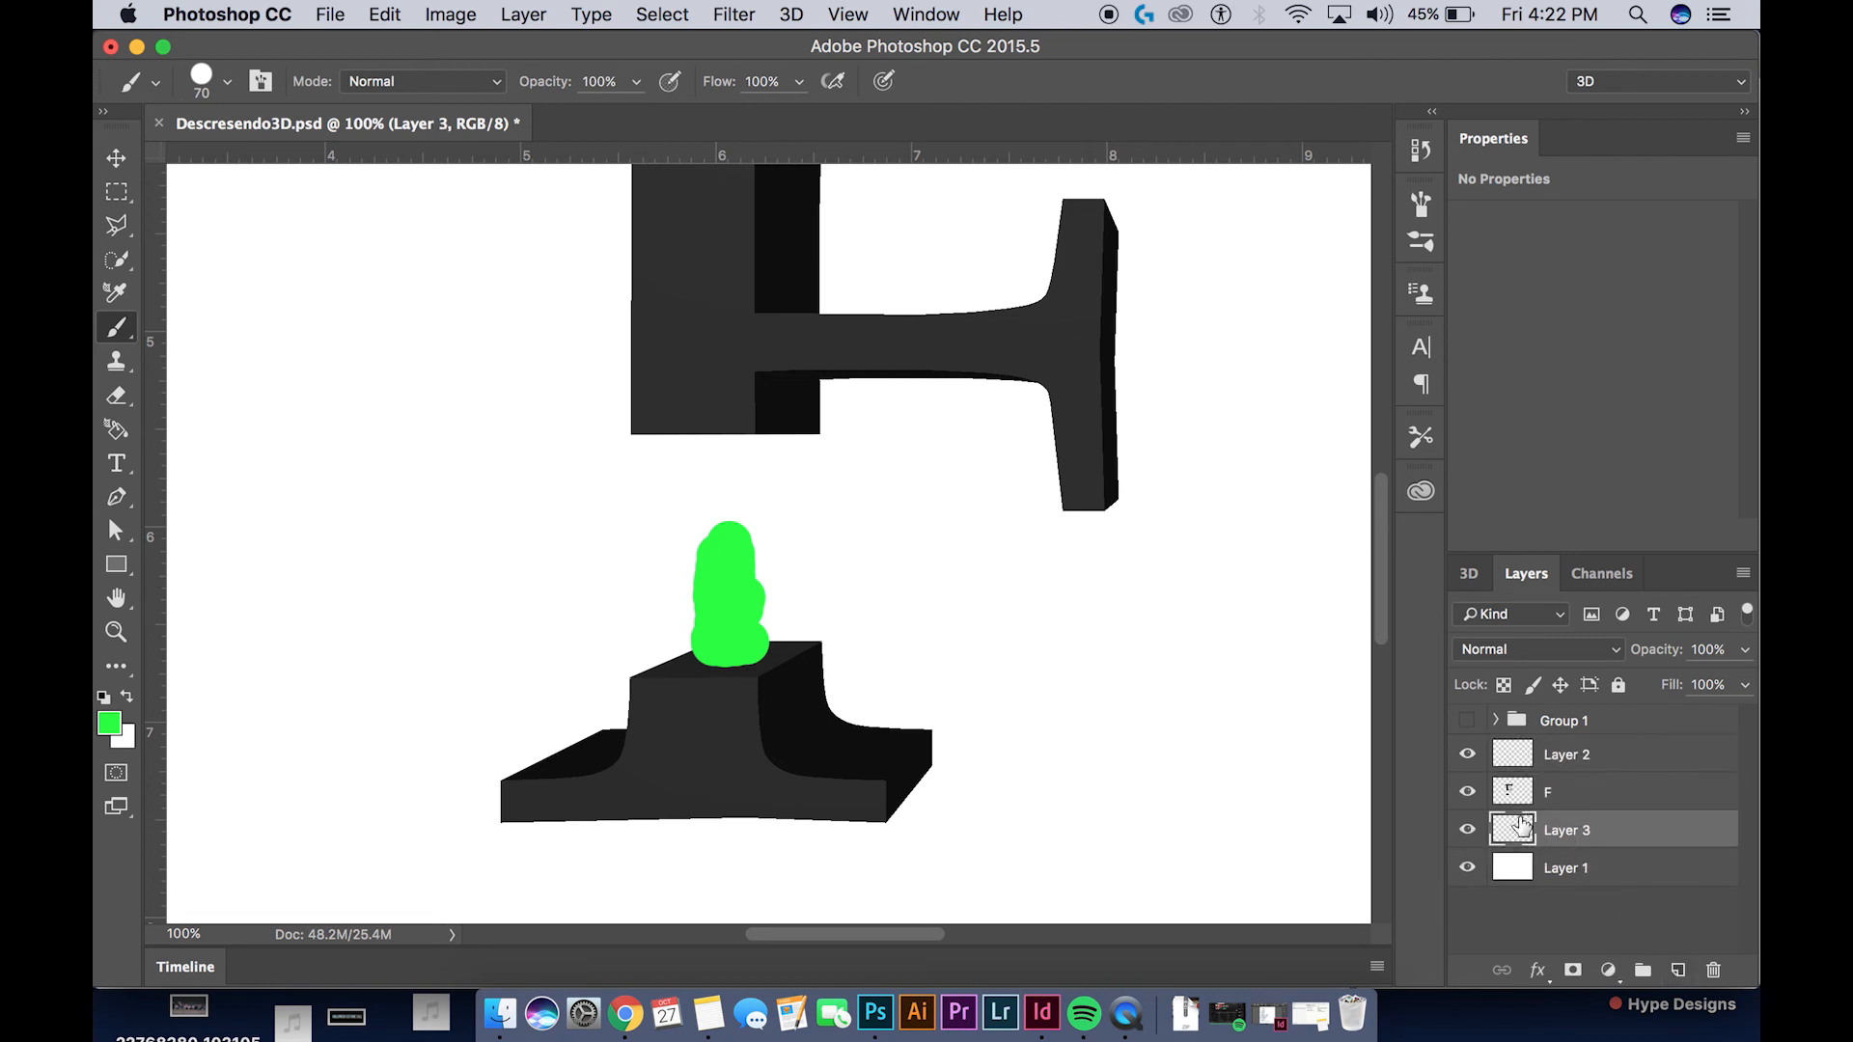
mouse_move(724, 517)
mouse_down()
mouse_move(715, 416)
mouse_move(751, 413)
mouse_move(745, 548)
mouse_move(758, 475)
mouse_move(756, 595)
mouse_up()
mouse_move(711, 455)
mouse_down()
mouse_move(678, 555)
mouse_move(693, 606)
mouse_up()
drag(679, 536, 684, 426)
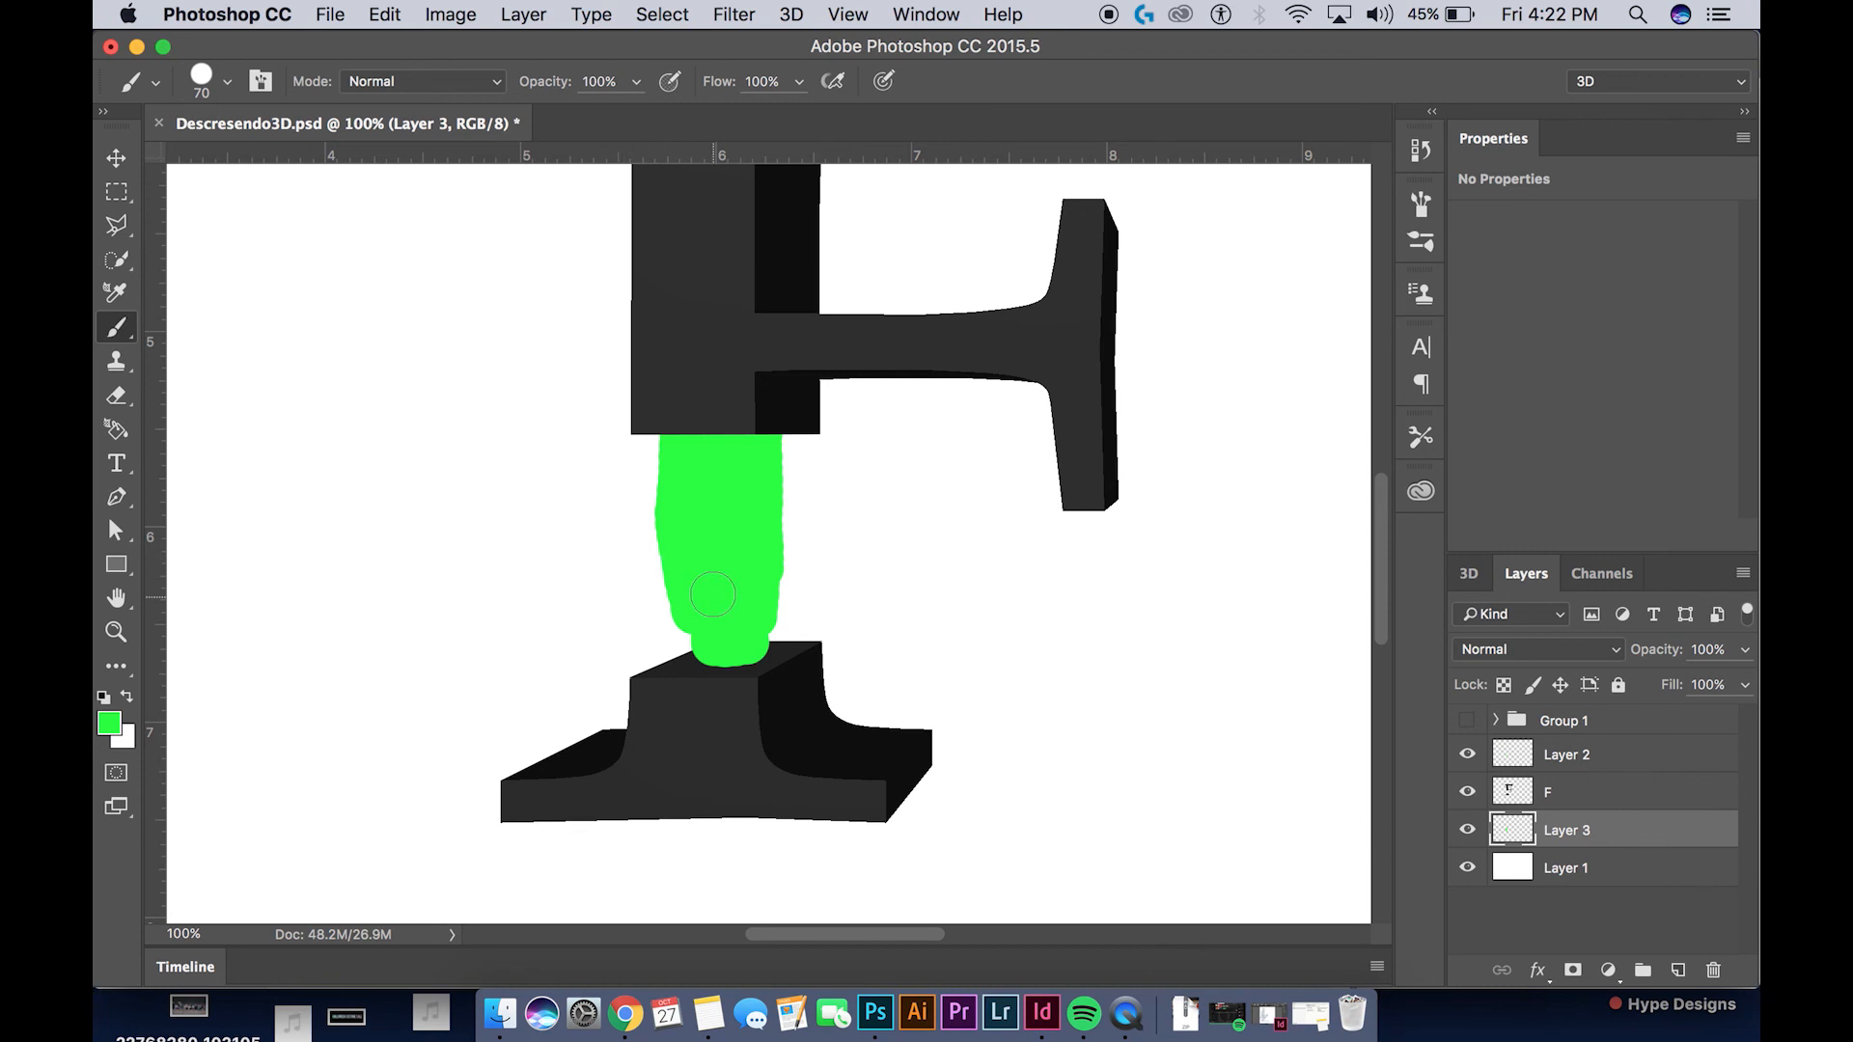
drag(743, 653, 683, 589)
Add a green dab on Layer 3 at the column's lower left edge and check the whole letter
click(1551, 765)
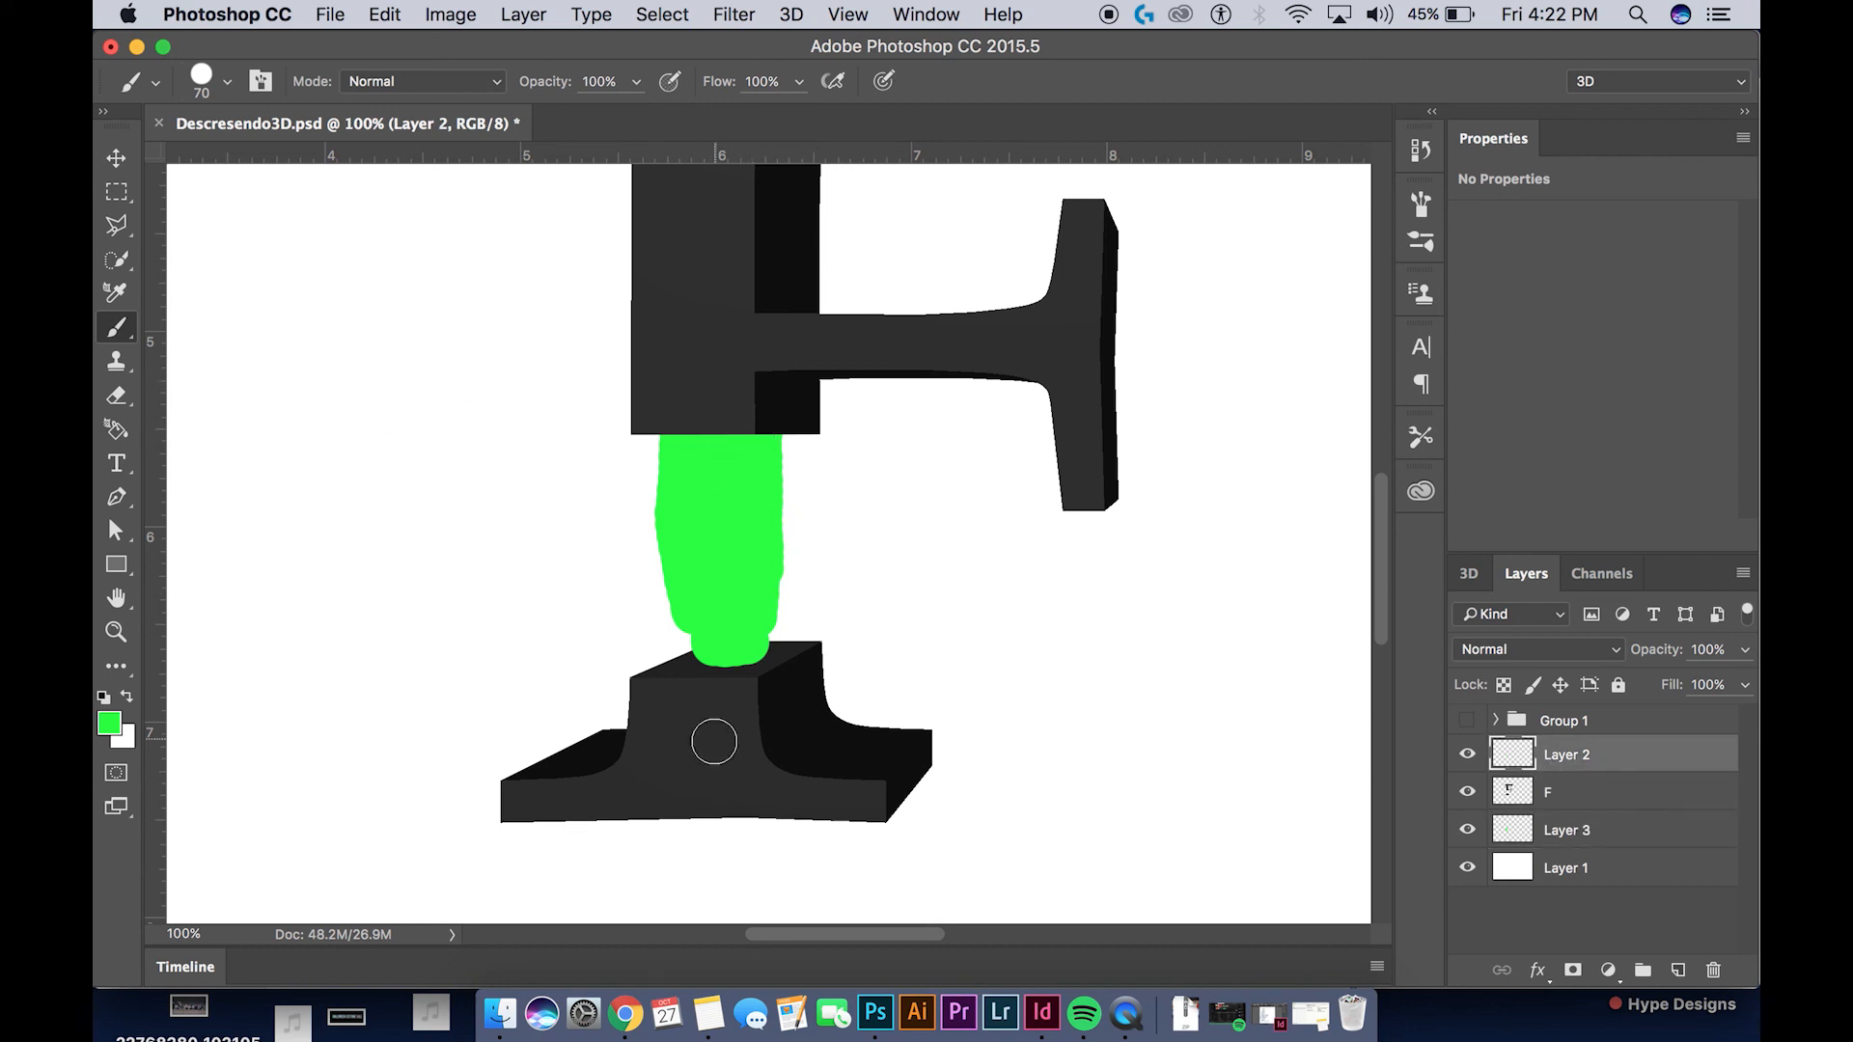
click(1563, 836)
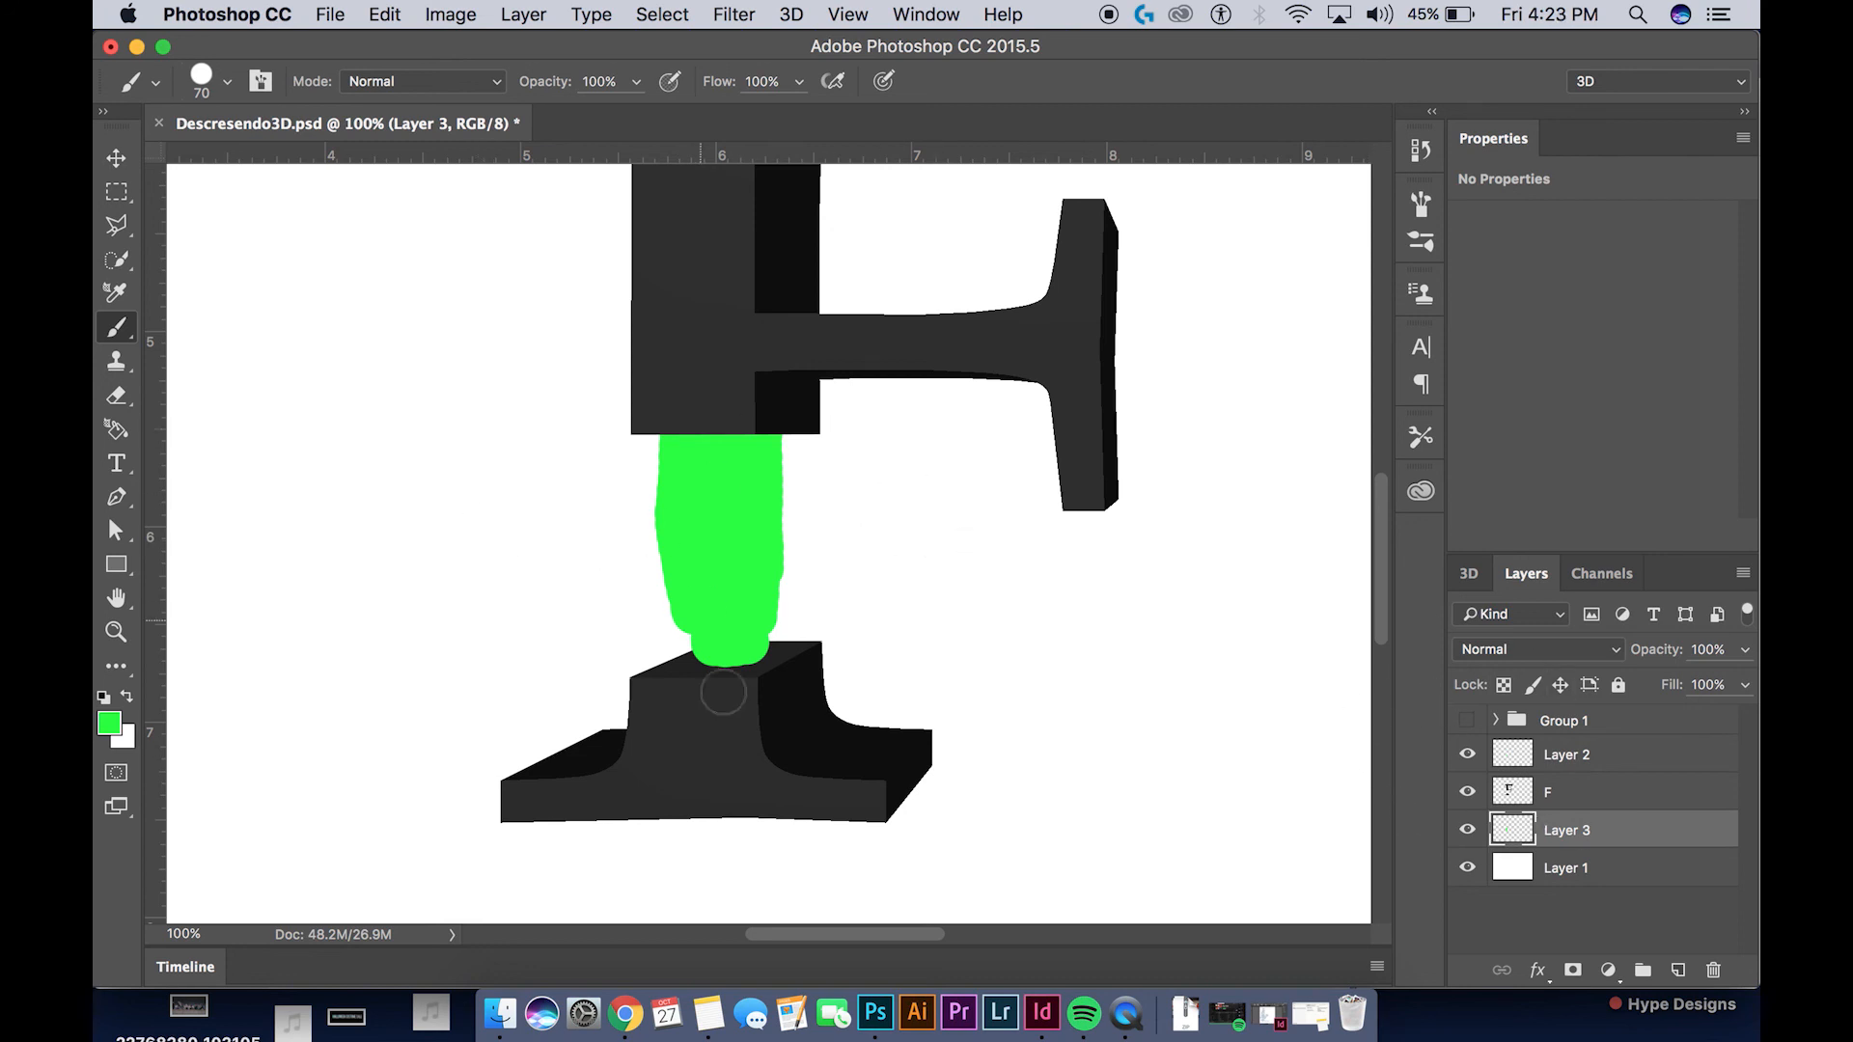
click(683, 625)
key(super+minus)
key(super+minus)
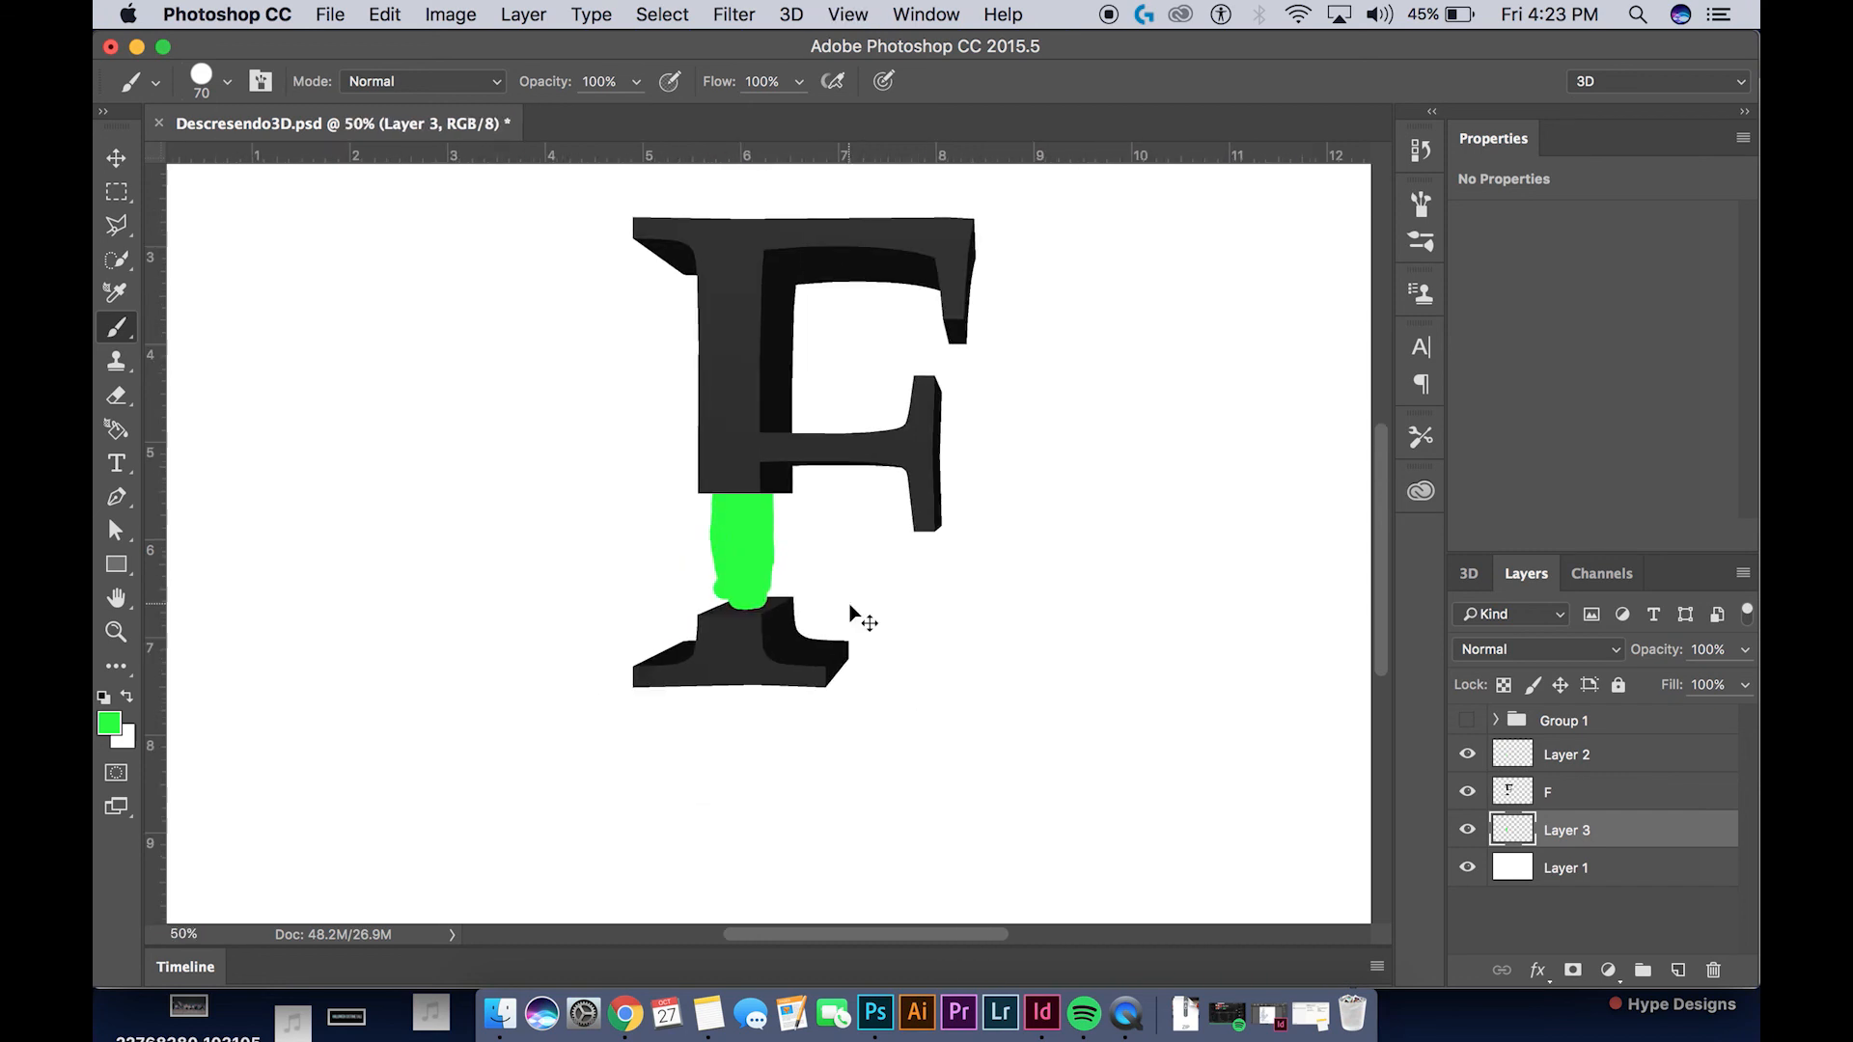
key(super+minus)
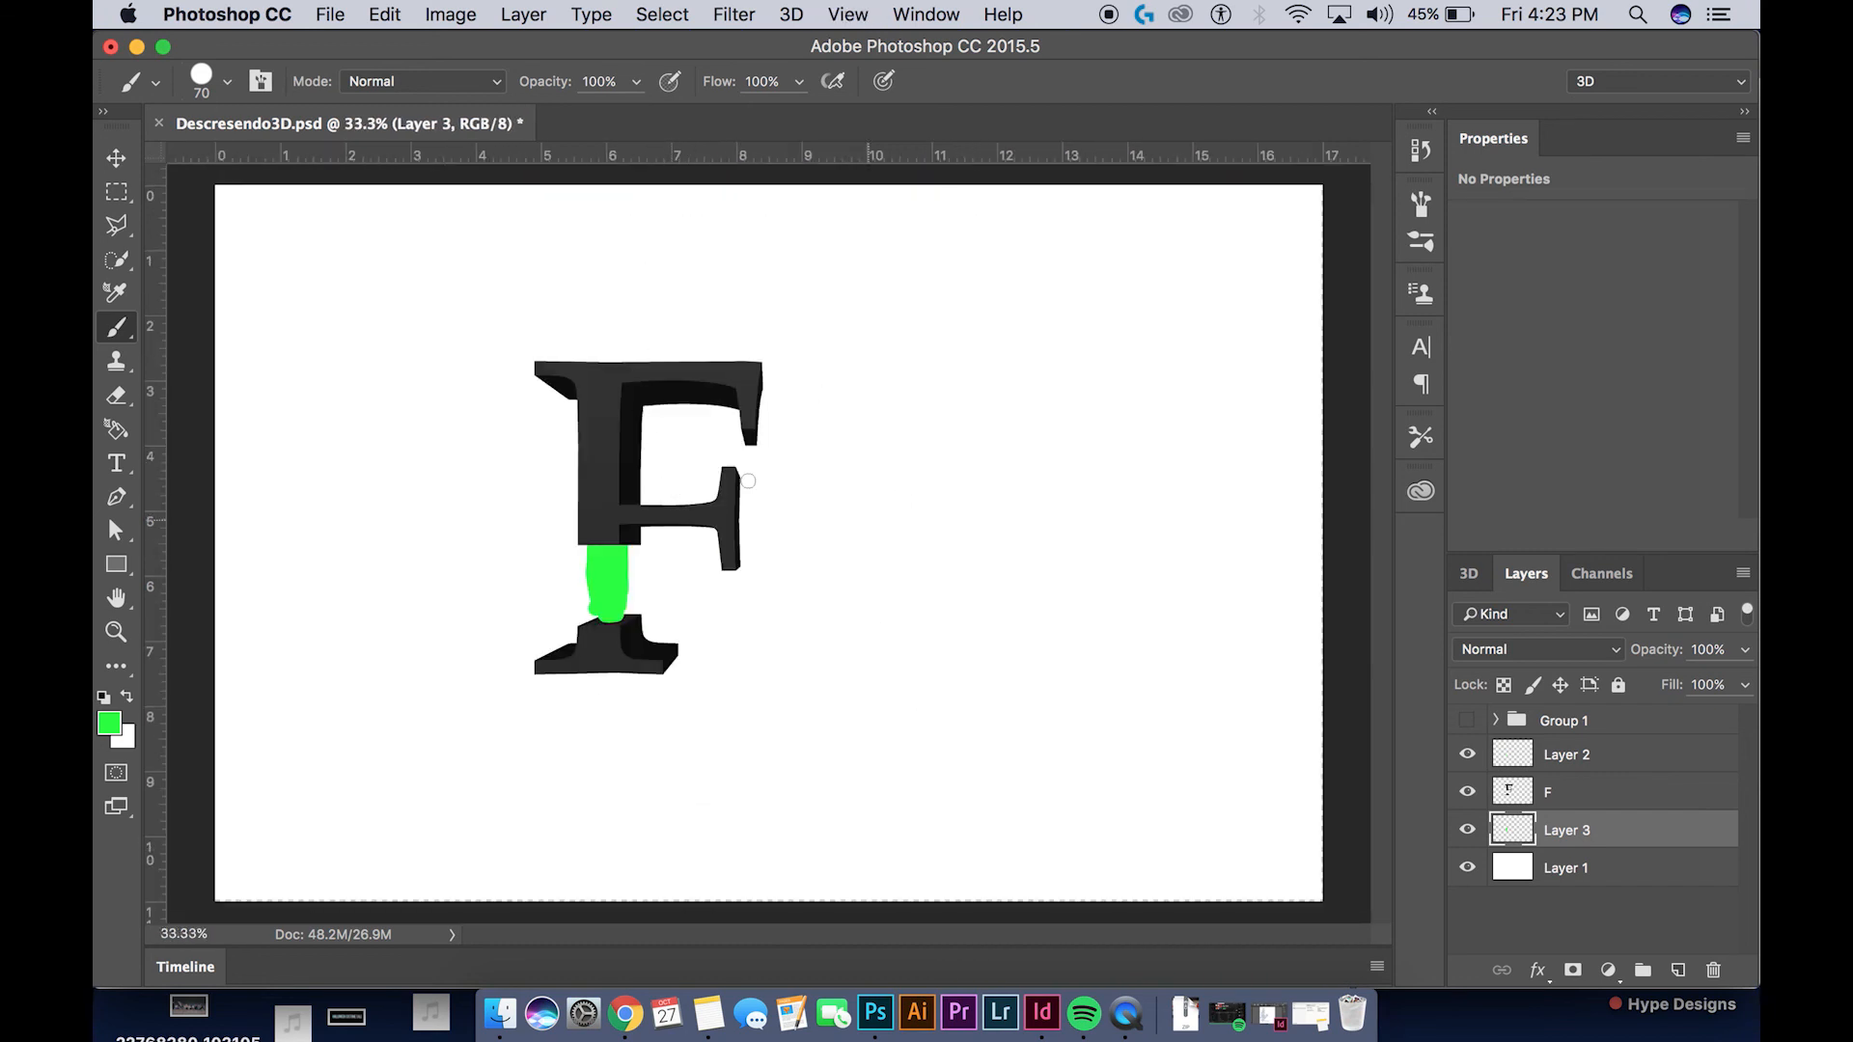